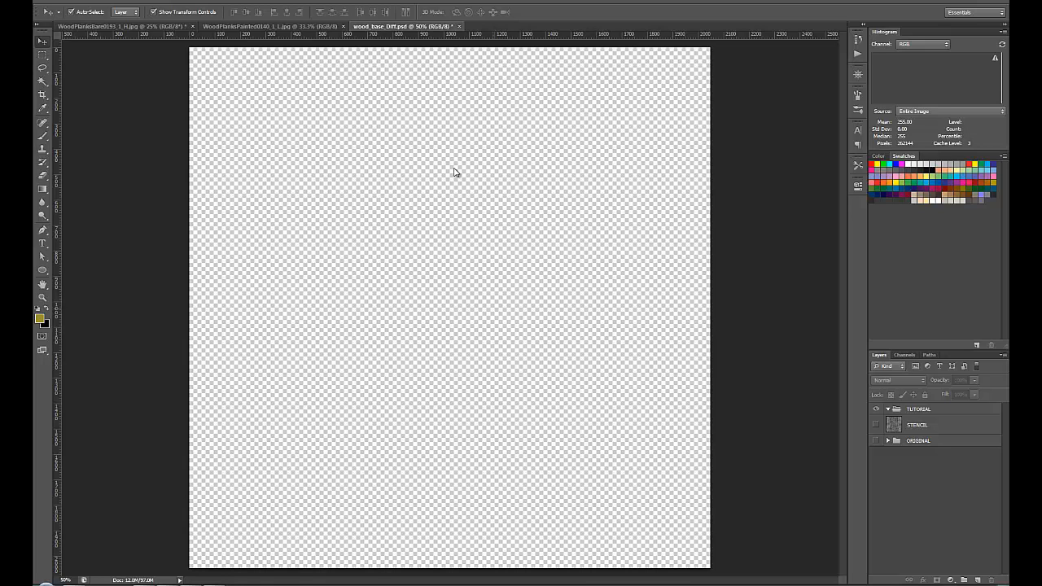
Step: Switch to Marmoset Toolbag and show the finished wood plane with the interface hidden
{"action": "left_click", "coordinate": [191, 584]}
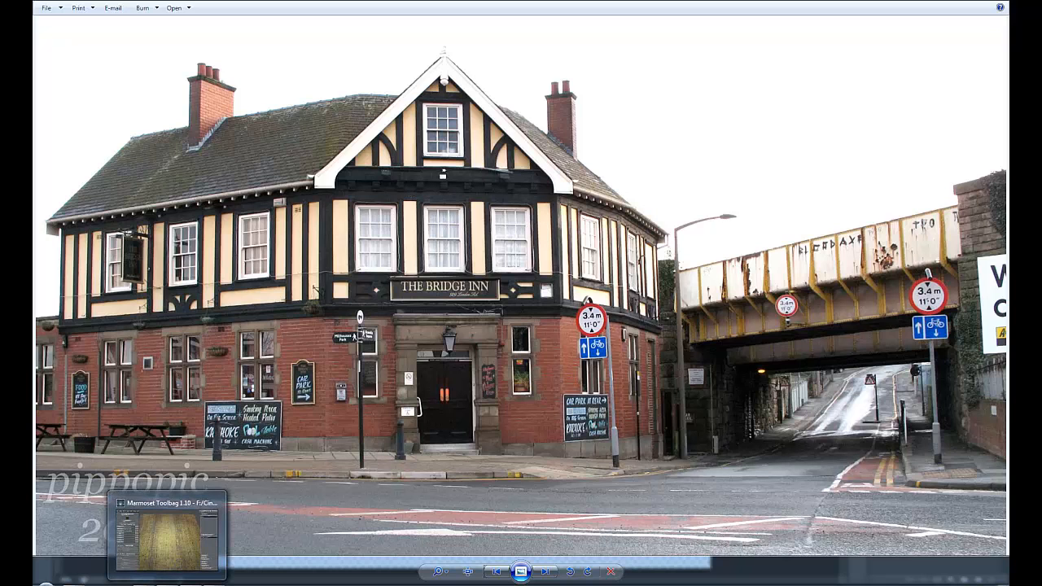
{"action": "left_click", "coordinate": [167, 533]}
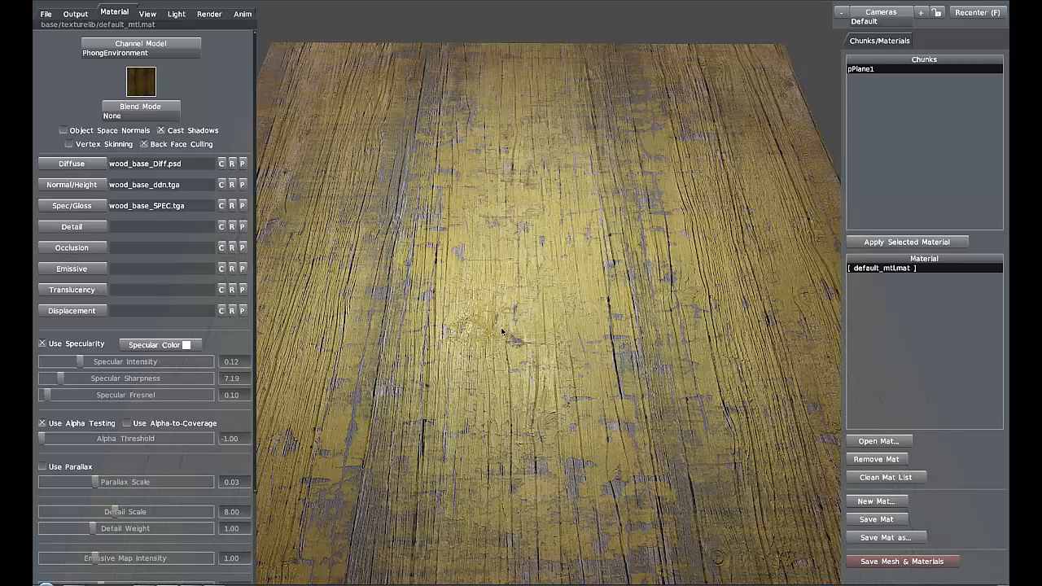
{"action": "key", "text": "Tab"}
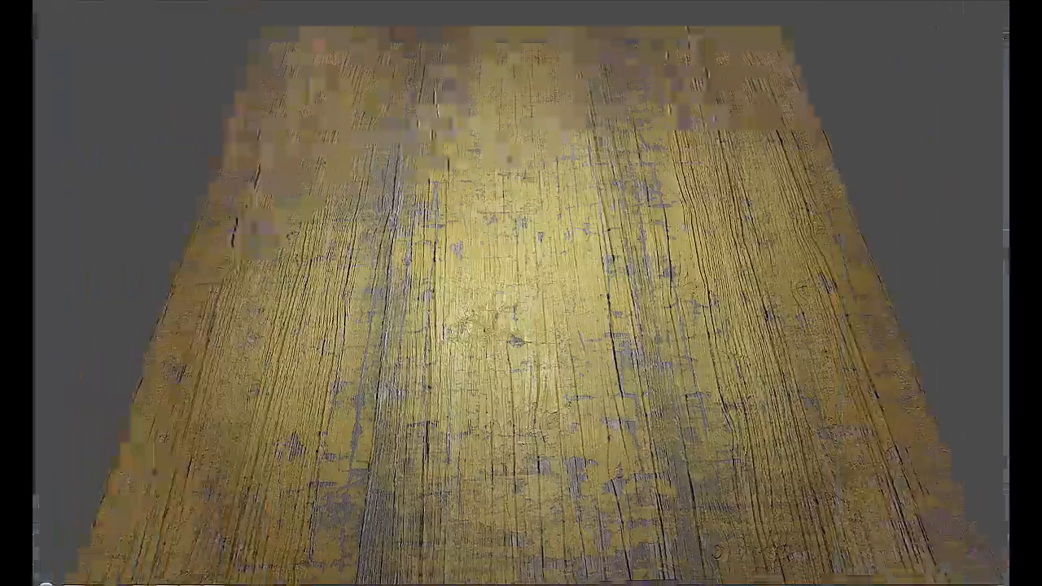
Step: Examine the yellow painted wood material on the plane from several angles and distances
{"action": "left_click_drag", "start_coordinate": [502, 314], "coordinate": [425, 351]}
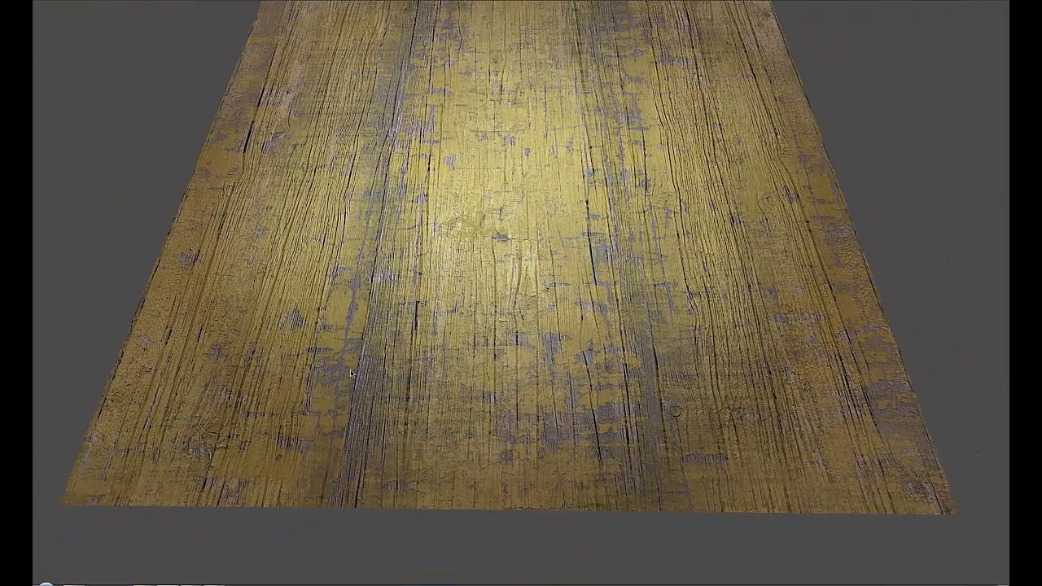
{"action": "left_click_drag", "start_coordinate": [350, 371], "coordinate": [409, 275]}
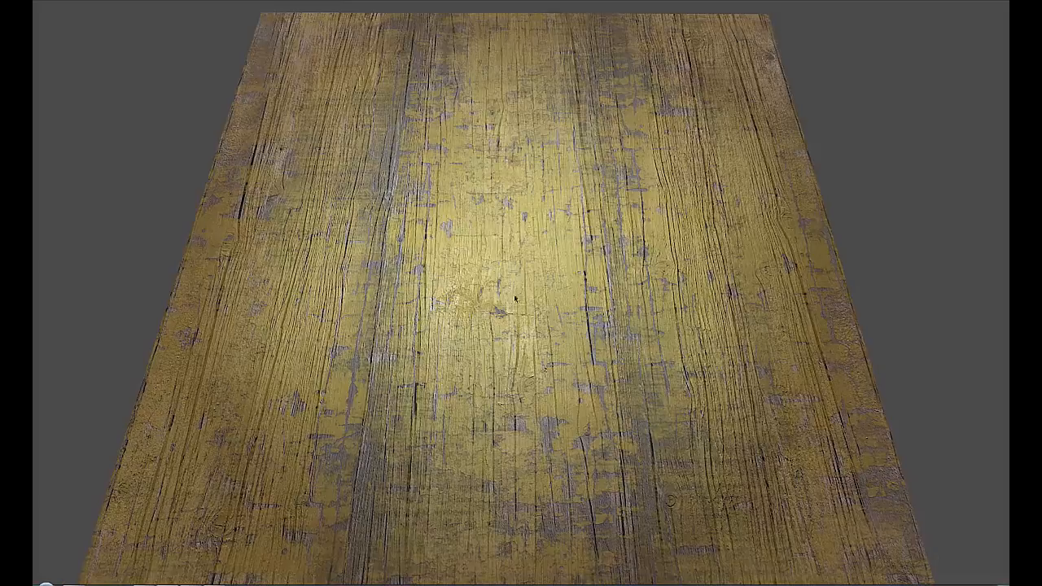
{"action": "left_click_drag", "start_coordinate": [486, 373], "coordinate": [454, 352]}
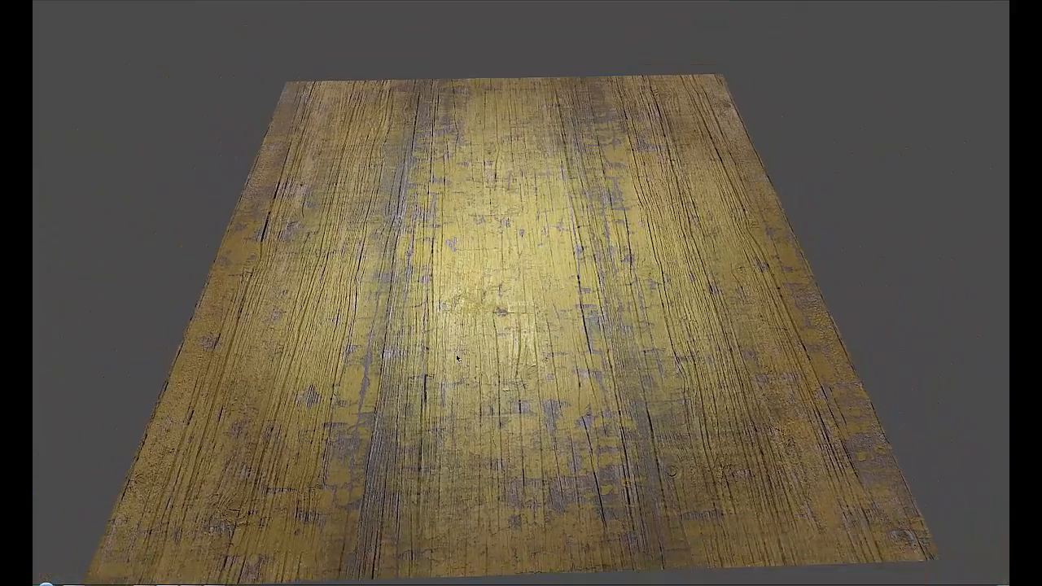
{"action": "scroll", "coordinate": [455, 359], "scroll_direction": "up", "scroll_amount": 3}
{"action": "scroll", "coordinate": [456, 383], "scroll_direction": "down", "scroll_amount": 2}
{"action": "left_click_drag", "start_coordinate": [455, 383], "coordinate": [413, 94]}
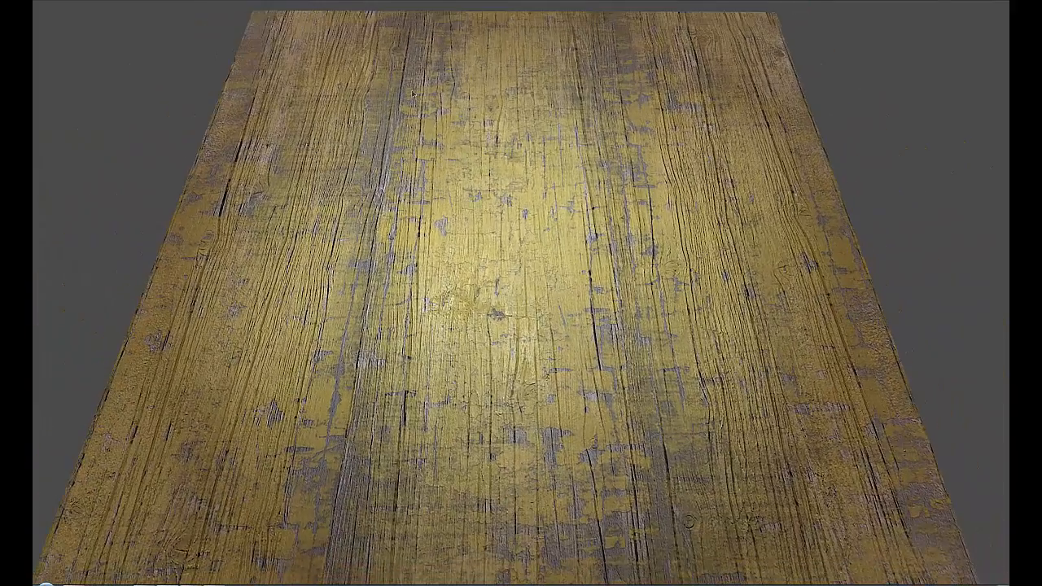
{"action": "left_click_drag", "start_coordinate": [436, 451], "coordinate": [460, 423]}
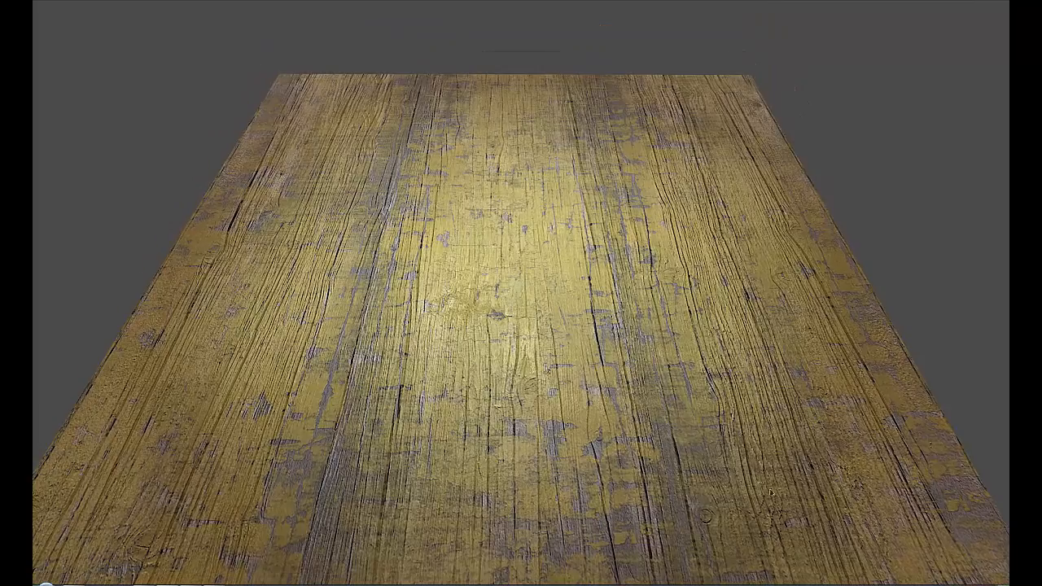
{"action": "mouse_move", "coordinate": [469, 423]}
{"action": "left_mouse_down"}
{"action": "mouse_move", "coordinate": [350, 407]}
{"action": "mouse_move", "coordinate": [521, 411]}
{"action": "mouse_move", "coordinate": [464, 413]}
{"action": "left_mouse_up"}
{"action": "scroll", "coordinate": [462, 405], "scroll_direction": "down", "scroll_amount": 2}
{"action": "scroll", "coordinate": [461, 404], "scroll_direction": "up", "scroll_amount": 1}
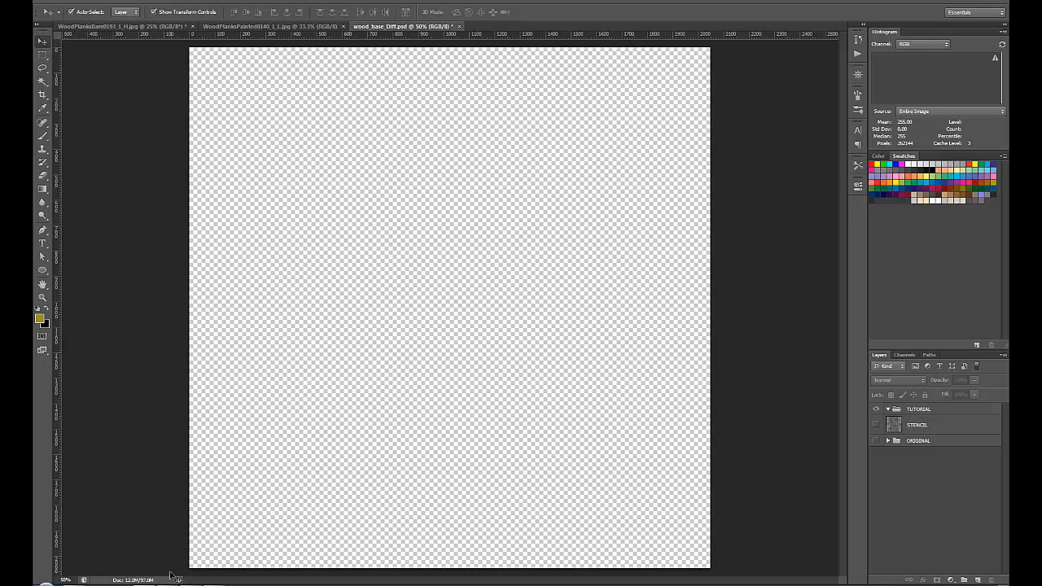
Step: Return to Photoshop and examine the plank grain and knots in WoodPlanksBare0193_1_H.jpg up close and in full
{"action": "left_click", "coordinate": [124, 581]}
{"action": "left_click", "coordinate": [143, 28]}
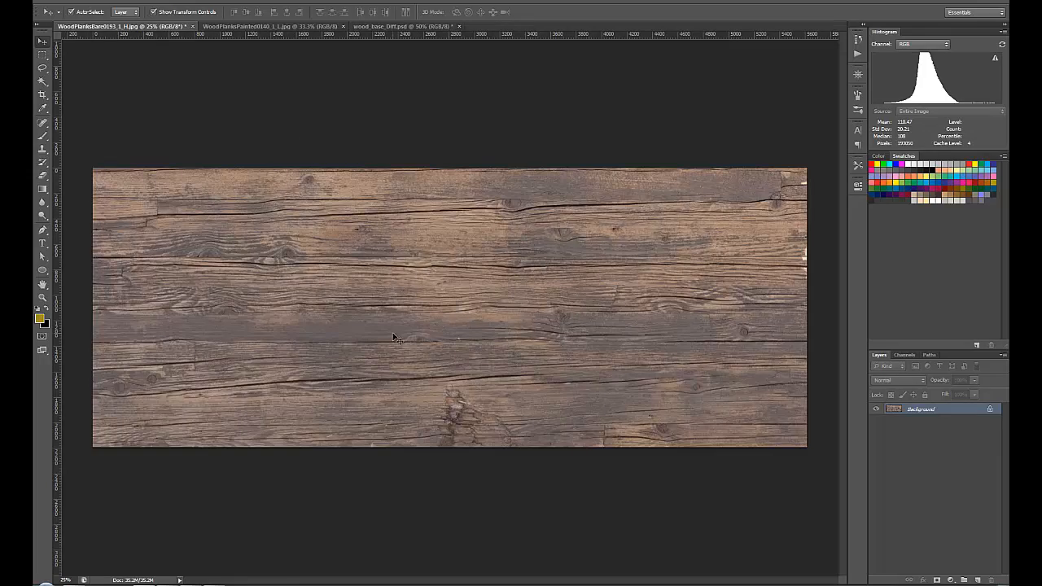
{"action": "left_click", "coordinate": [362, 333], "text": "ctrl"}
{"action": "left_click", "coordinate": [401, 336], "text": "ctrl"}
{"action": "left_click", "coordinate": [403, 336], "text": "ctrl"}
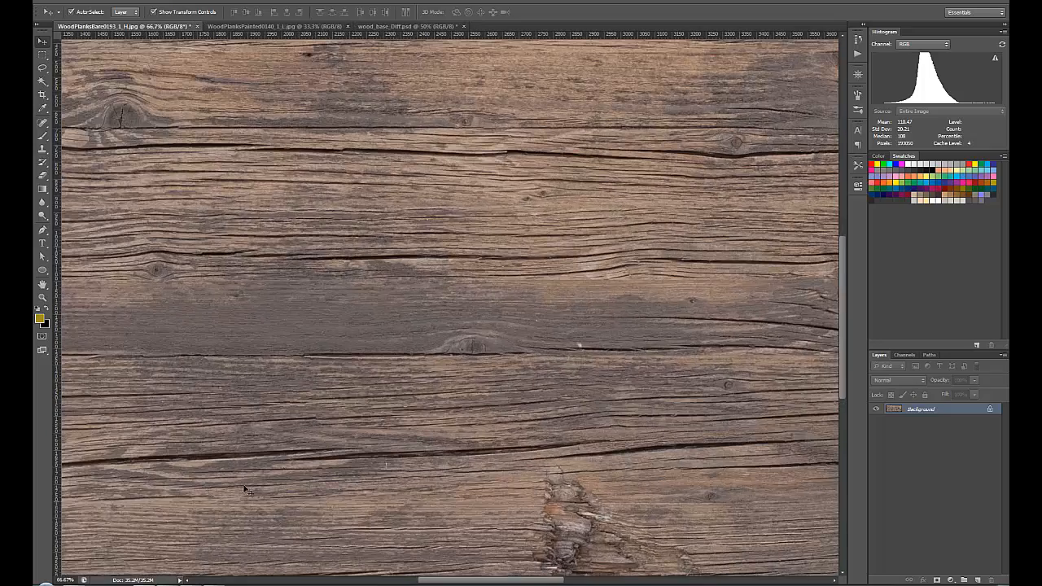
{"action": "left_click", "coordinate": [428, 382], "text": "ctrl"}
{"action": "left_click_drag", "start_coordinate": [428, 383], "coordinate": [284, 244]}
{"action": "key", "text": "ctrl+r"}
{"action": "left_click_drag", "start_coordinate": [392, 282], "coordinate": [372, 338]}
{"action": "left_click", "coordinate": [372, 338], "text": "alt"}
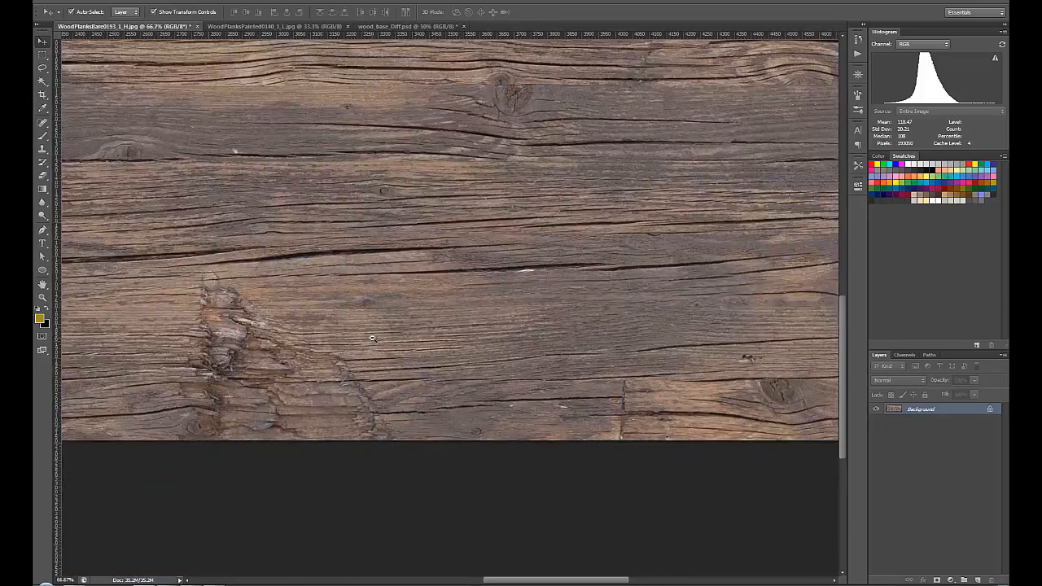
{"action": "left_click", "coordinate": [373, 338], "text": "alt"}
{"action": "left_click", "coordinate": [373, 338], "text": "alt"}
{"action": "left_click_drag", "start_coordinate": [347, 237], "coordinate": [533, 384]}
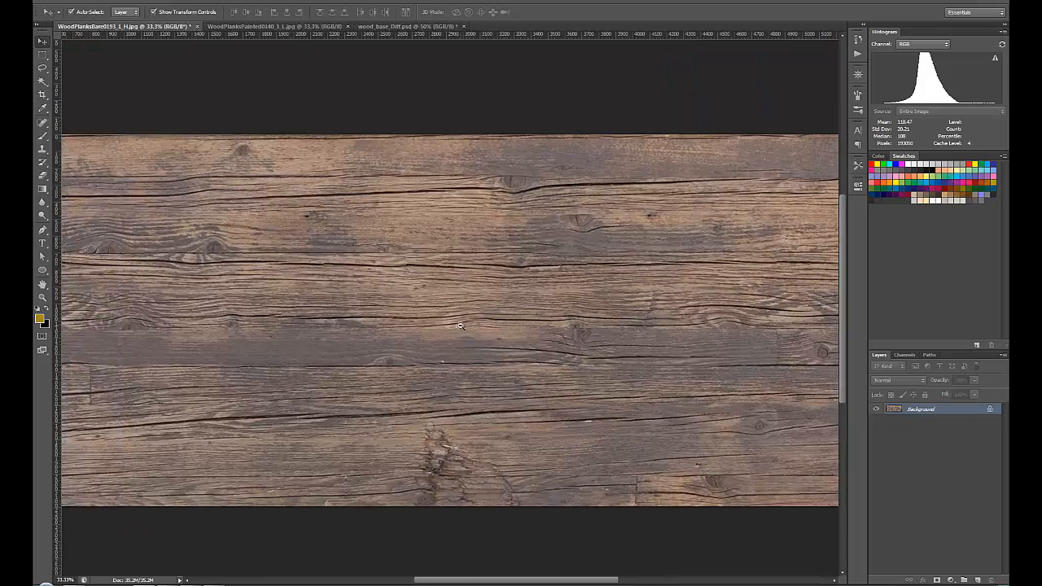
{"action": "left_click", "coordinate": [533, 383], "text": "alt"}
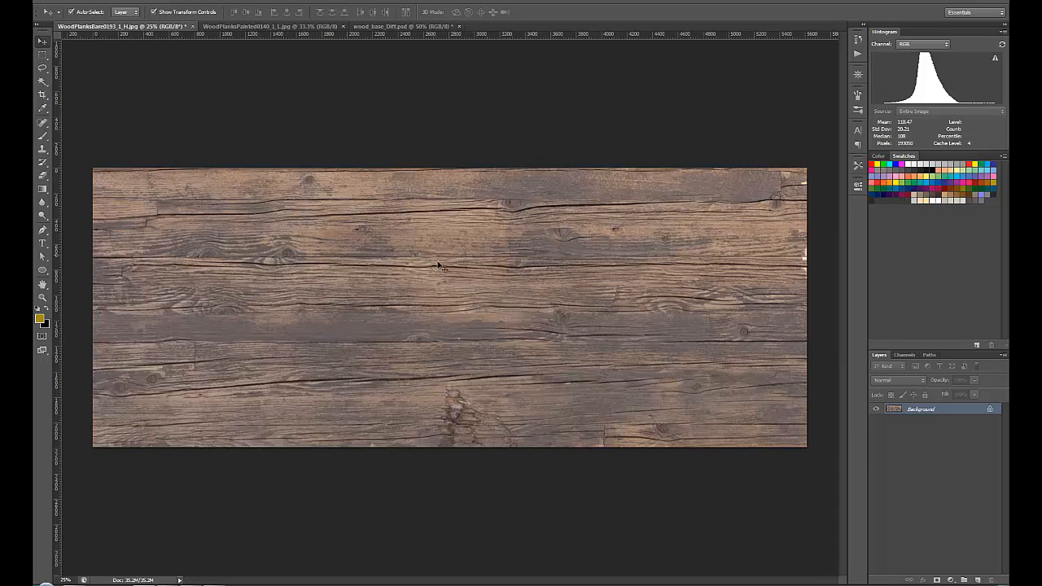
Step: Copy the bare wood plank image into wood_base_Diff.psd and rotate it -90 degrees so the planks run vertically
{"action": "left_click_drag", "start_coordinate": [239, 213], "coordinate": [381, 242]}
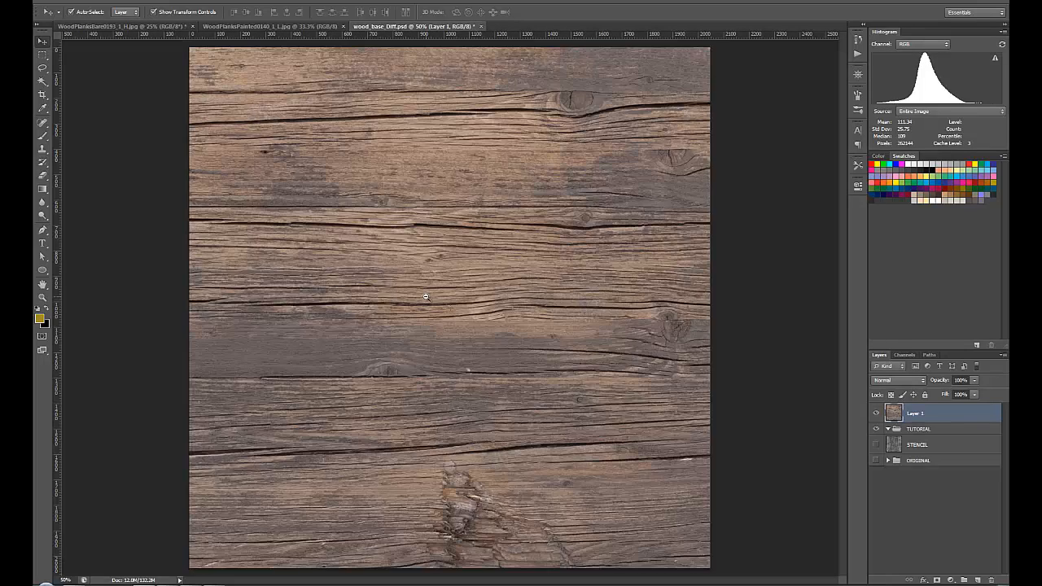
{"action": "left_click", "coordinate": [427, 299], "text": "alt"}
{"action": "left_click", "coordinate": [427, 302], "text": "alt"}
{"action": "left_click", "coordinate": [428, 304], "text": "alt"}
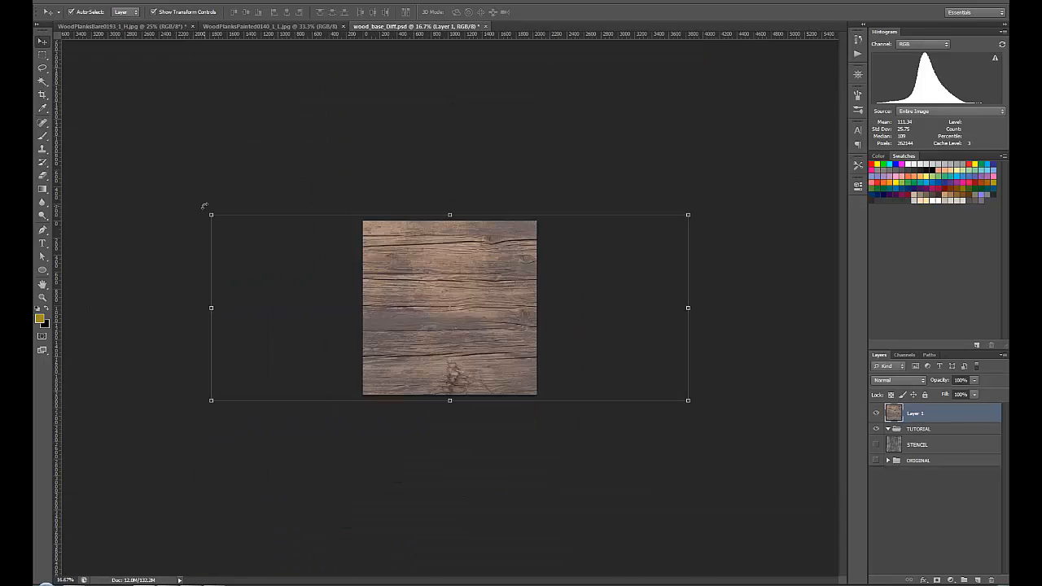
{"action": "left_click_drag", "start_coordinate": [205, 205], "coordinate": [385, 438]}
{"action": "key", "text": "Return"}
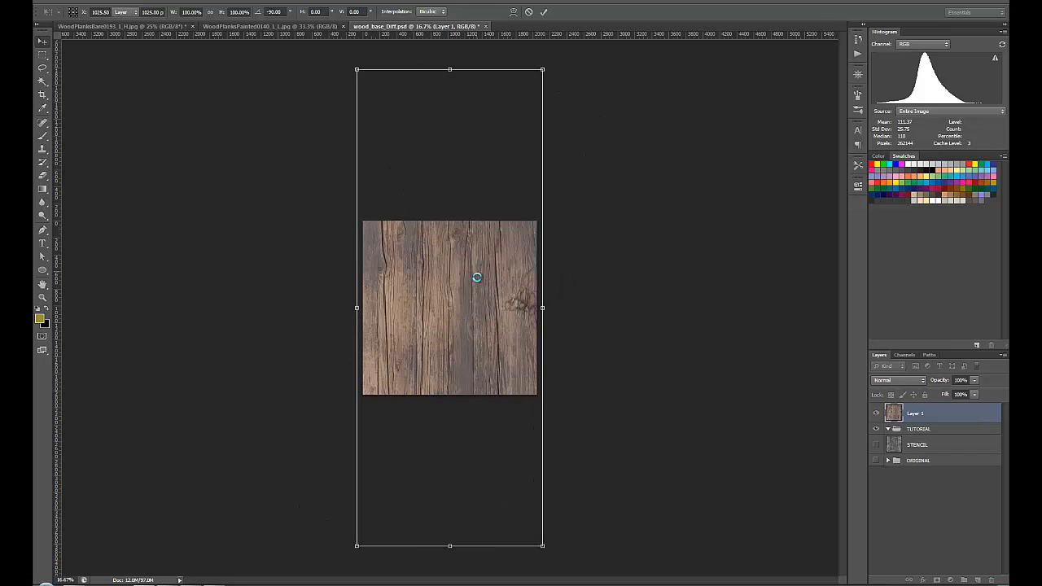
Step: Align the rotated wood layer with the canvas's lower left corner and scale it to about 45% to cover the left half
{"action": "left_click_drag", "start_coordinate": [444, 364], "coordinate": [456, 221]}
{"action": "left_click", "coordinate": [472, 222], "text": "alt"}
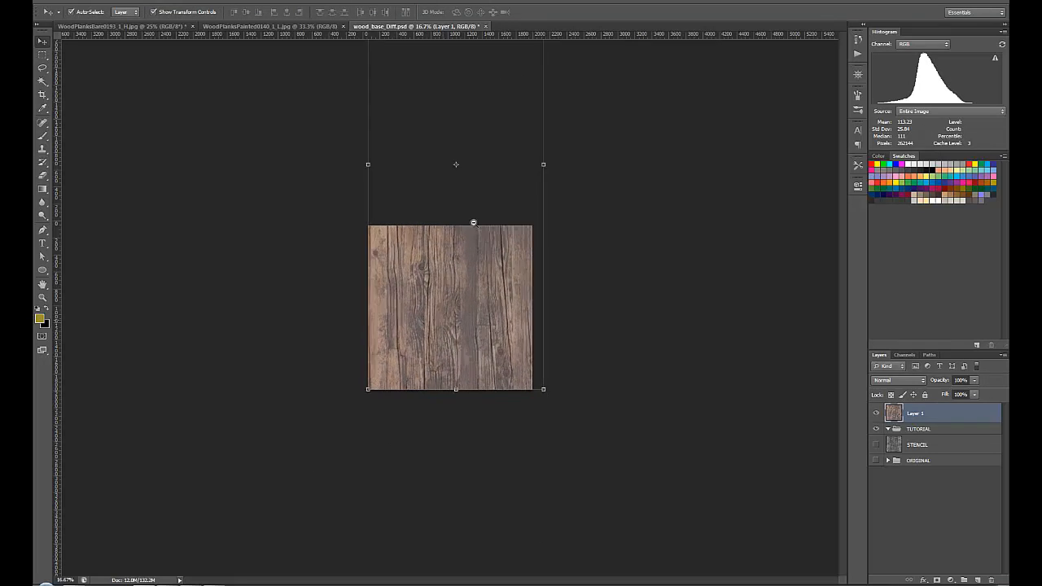
{"action": "left_click", "coordinate": [471, 220], "text": "alt"}
{"action": "left_click_drag", "start_coordinate": [499, 112], "coordinate": [478, 226]}
{"action": "left_click", "coordinate": [414, 299], "text": "ctrl"}
{"action": "left_click", "coordinate": [413, 301], "text": "ctrl"}
{"action": "left_click", "coordinate": [413, 301], "text": "ctrl"}
{"action": "key", "text": "Return"}
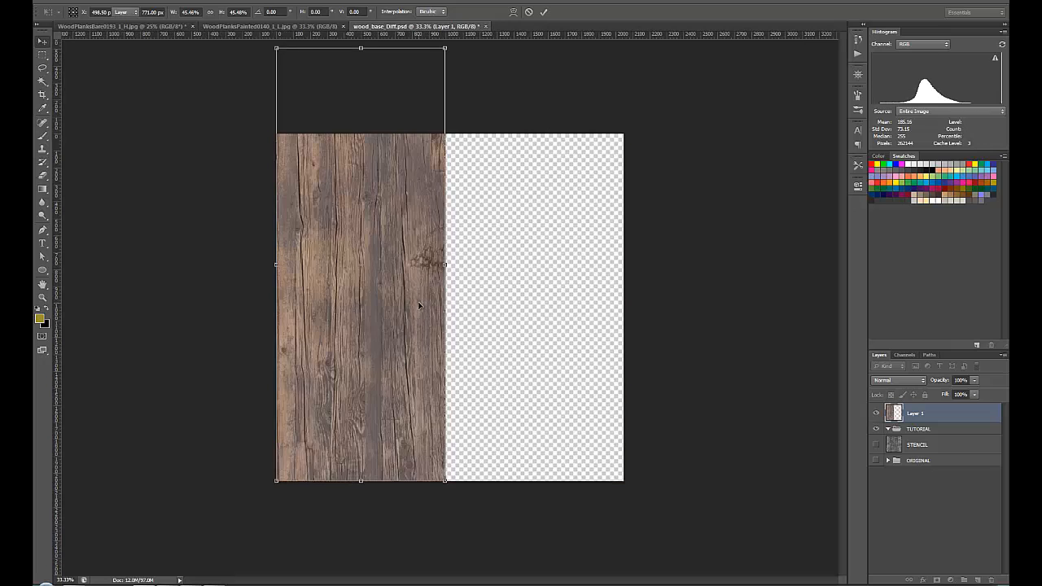
Step: Duplicate the scaled wood layer alongside the original and shift the copy down until its top meets the canvas's upper edge
{"action": "left_click_drag", "start_coordinate": [347, 323], "coordinate": [512, 331]}
{"action": "key", "text": "ctrl+t"}
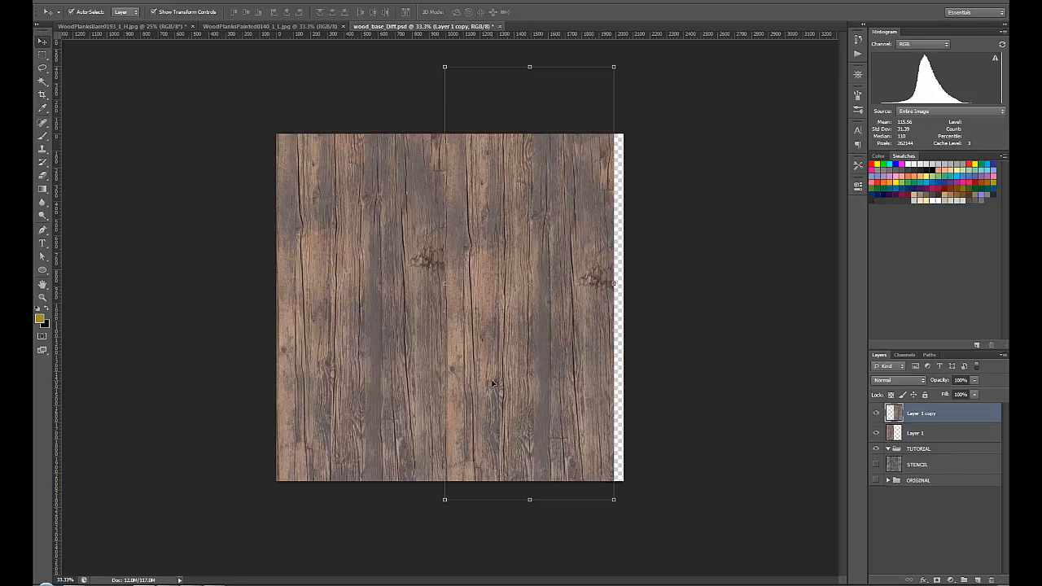
{"action": "key", "text": "ctrl+plus"}
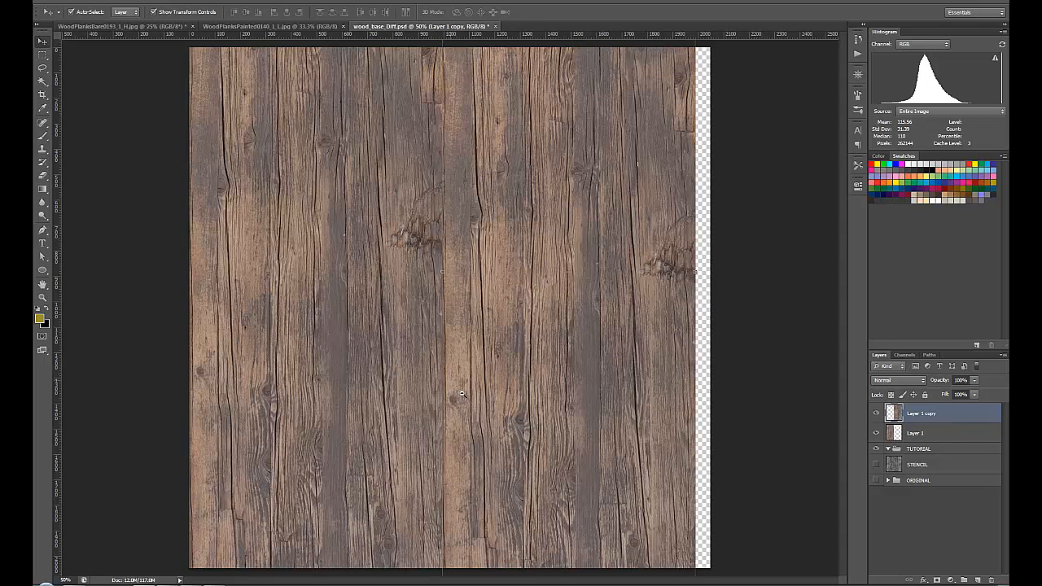
{"action": "key", "text": "ctrl+minus"}
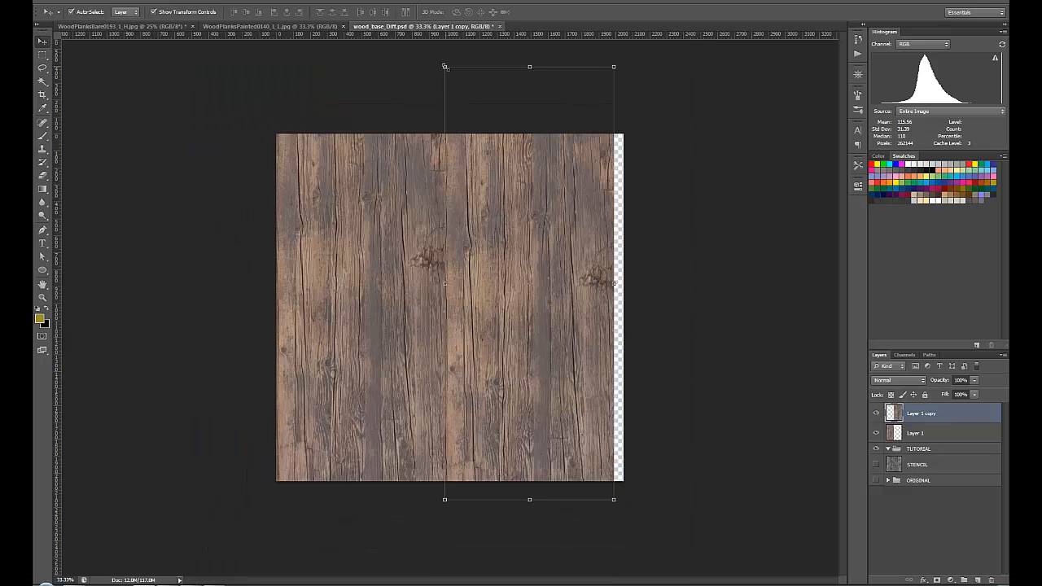
{"action": "left_click_drag", "start_coordinate": [519, 307], "coordinate": [518, 373]}
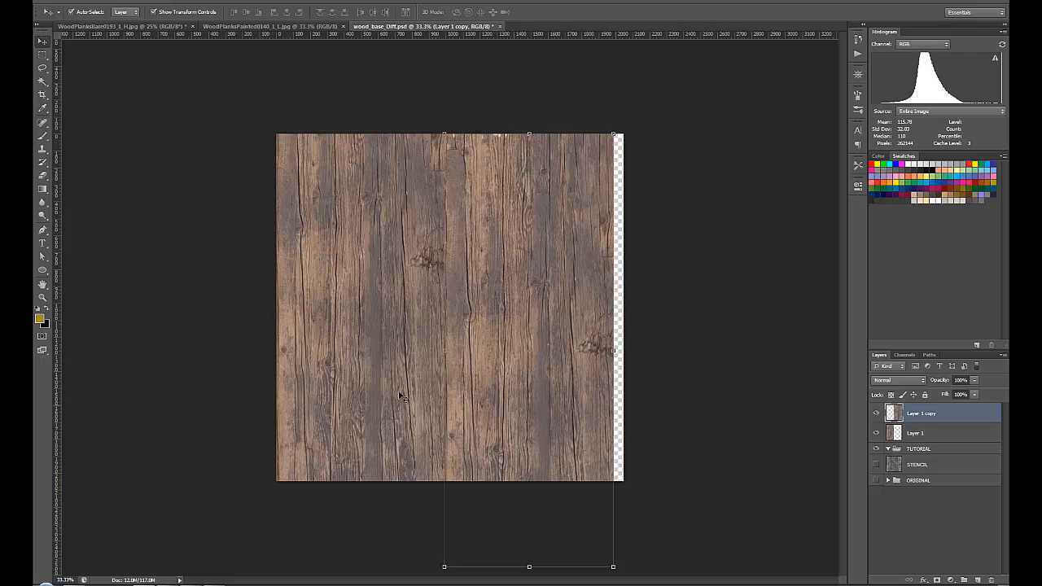
Step: Clone out the dark knot in the left half of the wood and merge the two wood layers
{"action": "key", "text": "s"}
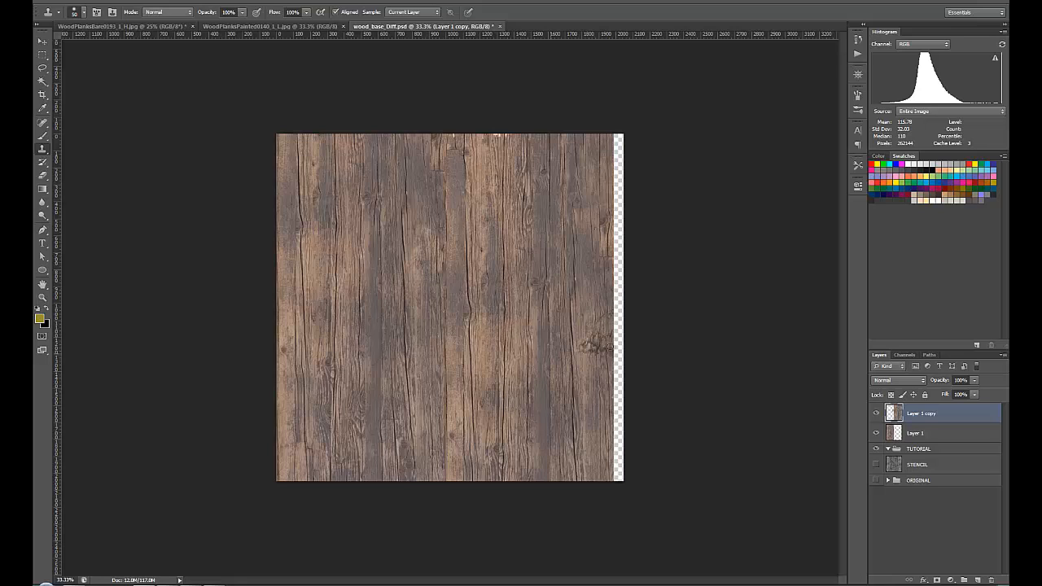
{"action": "left_click", "coordinate": [935, 432], "text": "shift"}
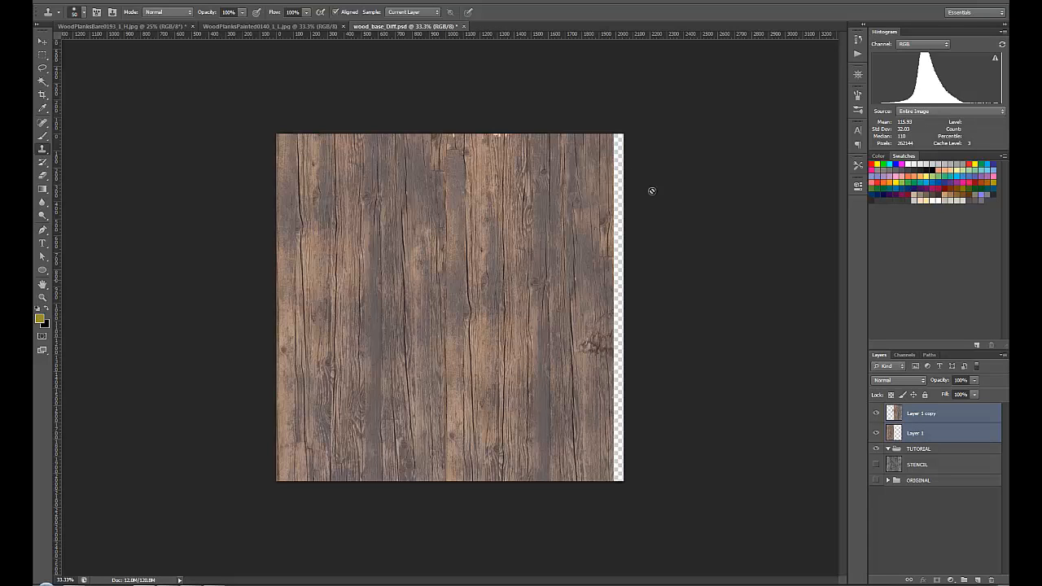
{"action": "right_click", "coordinate": [968, 431]}
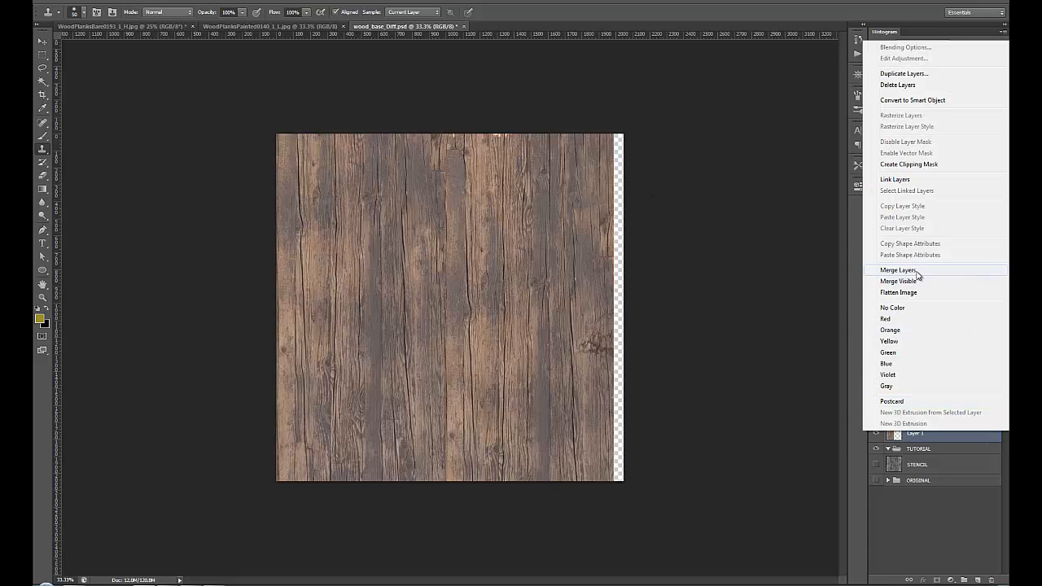
{"action": "left_click", "coordinate": [920, 273]}
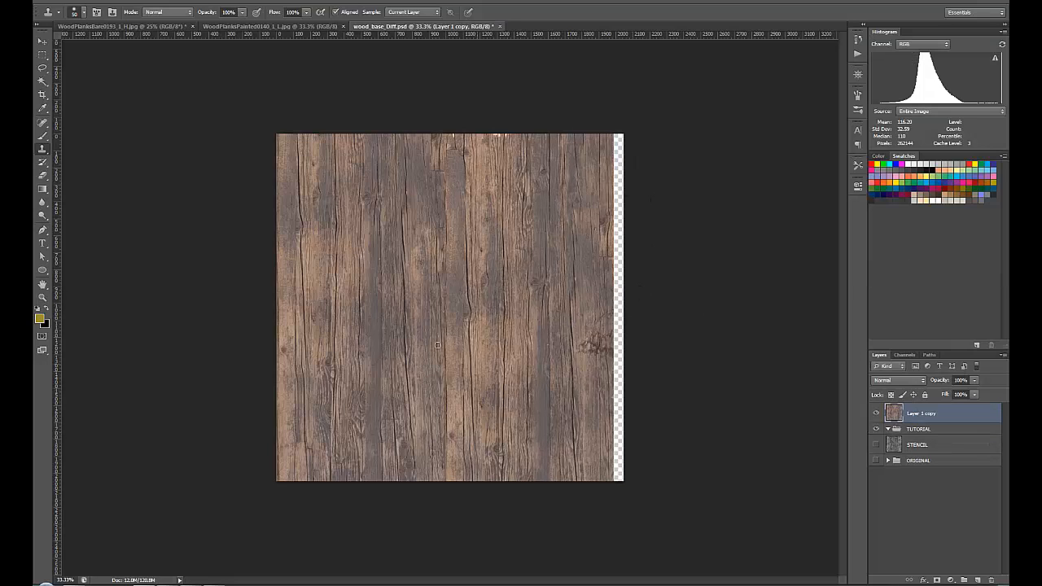
Step: Stretch the merged wood layer horizontally to cover the transparent strip at the canvas's right edge
{"action": "key", "text": "v"}
{"action": "left_click_drag", "start_coordinate": [617, 306], "coordinate": [624, 307]}
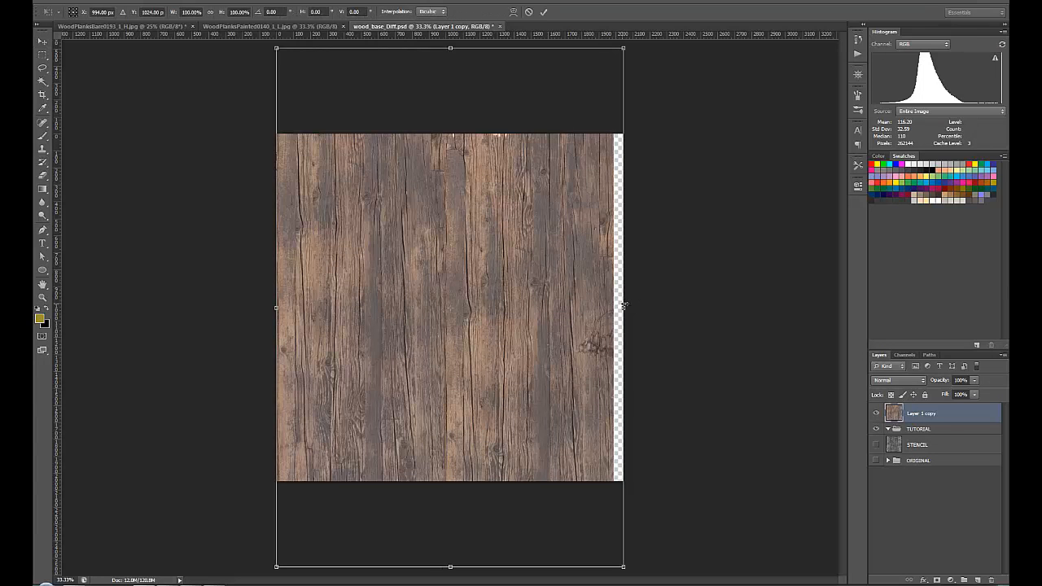
{"action": "key", "text": "Return"}
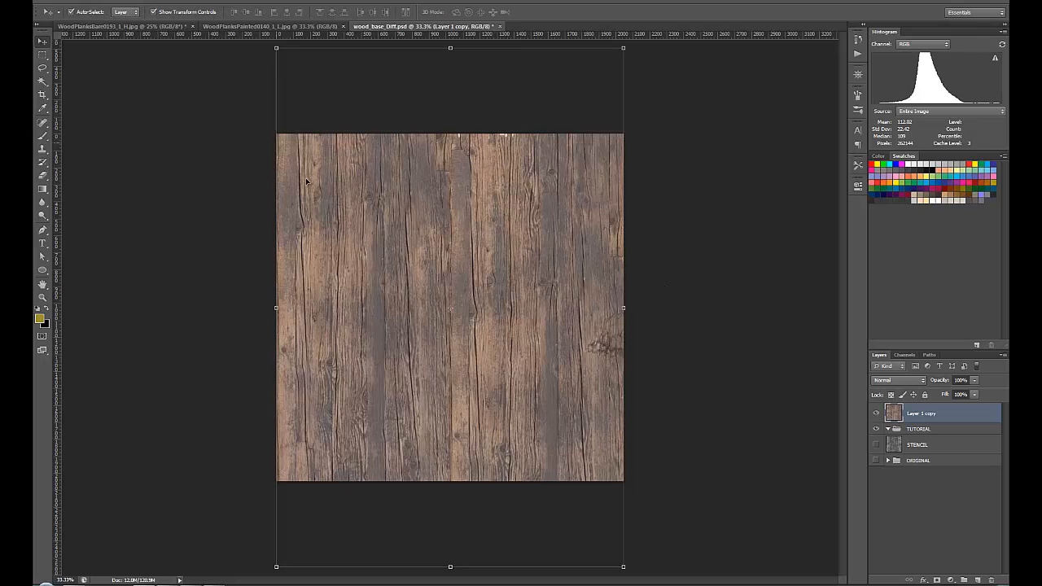
Step: Crop the overhanging wood to a selection of the whole canvas, clear the selection and select the wood layer
{"action": "left_click", "coordinate": [42, 56]}
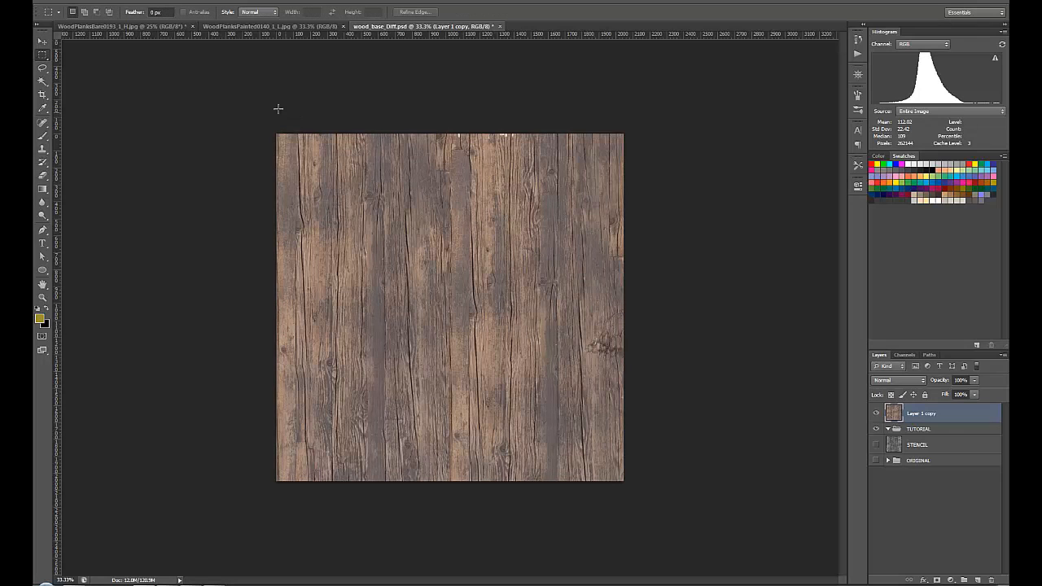
{"action": "left_click_drag", "start_coordinate": [249, 131], "coordinate": [645, 539]}
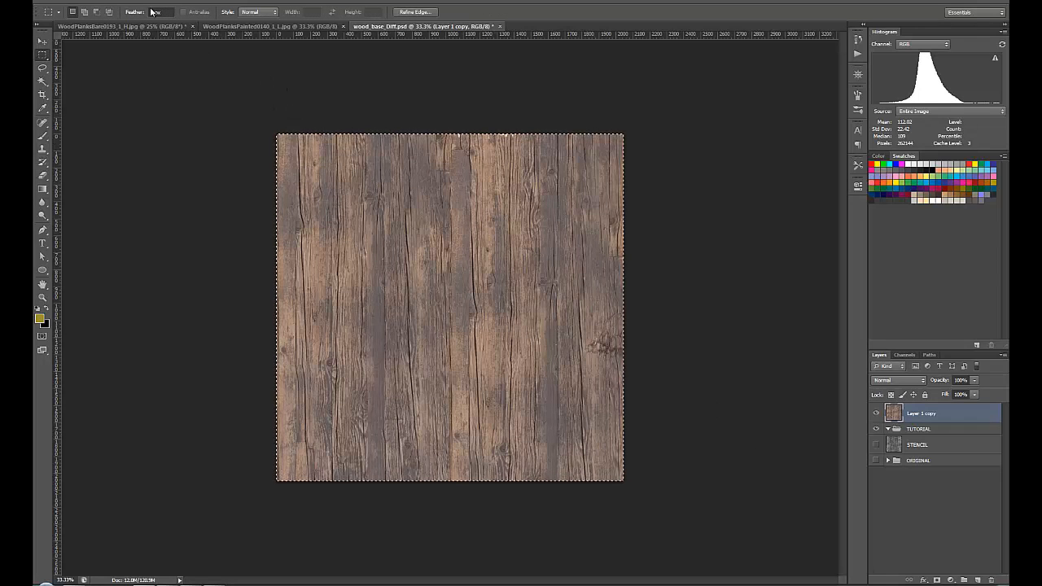
{"action": "left_click", "coordinate": [114, 2]}
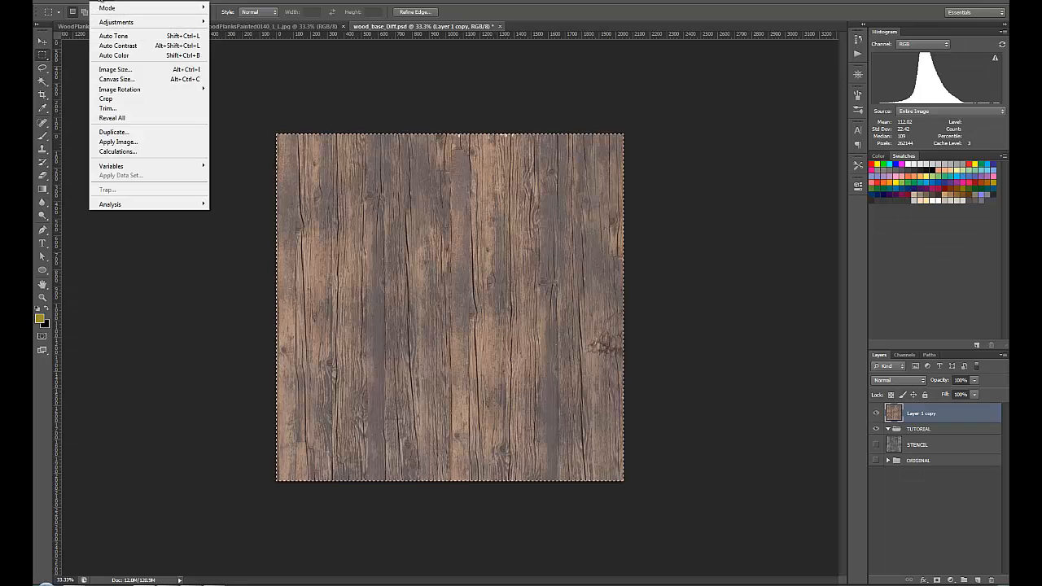
{"action": "left_click", "coordinate": [113, 97]}
{"action": "key", "text": "v"}
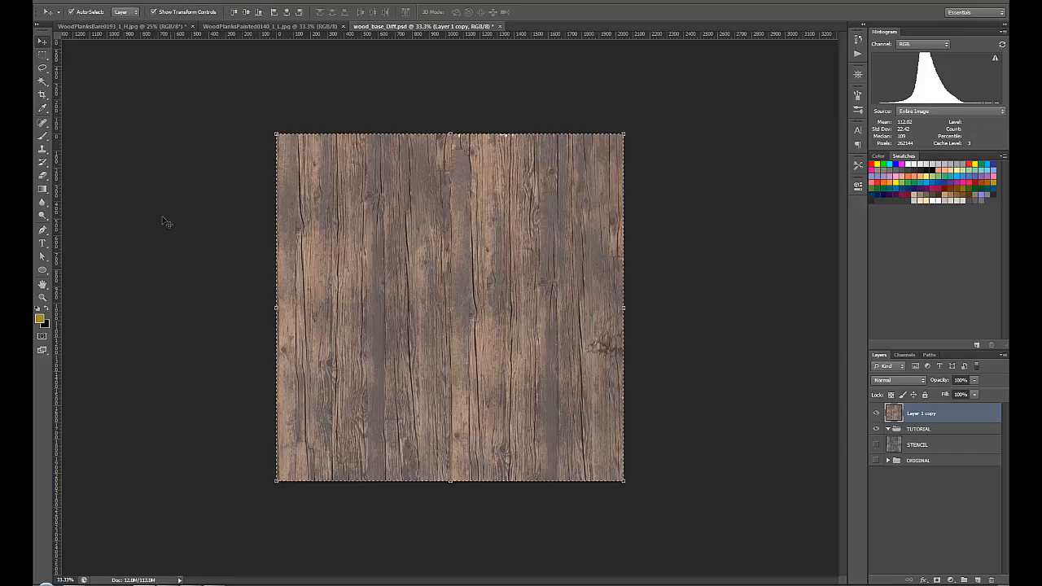
{"action": "left_click", "coordinate": [163, 220]}
{"action": "key", "text": "ctrl+d"}
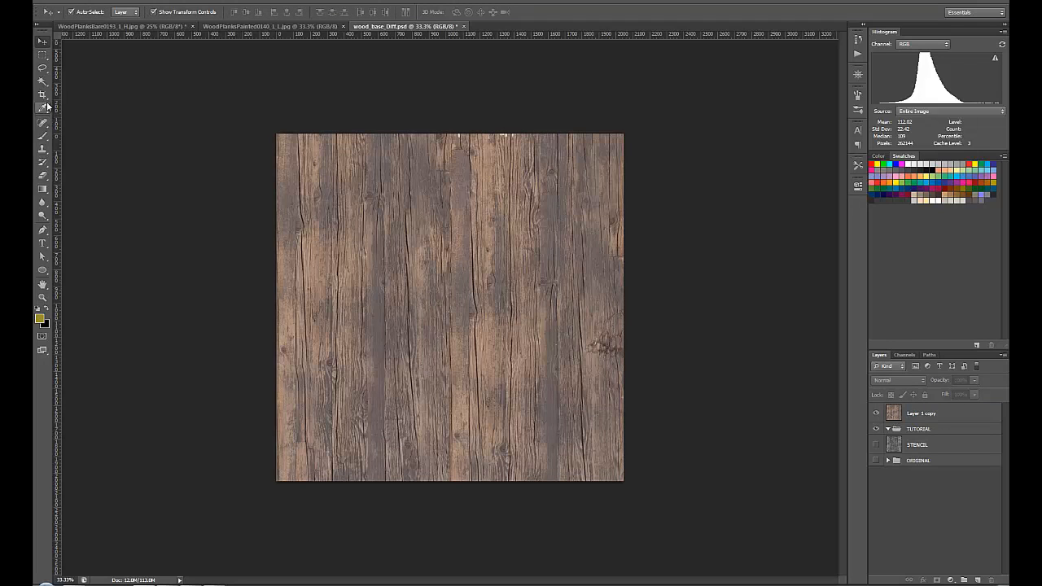
{"action": "left_click", "coordinate": [397, 229]}
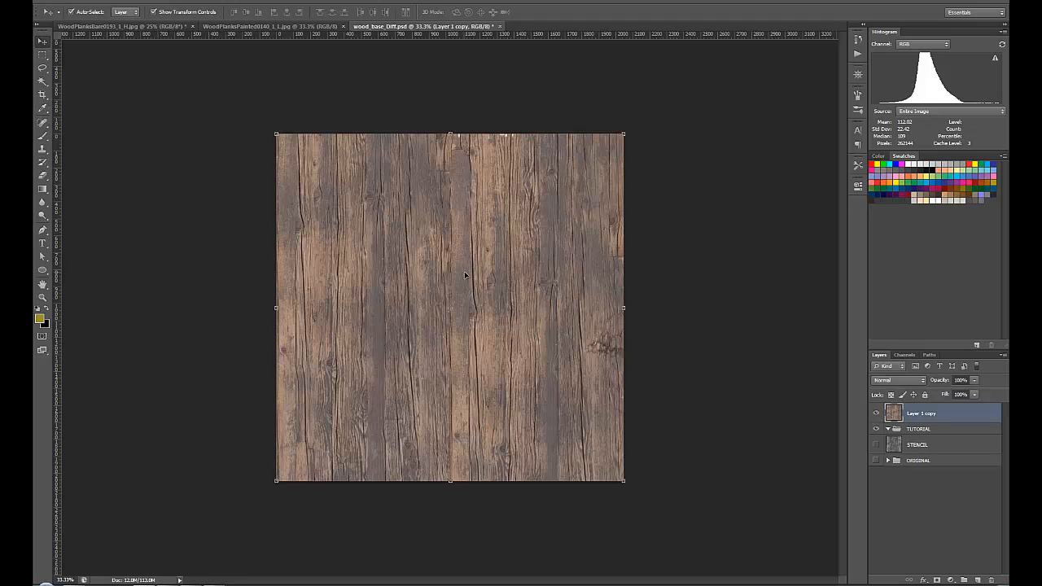
Step: Offset the wood layer by +1024 pixels horizontally and +1024 pixels vertically with Wrap Around for the undefined areas
{"action": "left_click", "coordinate": [199, 2]}
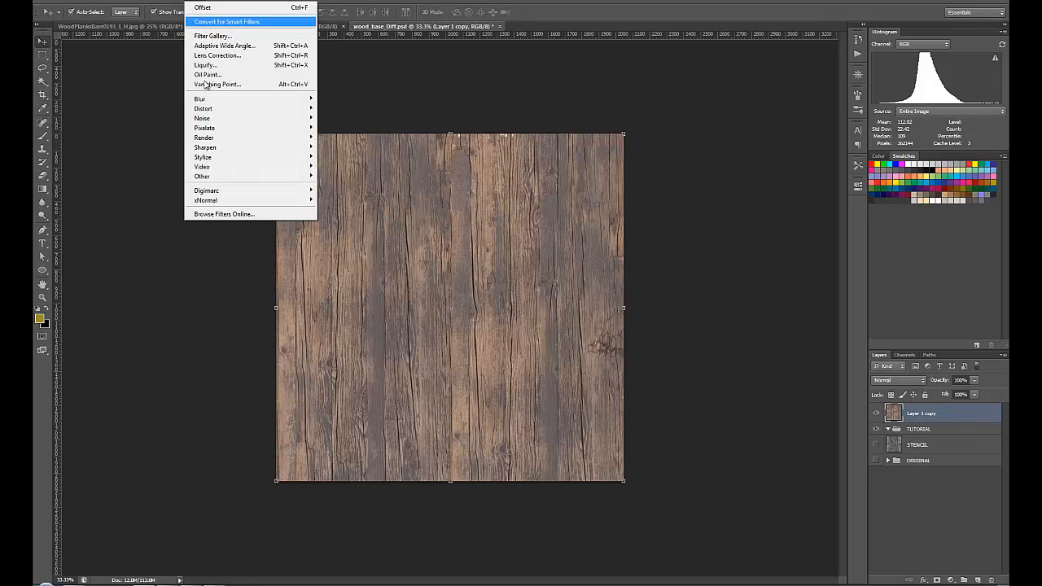
{"action": "mouse_move", "coordinate": [233, 177]}
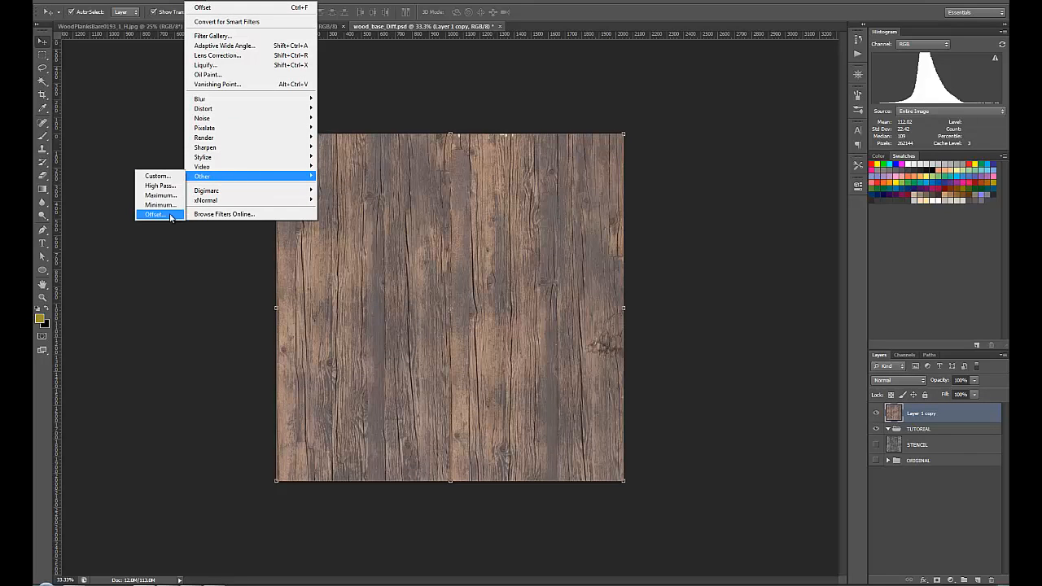
{"action": "left_click", "coordinate": [154, 214]}
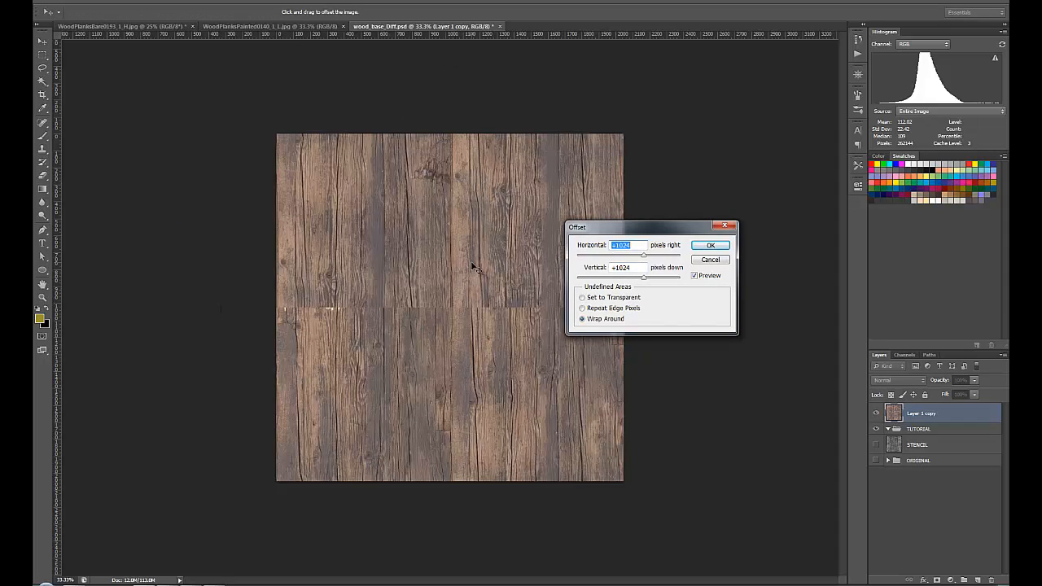
{"action": "left_click", "coordinate": [709, 245]}
Step: Clone wood grain over the left part of the horizontal seam and reapply the last offset to the wood layer
{"action": "key", "text": "ctrl+plus"}
{"action": "left_click", "coordinate": [469, 333], "text": "ctrl"}
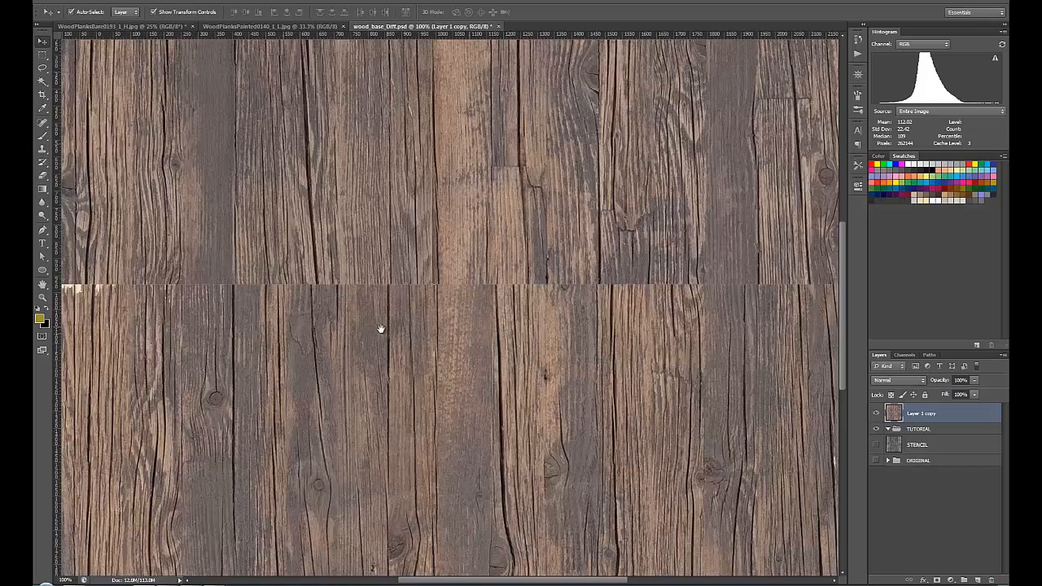
{"action": "left_click_drag", "start_coordinate": [379, 333], "coordinate": [518, 312]}
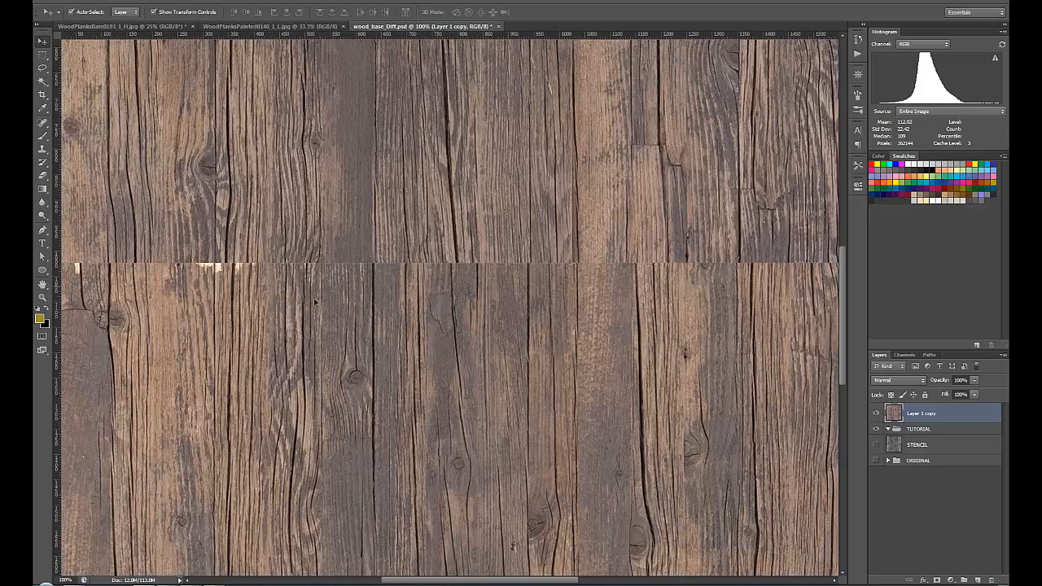
{"action": "left_click", "coordinate": [42, 149]}
{"action": "mouse_move", "coordinate": [313, 253]}
{"action": "left_mouse_down"}
{"action": "mouse_move", "coordinate": [296, 271]}
{"action": "mouse_move", "coordinate": [243, 271]}
{"action": "mouse_move", "coordinate": [283, 263]}
{"action": "mouse_move", "coordinate": [225, 244]}
{"action": "mouse_move", "coordinate": [199, 269]}
{"action": "mouse_move", "coordinate": [138, 262]}
{"action": "left_mouse_up"}
{"action": "scroll", "coordinate": [362, 348], "scroll_direction": "down", "scroll_amount": 1}
{"action": "scroll", "coordinate": [362, 348], "scroll_direction": "down", "scroll_amount": 1}
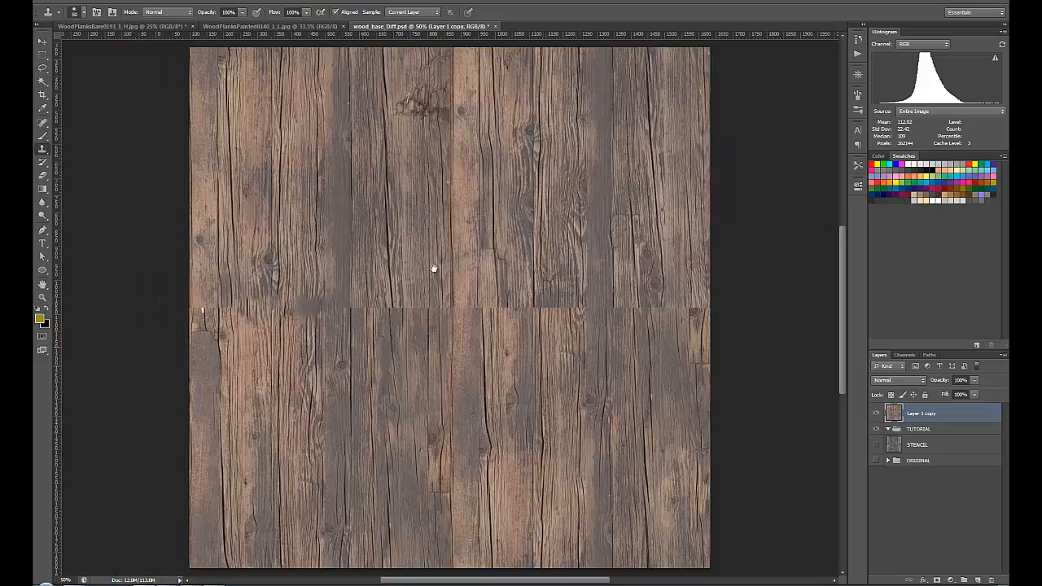
{"action": "left_click", "coordinate": [198, 1]}
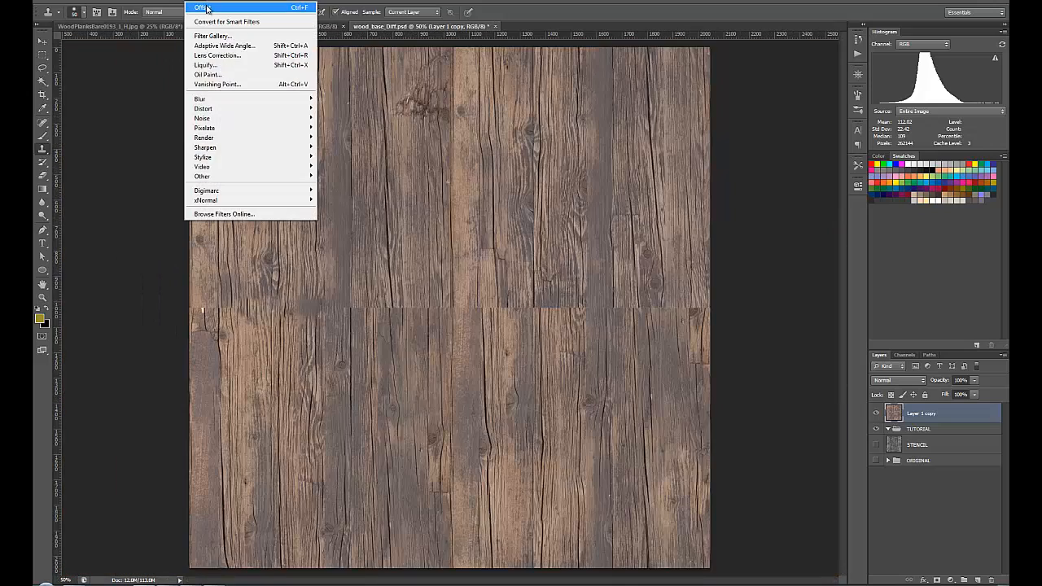
{"action": "left_click", "coordinate": [201, 7]}
Step: Delete the wood photo layer, then show and select the STENCIL layer
{"action": "left_click_drag", "start_coordinate": [894, 417], "coordinate": [992, 580]}
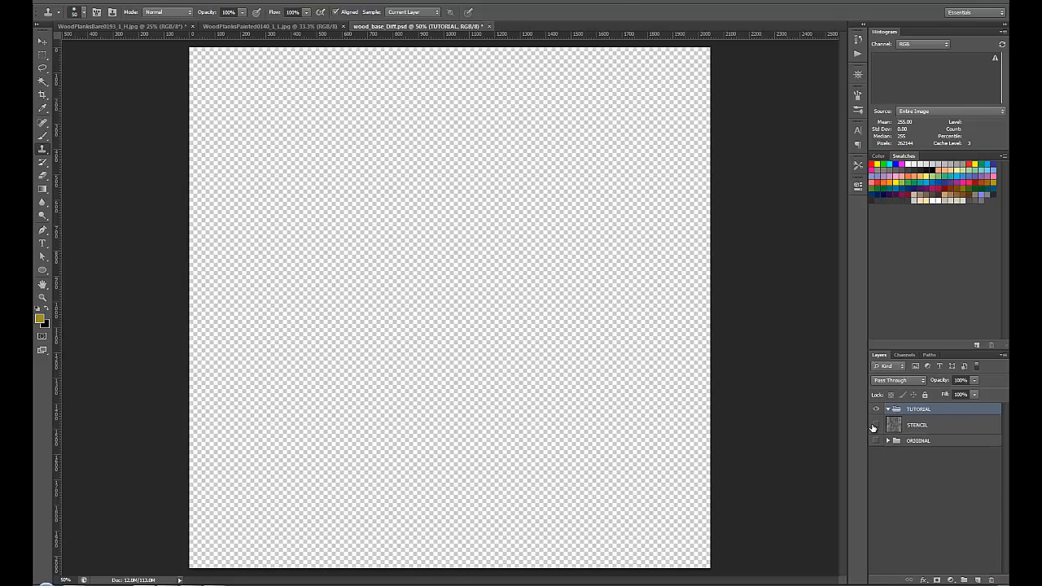
{"action": "left_click", "coordinate": [876, 425]}
{"action": "left_click", "coordinate": [936, 422]}
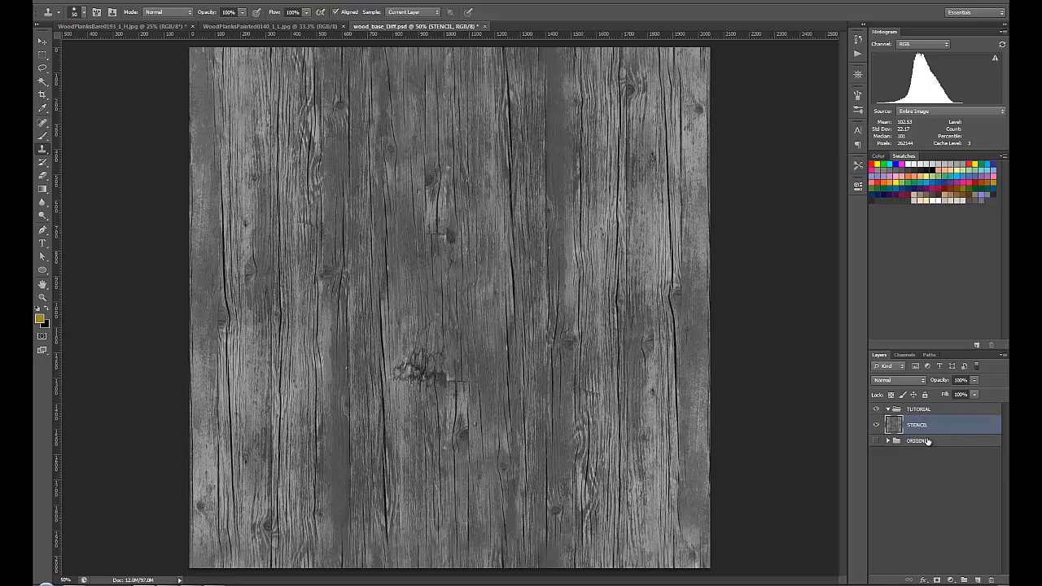
Step: Create a layer group named Diffuse above the STENCIL layer and move the STENCIL layer into it
{"action": "left_click", "coordinate": [964, 579]}
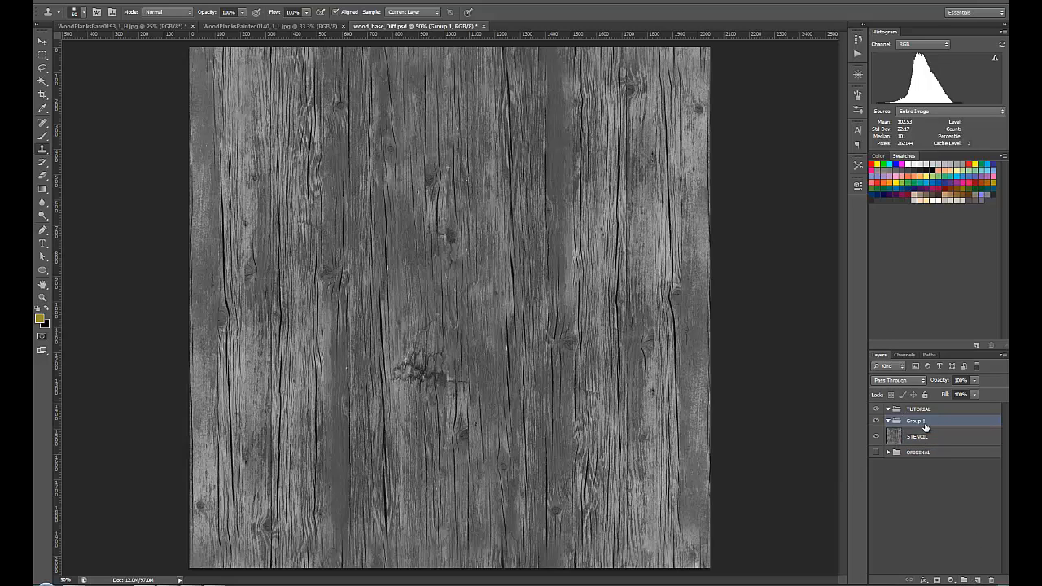
{"action": "double_click", "coordinate": [916, 421]}
{"action": "type", "text": "Ciffuse"}
{"action": "key", "text": "Return"}
{"action": "left_click_drag", "start_coordinate": [942, 440], "coordinate": [954, 421]}
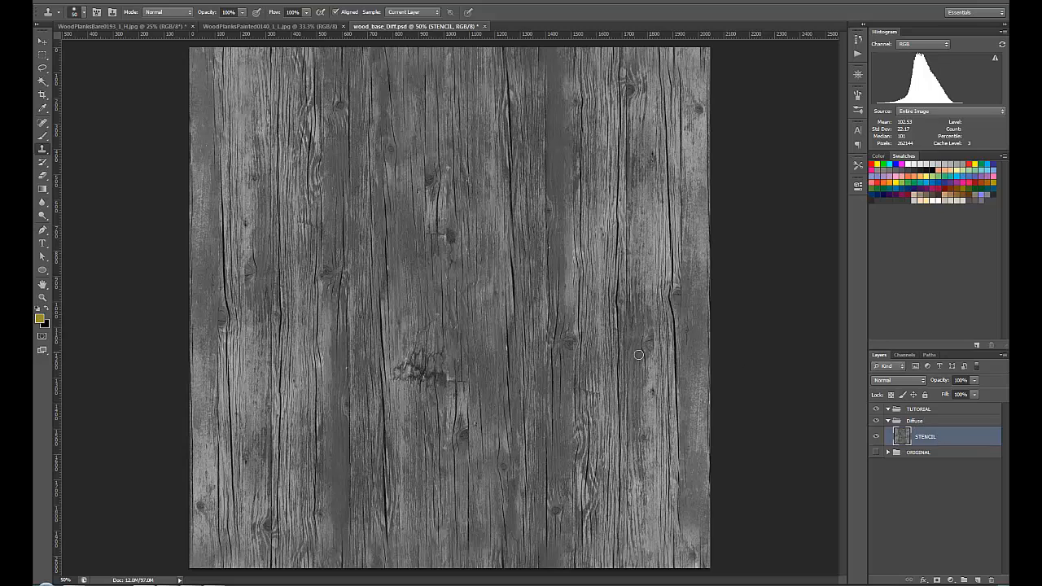
{"action": "left_click", "coordinate": [494, 324]}
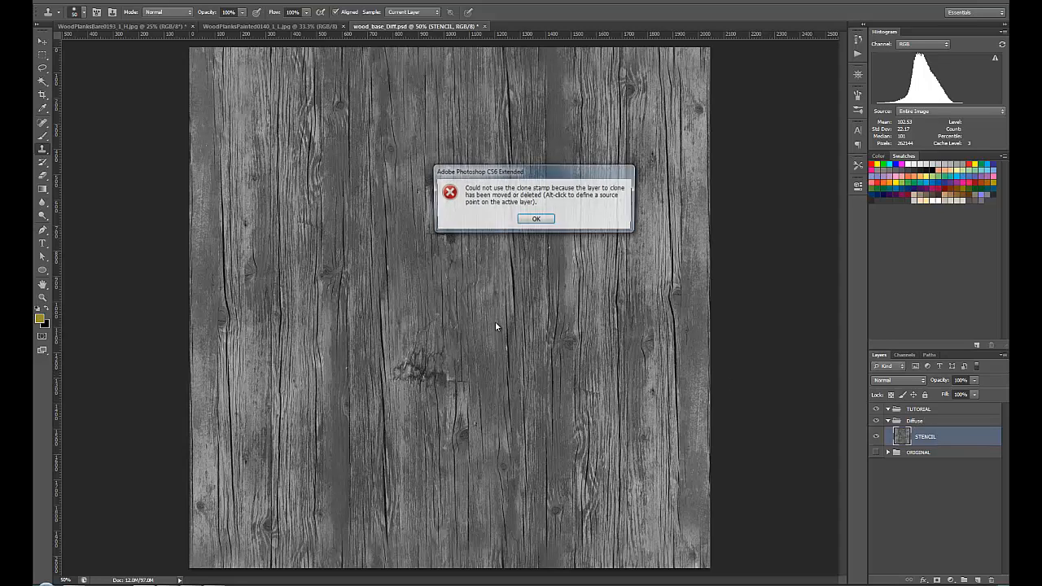
{"action": "key", "text": "Return"}
{"action": "left_click", "coordinate": [43, 41]}
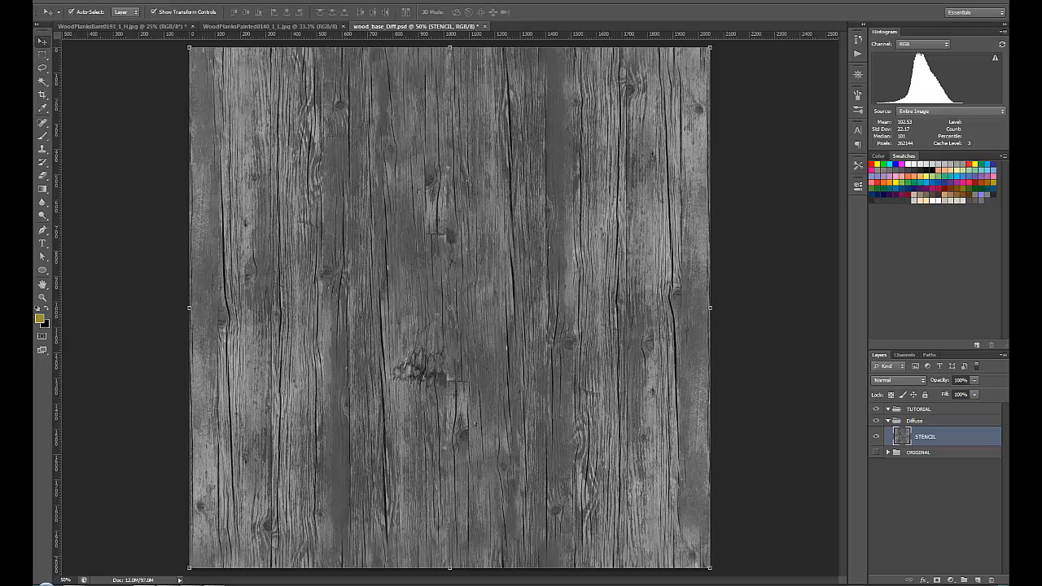
Step: Save the document as wood_base_tutorial_Diff.psd in Photoshop format in the Wood_Base folder
{"action": "key", "text": "ctrl+shift+s"}
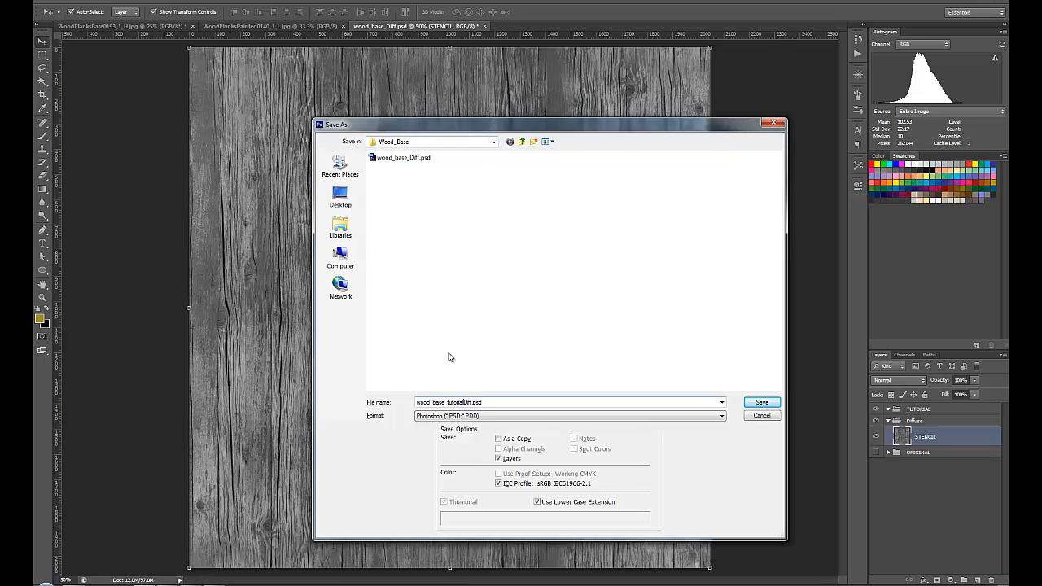
{"action": "type", "text": "_"}
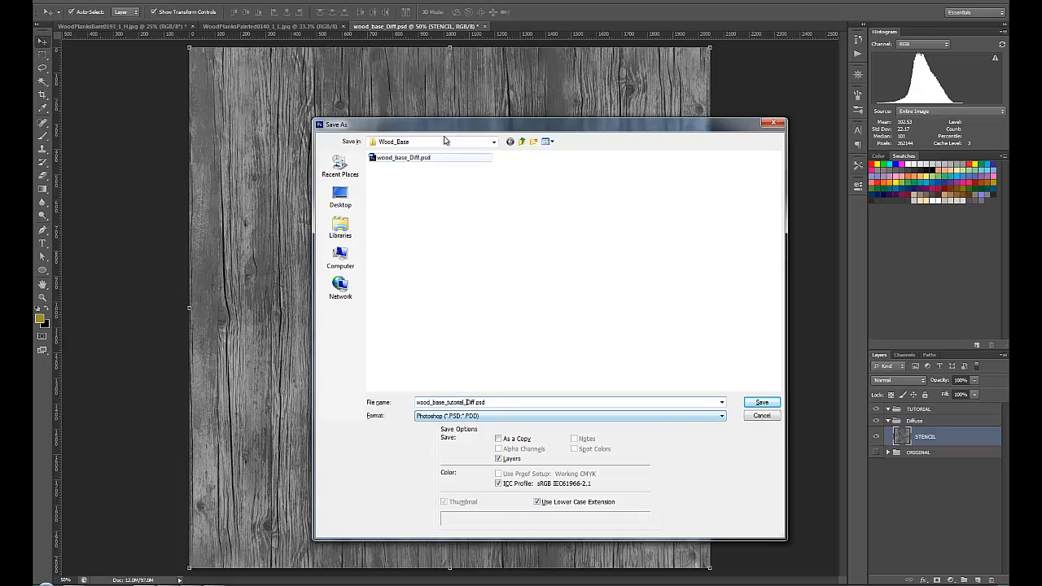
{"action": "left_click", "coordinate": [760, 403]}
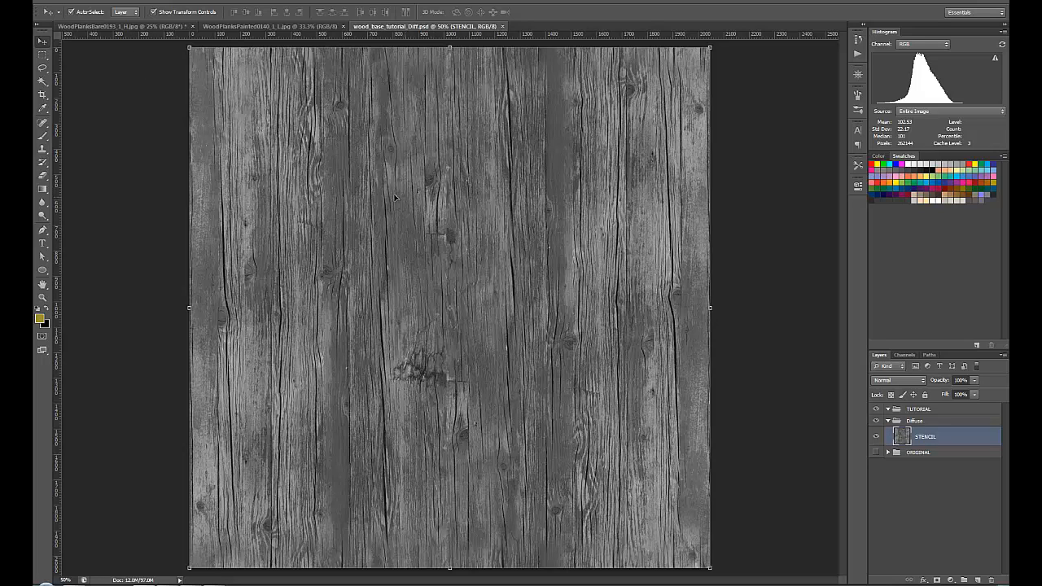
Step: Apply a Gradient Map with the black-to-white preset to the STENCIL layer
{"action": "left_click", "coordinate": [101, 1]}
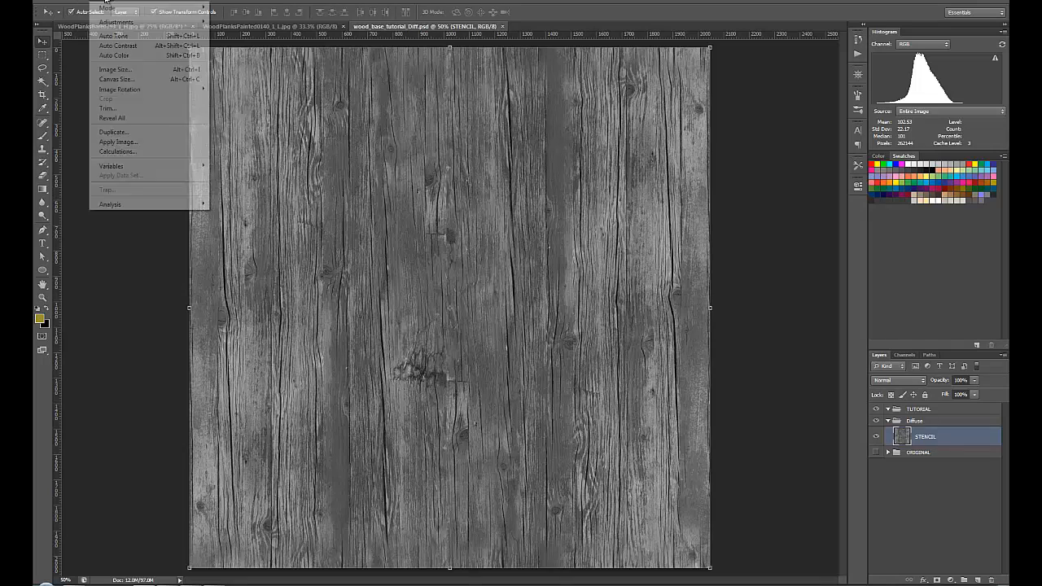
{"action": "mouse_move", "coordinate": [108, 22]}
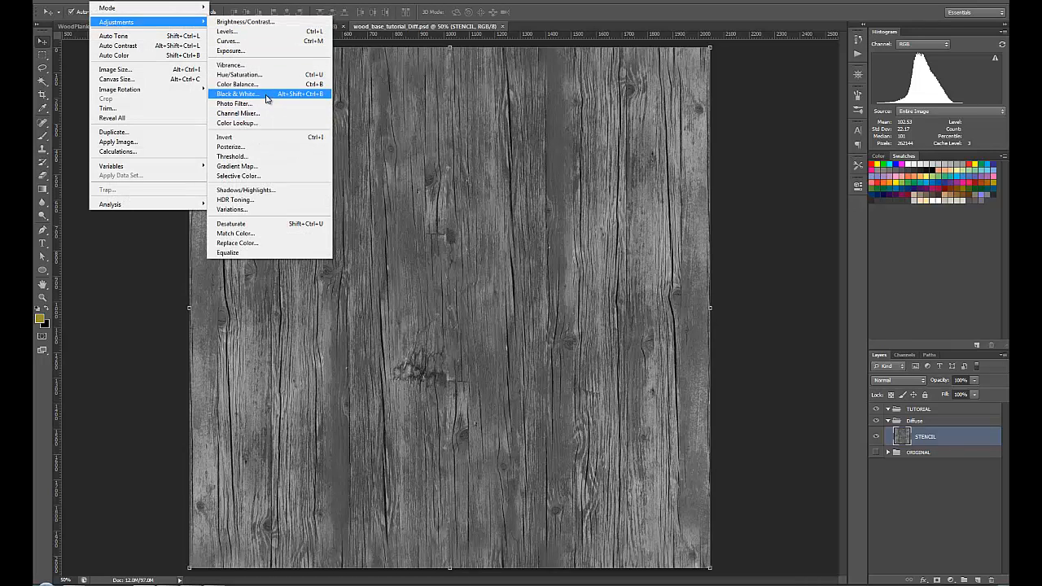
{"action": "left_click", "coordinate": [246, 168]}
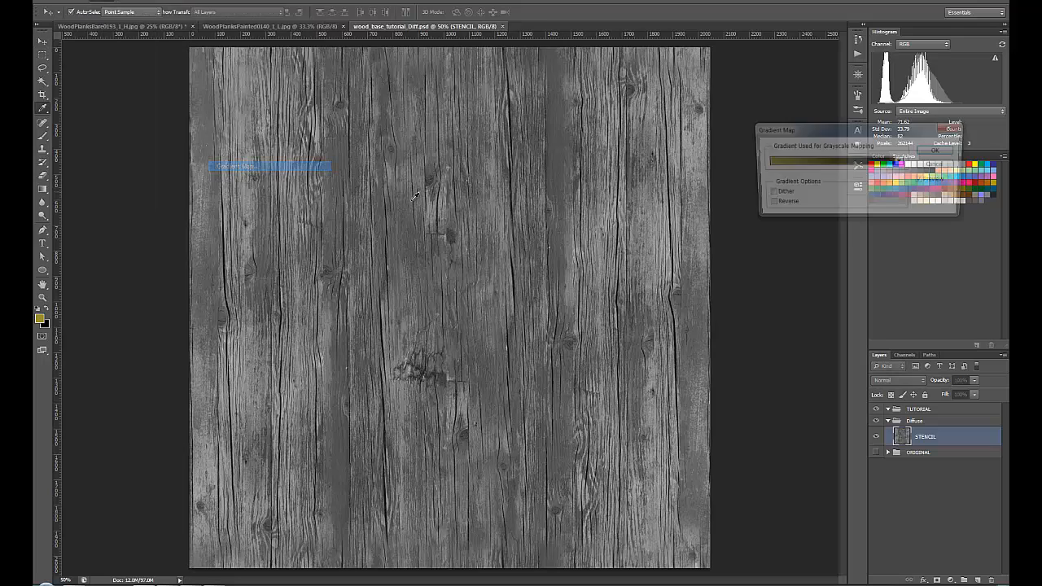
{"action": "left_click", "coordinate": [819, 163]}
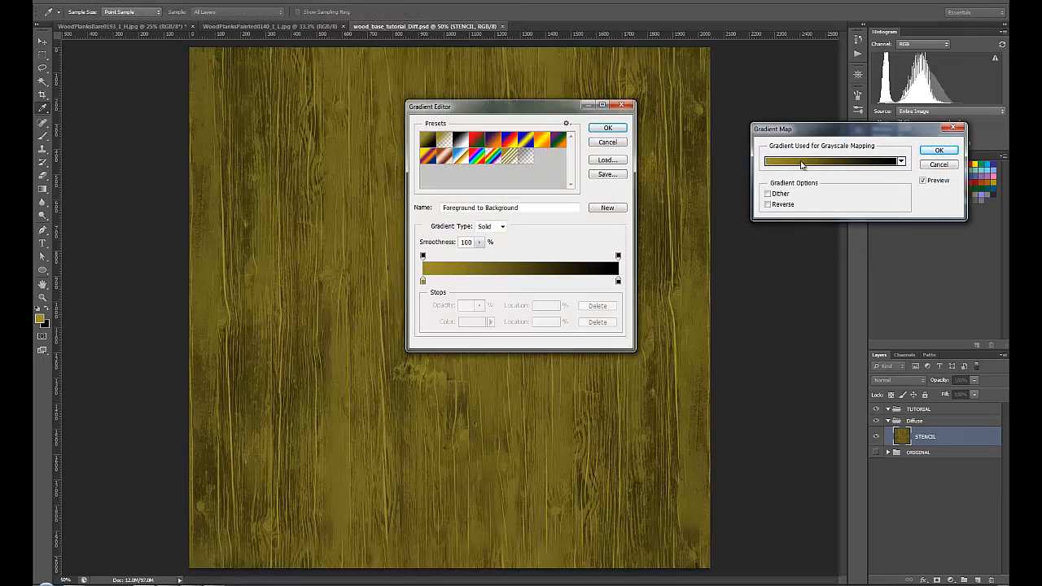
{"action": "left_click", "coordinate": [461, 140]}
{"action": "key", "text": "Return"}
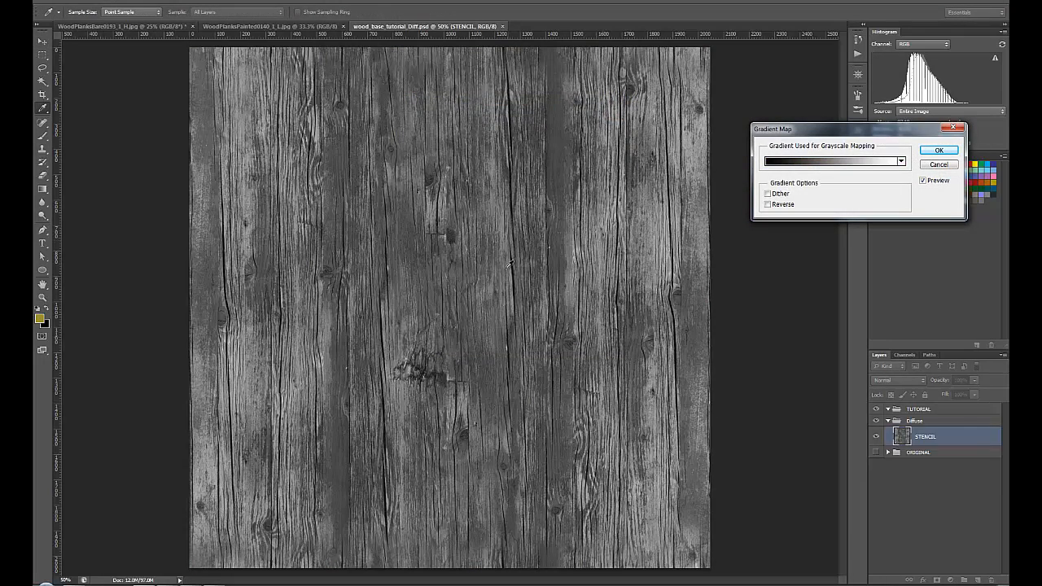
{"action": "left_click", "coordinate": [938, 151]}
{"action": "key", "text": "v"}
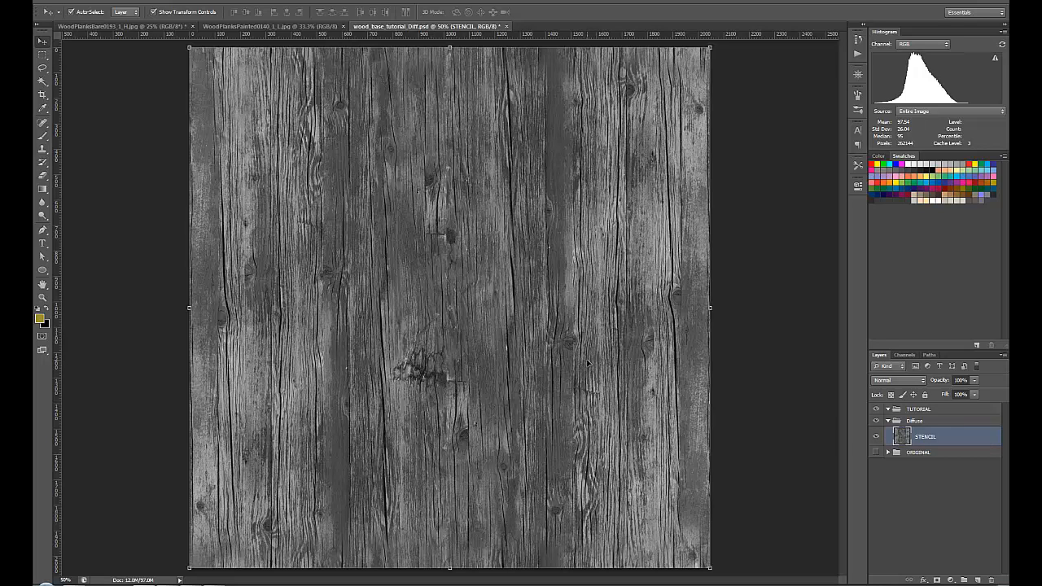
Step: Try a slight midtone Levels adjustment on the STENCIL layer and save the document
{"action": "key", "text": "ctrl+l"}
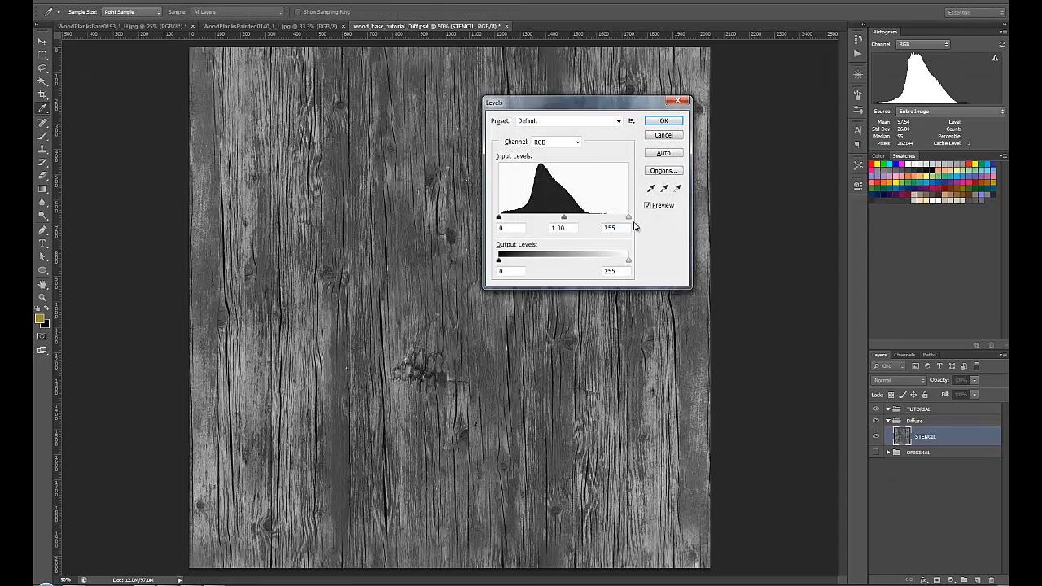
{"action": "left_click_drag", "start_coordinate": [564, 219], "coordinate": [561, 223]}
{"action": "left_click", "coordinate": [661, 124]}
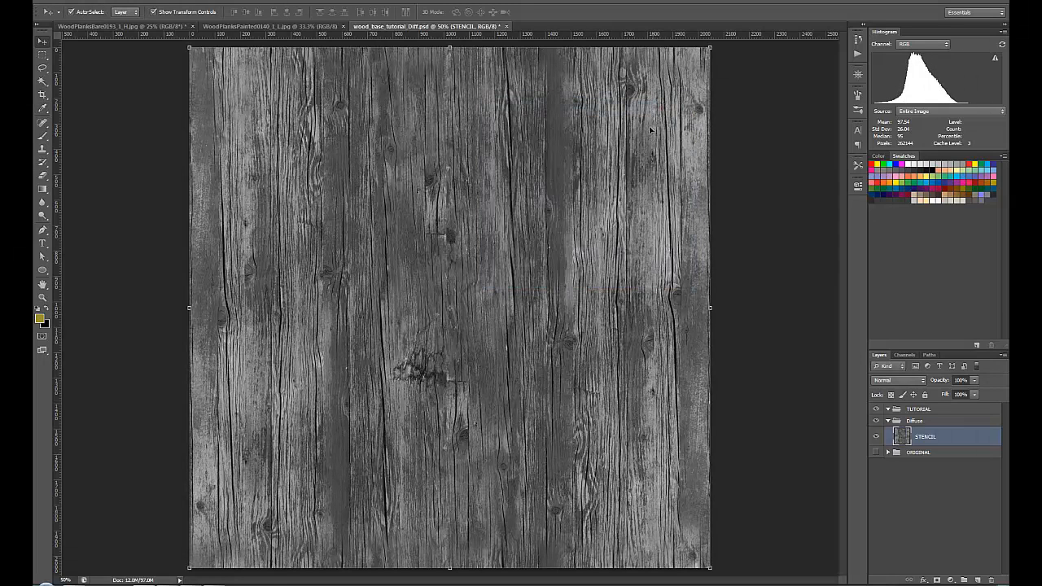
{"action": "key", "text": "ctrl+s"}
Step: Switch to ZBrush, draw a Plane3D at the middle of the canvas and put it in Edit mode
{"action": "left_click", "coordinate": [213, 583]}
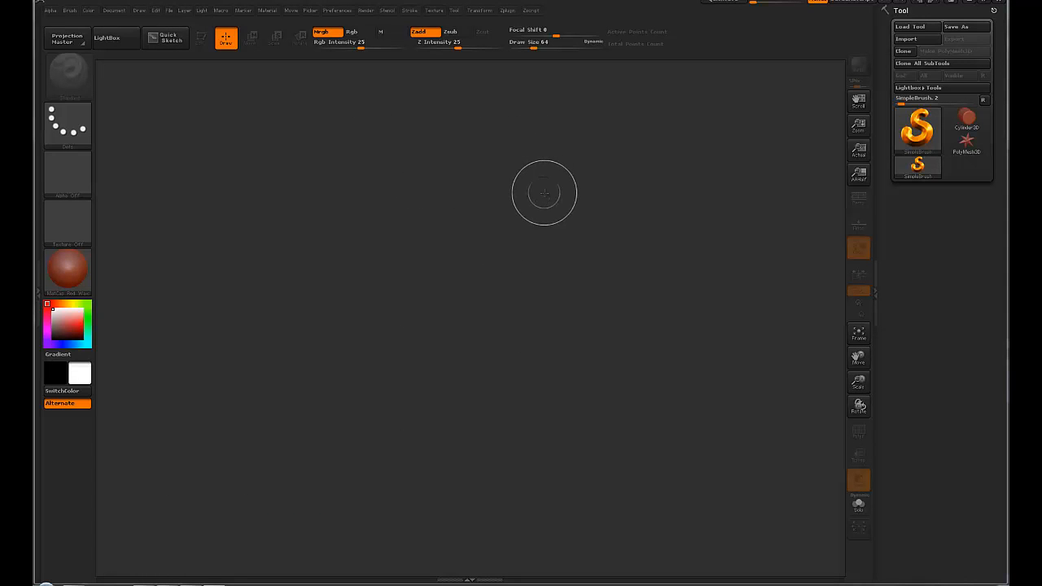
{"action": "left_click", "coordinate": [924, 123]}
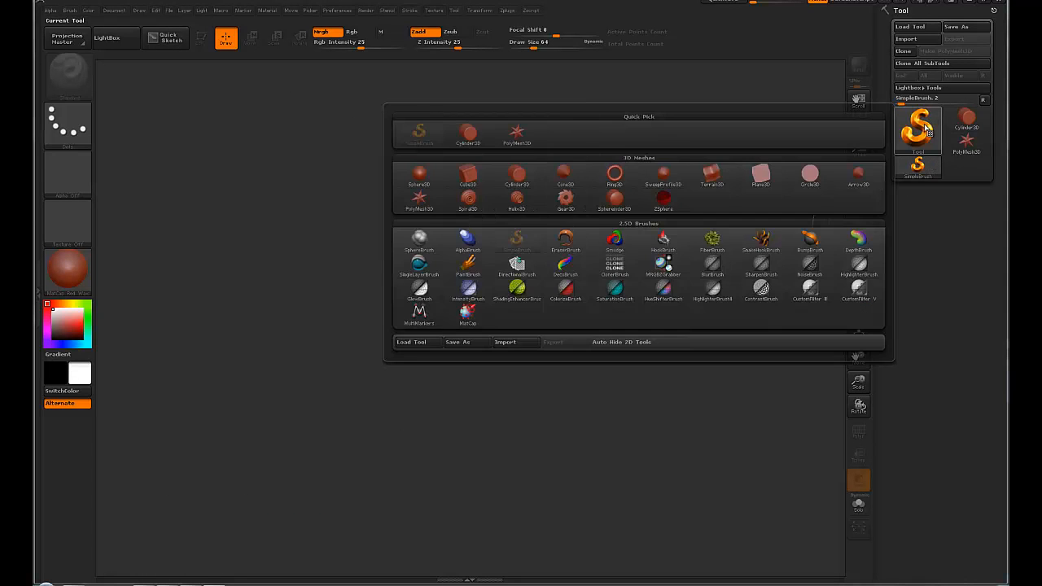
{"action": "left_click", "coordinate": [761, 173]}
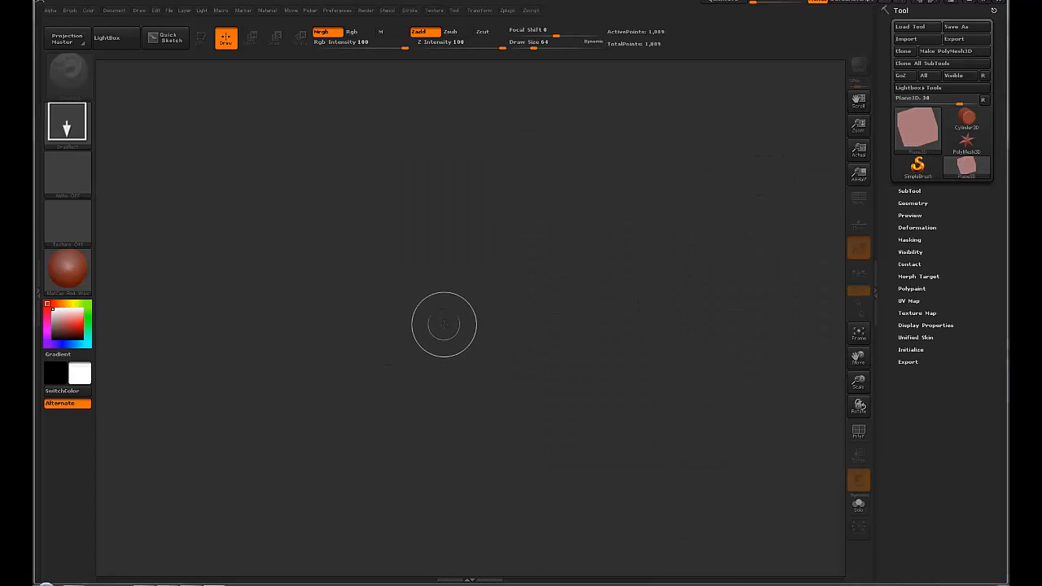
{"action": "mouse_move", "coordinate": [460, 300]}
{"action": "left_mouse_down"}
{"action": "mouse_move", "coordinate": [484, 460]}
{"action": "mouse_move", "coordinate": [471, 554]}
{"action": "mouse_move", "coordinate": [461, 554]}
{"action": "left_mouse_up"}
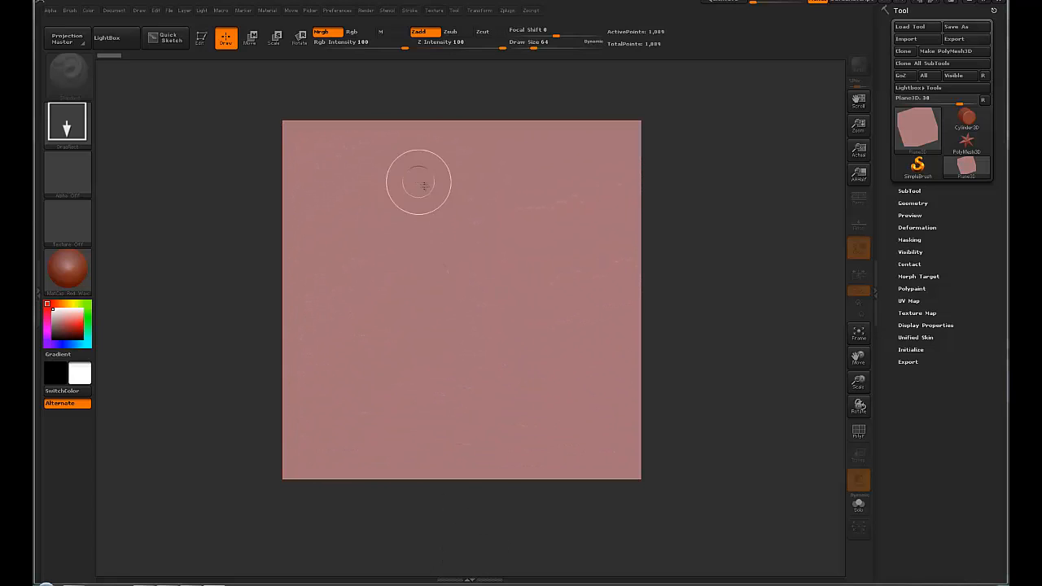
{"action": "left_click", "coordinate": [205, 39]}
{"action": "left_click", "coordinate": [114, 10]}
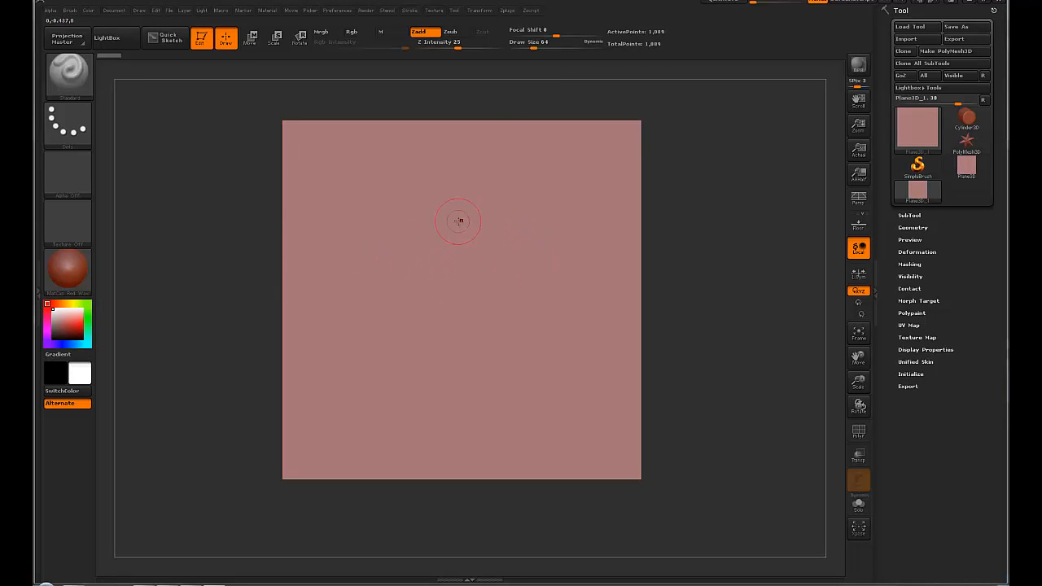
Step: Give the plane the SkinShade4 material and set the main color to a medium gray
{"action": "left_click", "coordinate": [71, 272]}
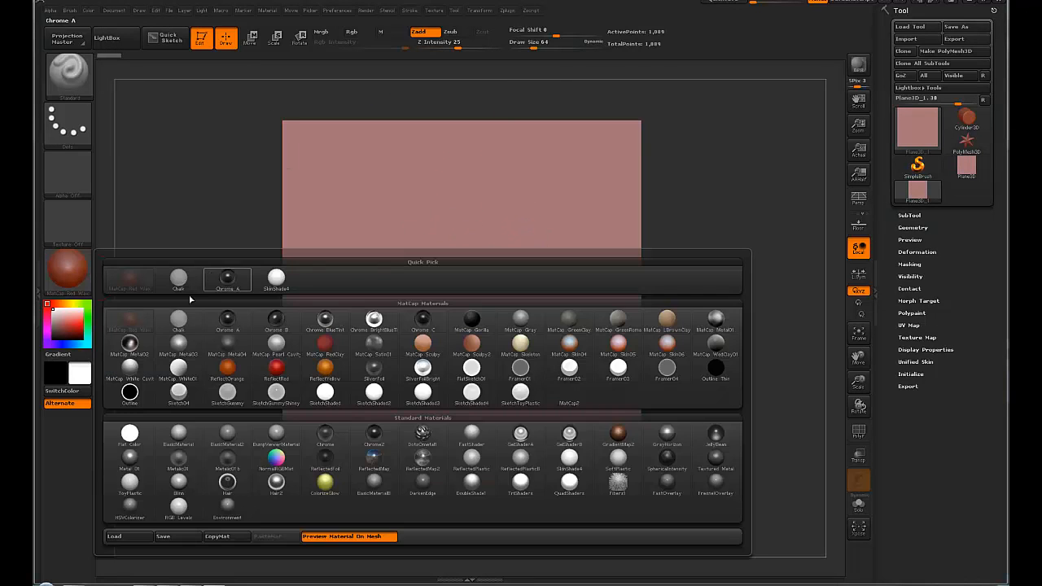
{"action": "left_click", "coordinate": [184, 402]}
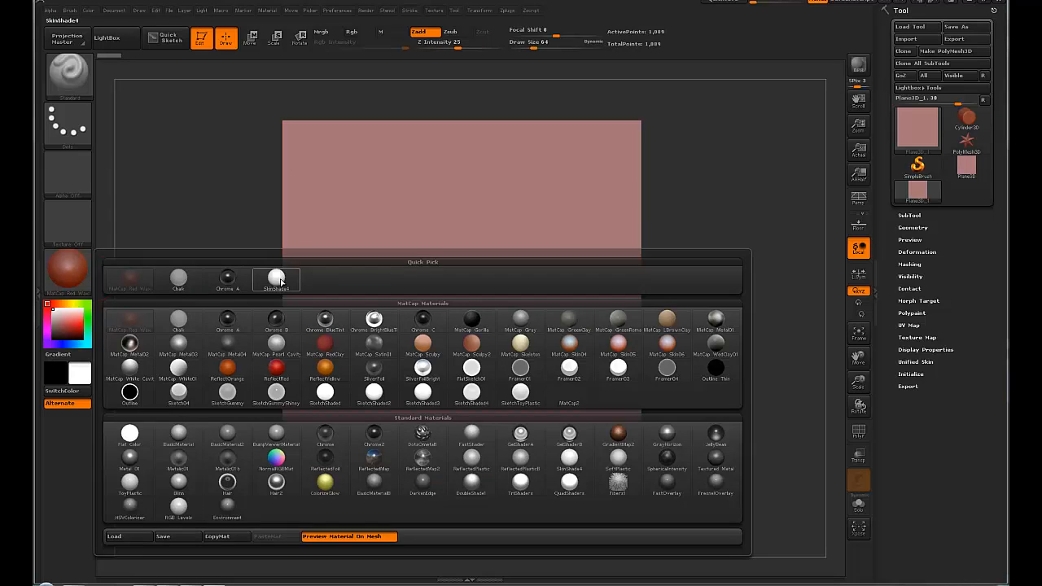
{"action": "left_click", "coordinate": [52, 324]}
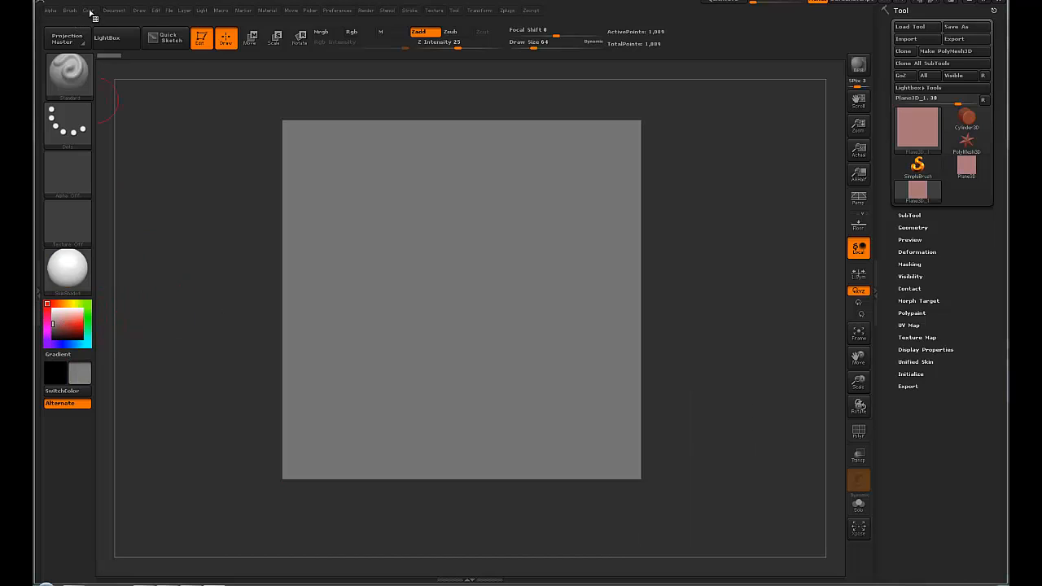
{"action": "left_click", "coordinate": [88, 10]}
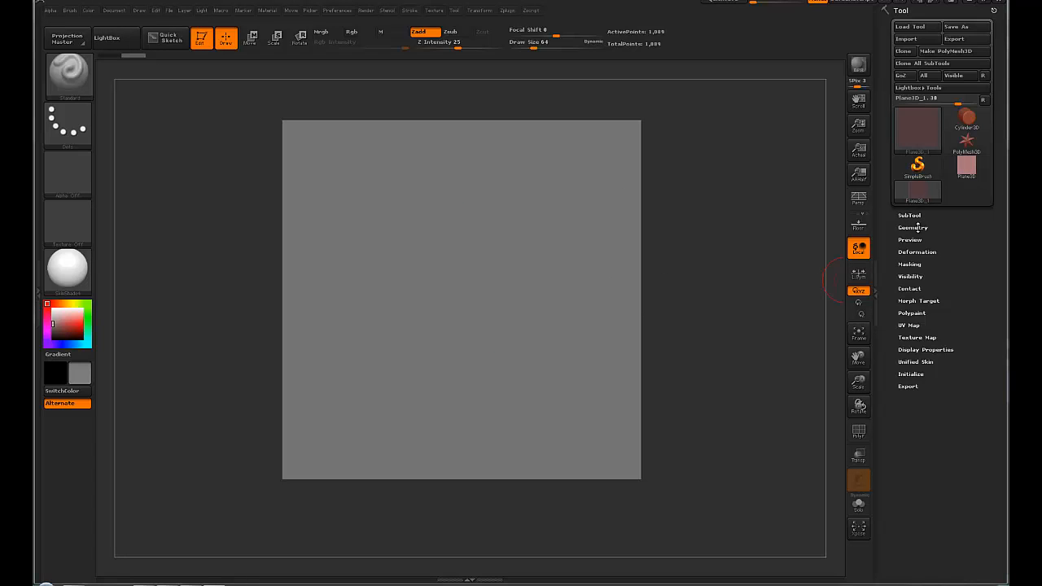
Step: Convert the plane into an editable PolyMesh3D
{"action": "left_click", "coordinate": [958, 52]}
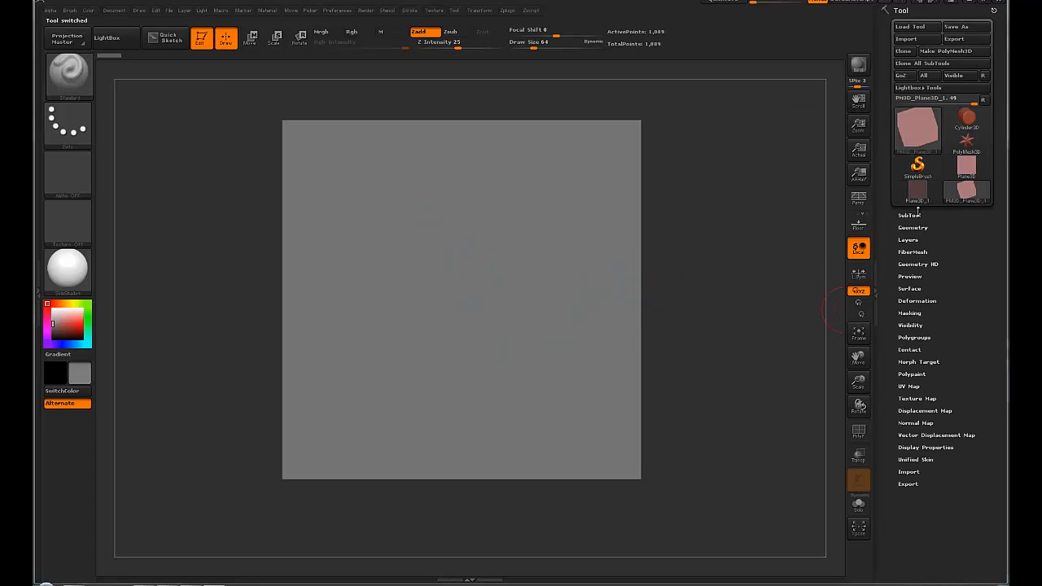
{"action": "left_click", "coordinate": [912, 228]}
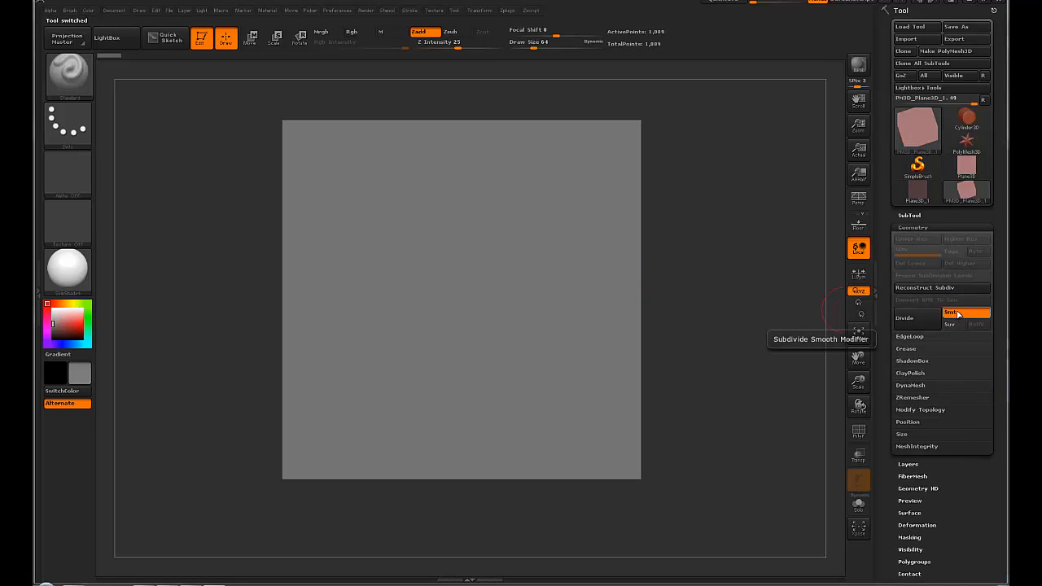
{"action": "left_click", "coordinate": [934, 227]}
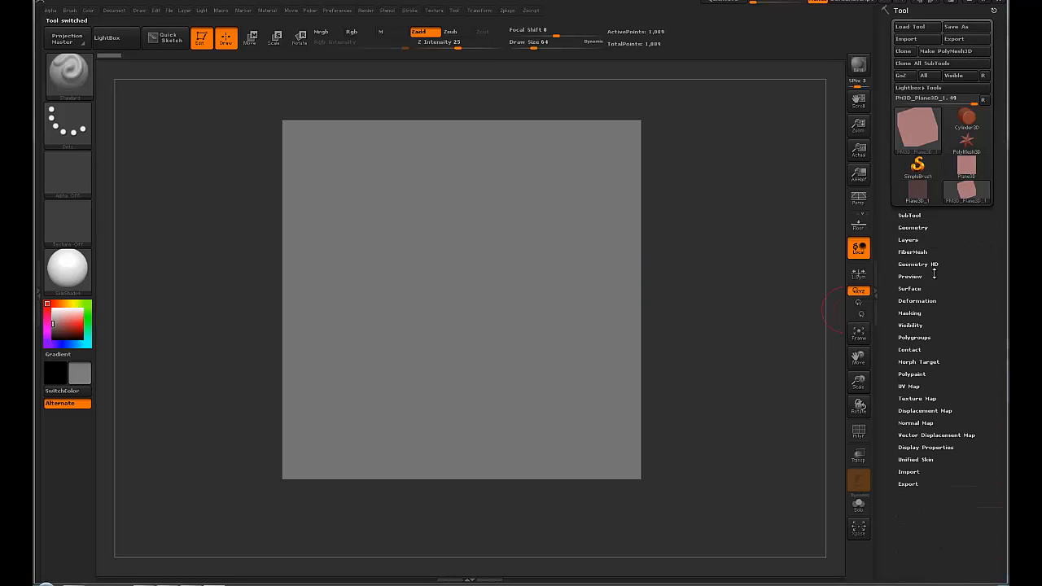
{"action": "left_click", "coordinate": [918, 226]}
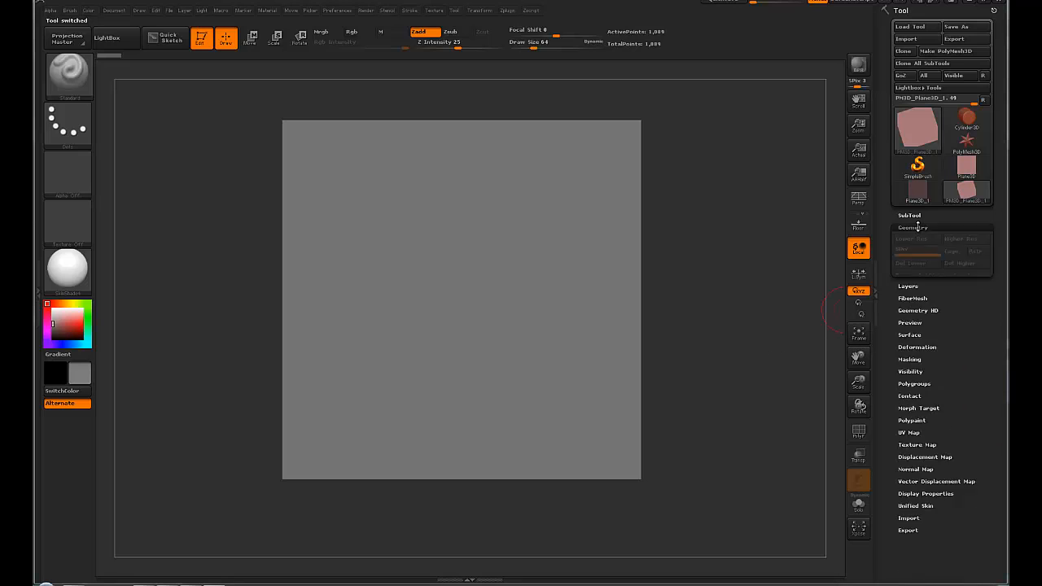
{"action": "left_click", "coordinate": [918, 228]}
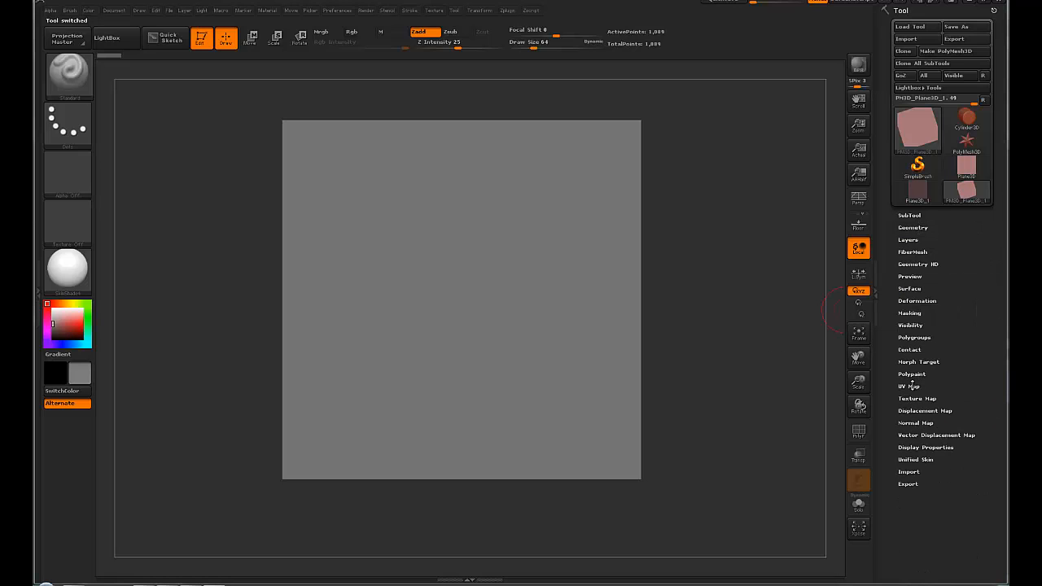
Step: Create planar UVs for the plane with a UV map size of 2048 and a map border of 0
{"action": "left_click", "coordinate": [911, 386]}
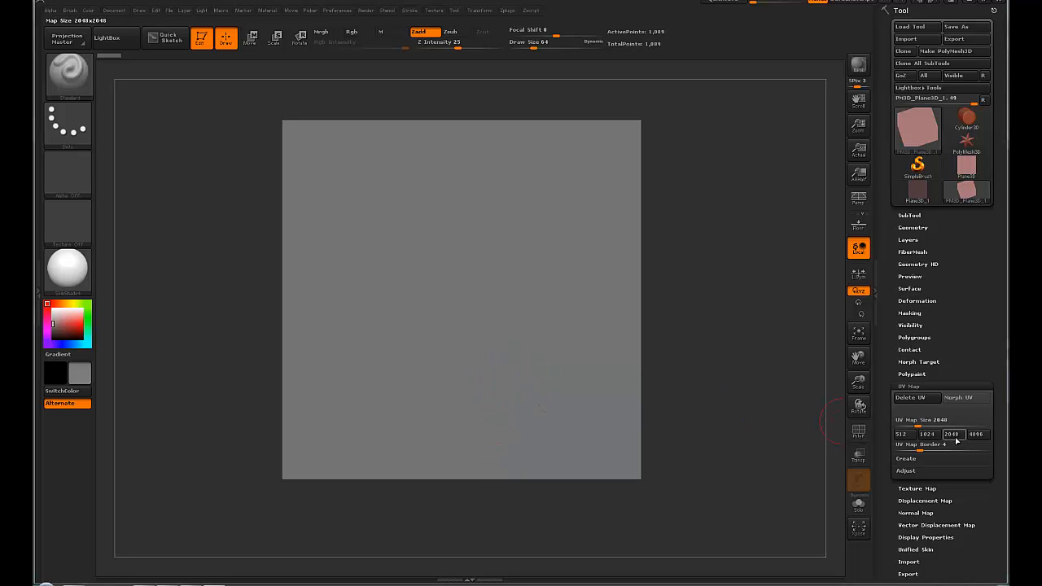
{"action": "left_click", "coordinate": [906, 458]}
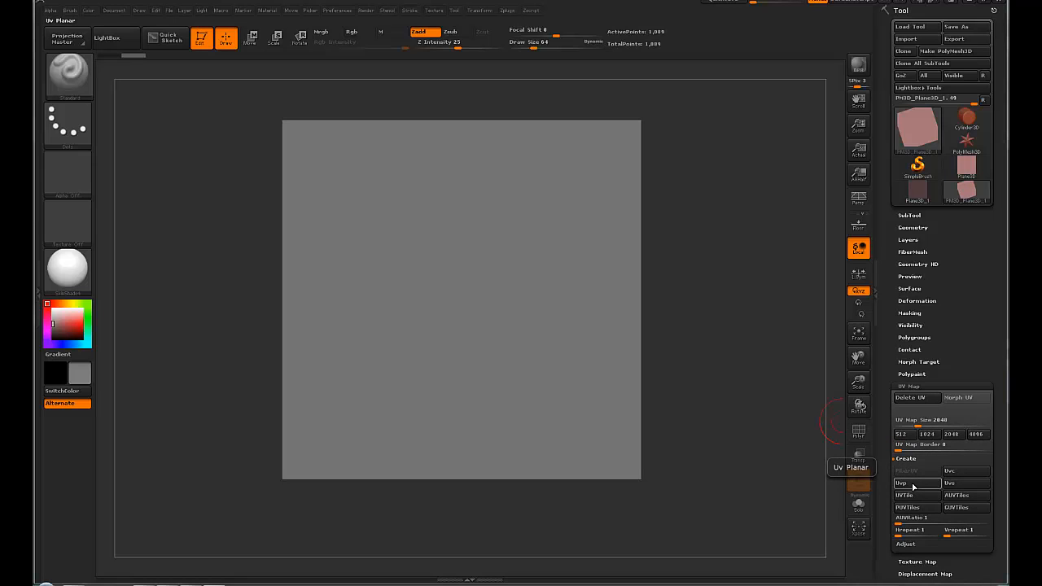
{"action": "left_click", "coordinate": [912, 486]}
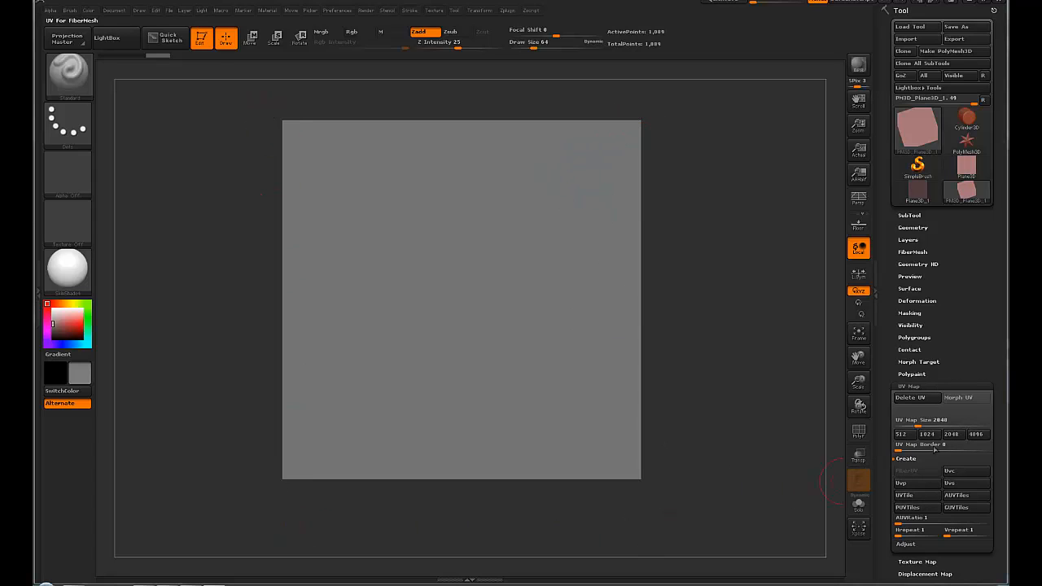
{"action": "left_click", "coordinate": [947, 386]}
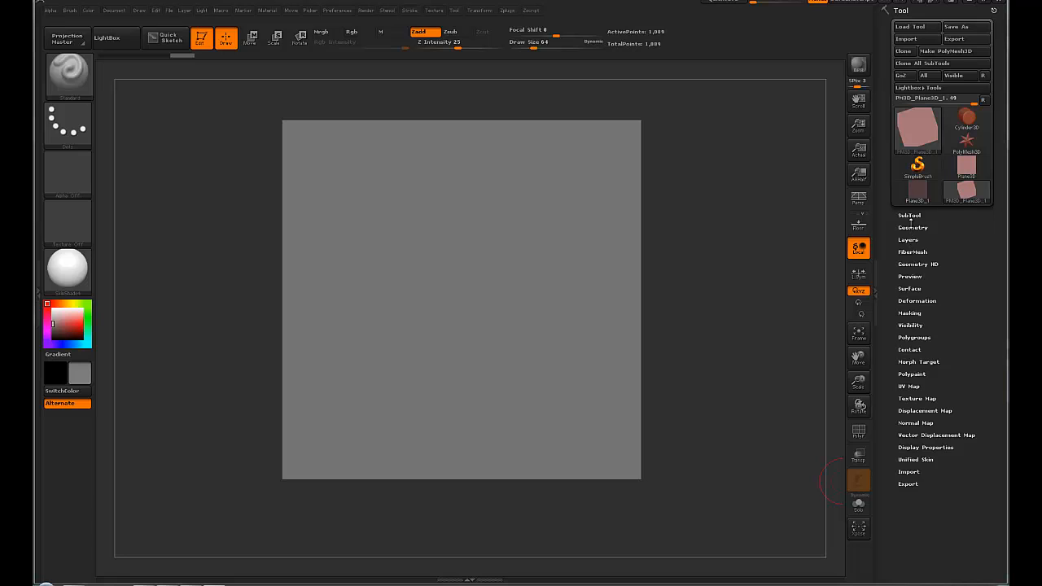
Step: Turn off subdivision smoothing (Smt) and divide the plane up to subdivision level 6
{"action": "left_click", "coordinate": [912, 227]}
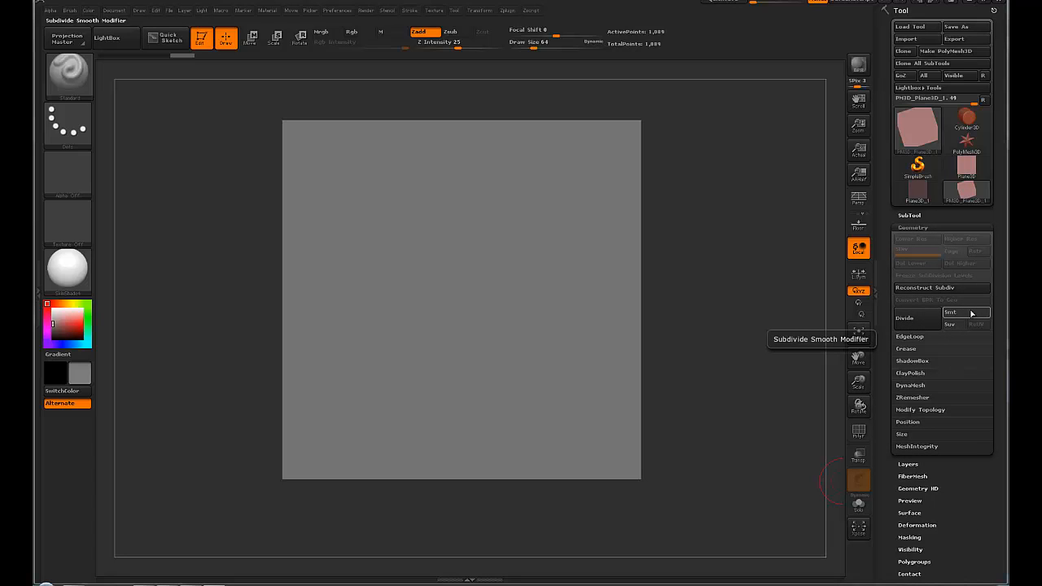
{"action": "left_click", "coordinate": [916, 319]}
{"action": "left_click", "coordinate": [916, 319]}
{"action": "left_click", "coordinate": [916, 319]}
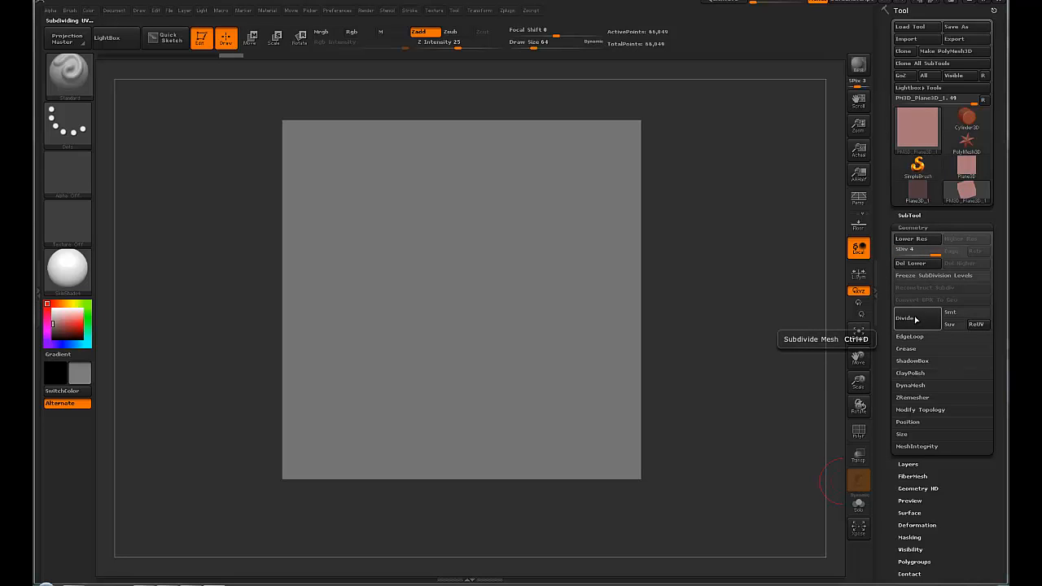
{"action": "left_click", "coordinate": [915, 319]}
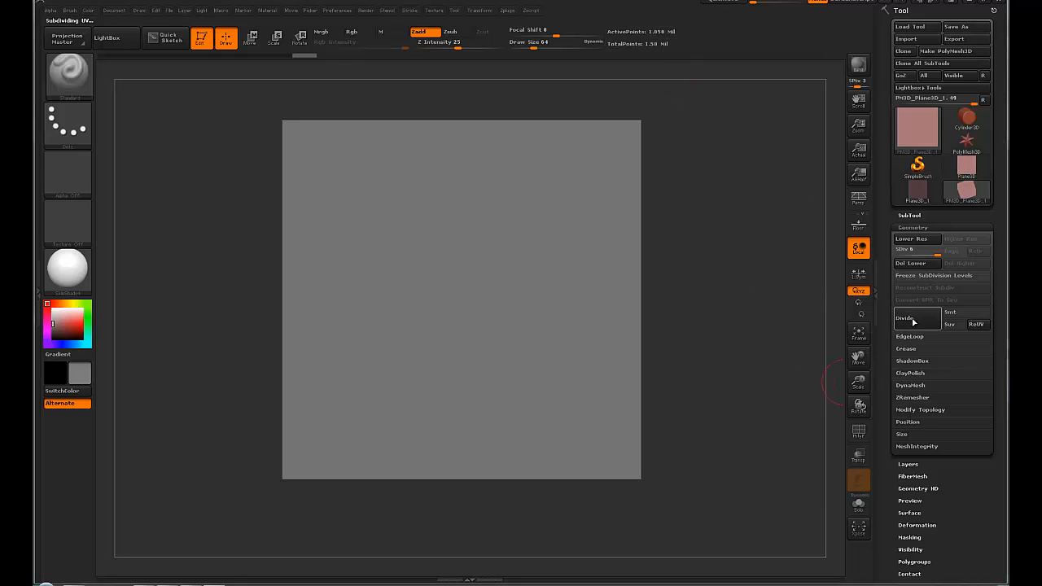
{"action": "left_click", "coordinate": [913, 227]}
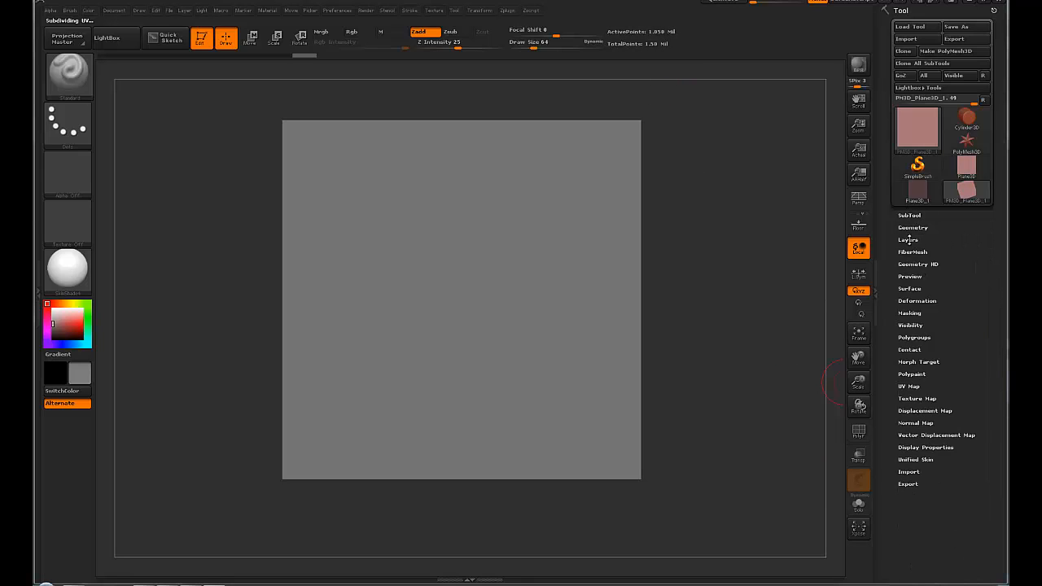
Step: Add a new sculpting layer to the plane
{"action": "left_click", "coordinate": [909, 239]}
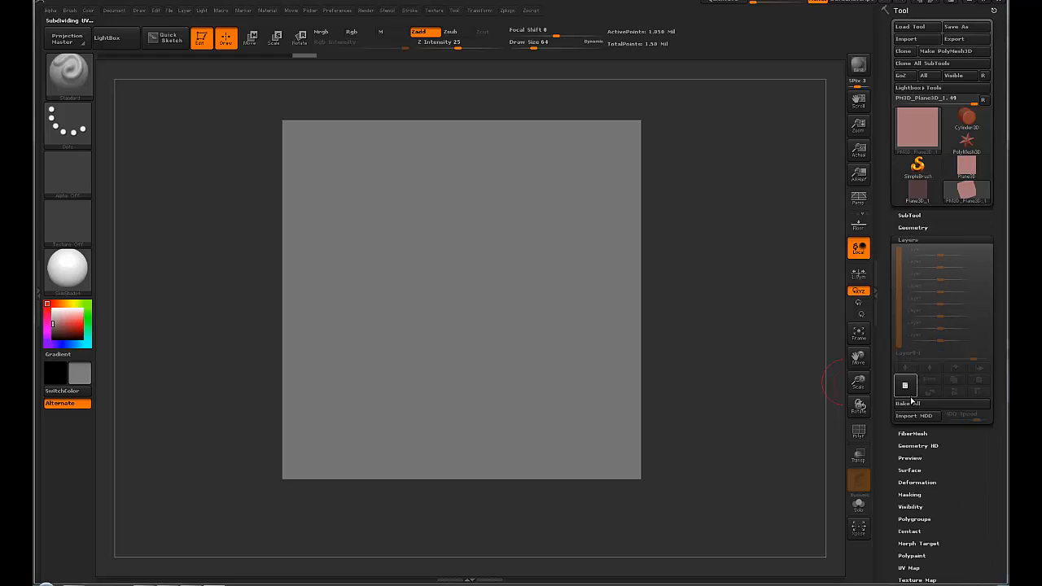
{"action": "left_click", "coordinate": [904, 385]}
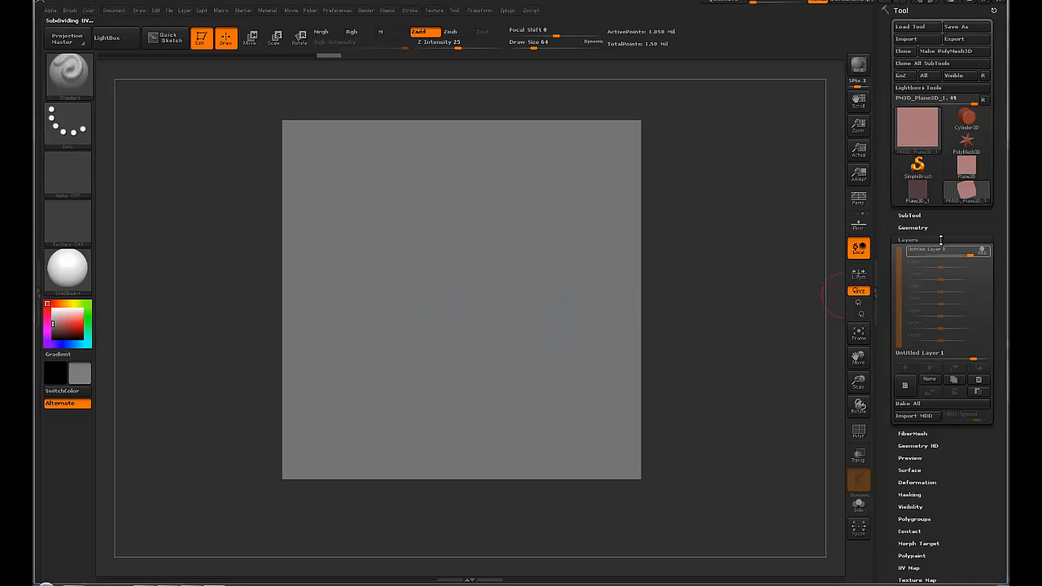
{"action": "left_click", "coordinate": [908, 240]}
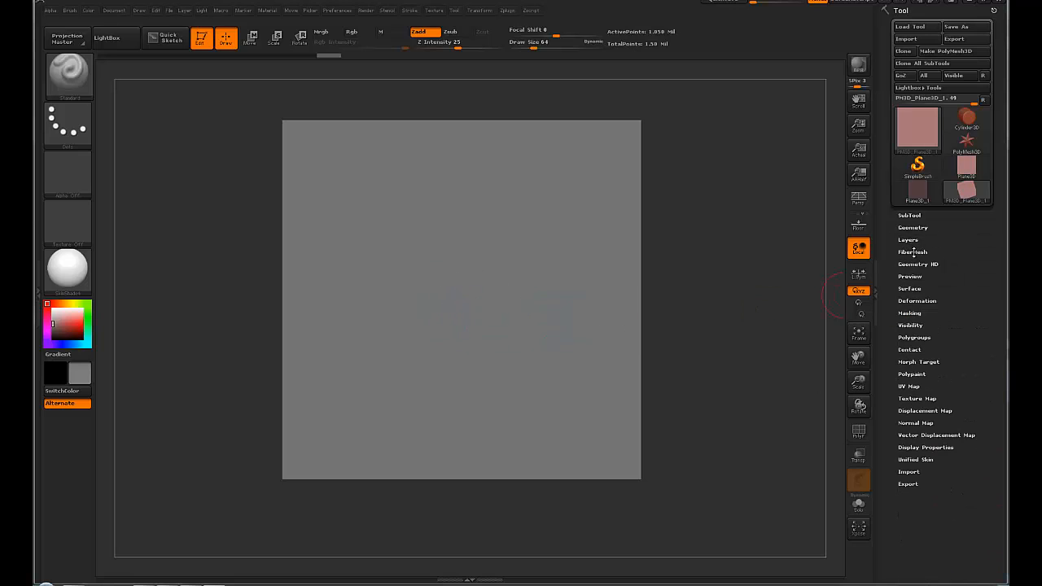
Step: Enable surface noise on the plane and load wood_base_tutorial_Diff.psd from the PUB Textures Wood_Base folder as the noise alpha
{"action": "left_click", "coordinate": [909, 288]}
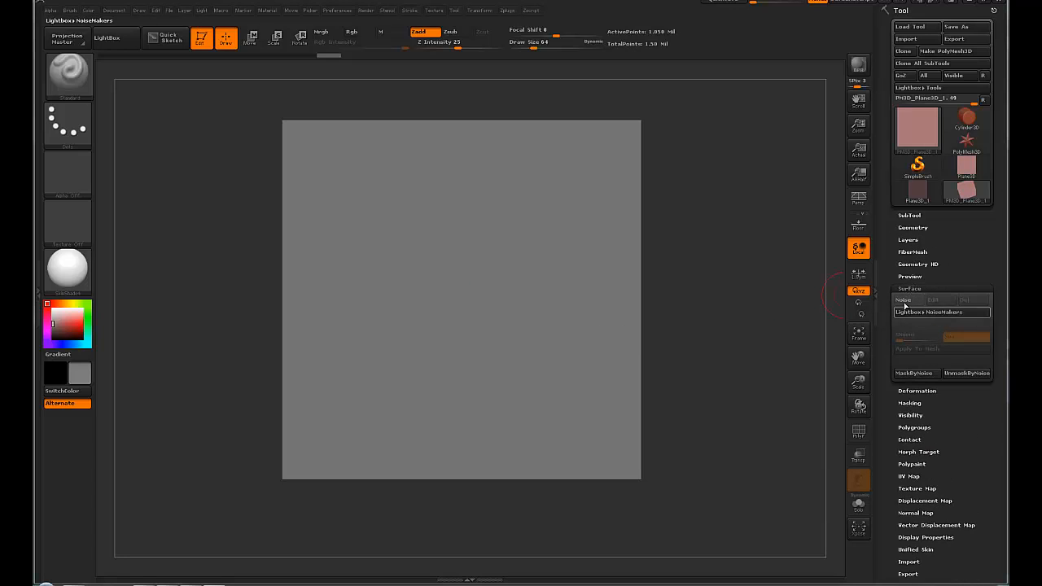
{"action": "left_click", "coordinate": [907, 301]}
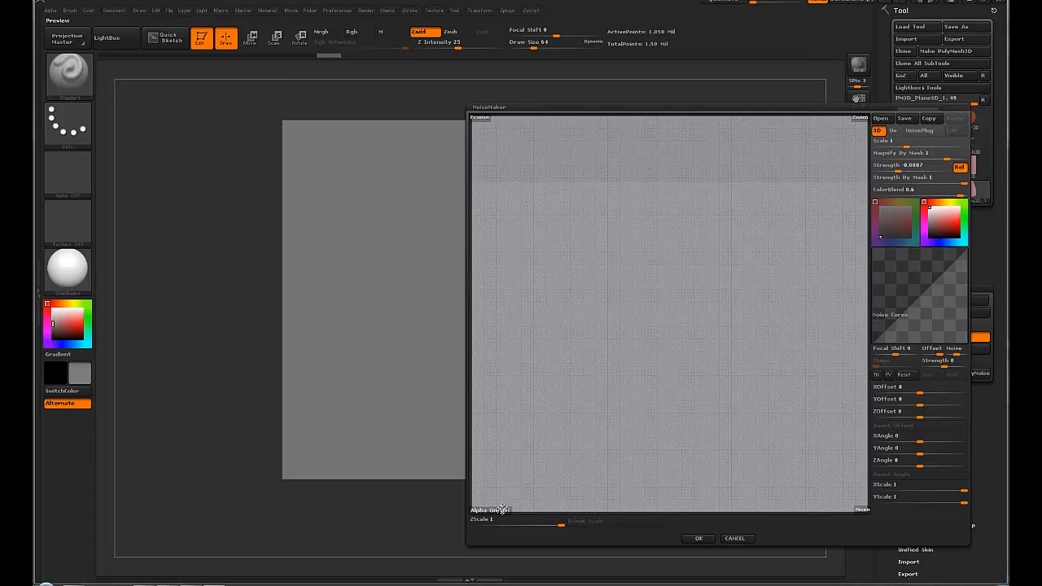
{"action": "left_click", "coordinate": [601, 260]}
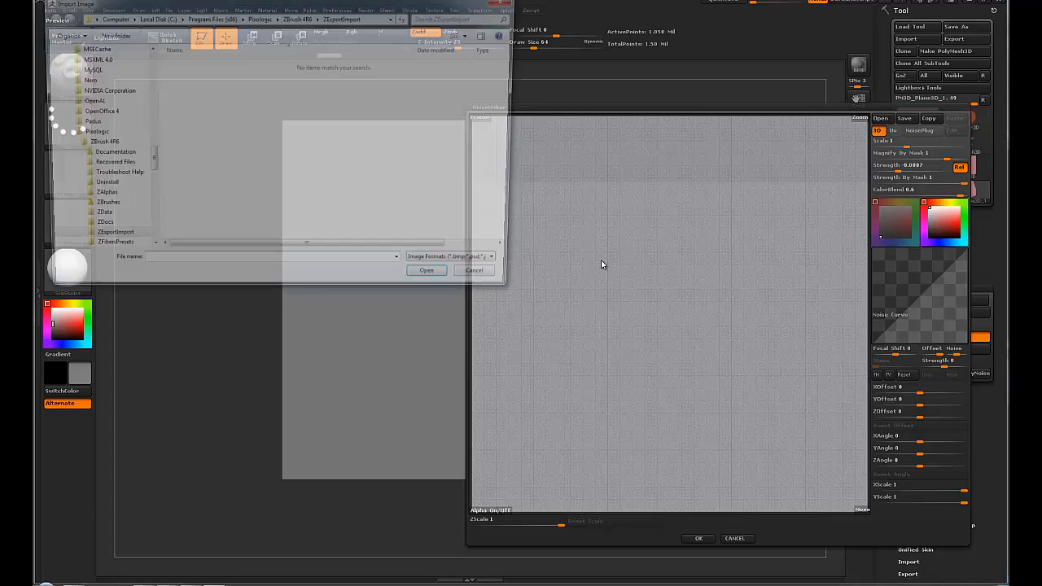
{"action": "left_click_drag", "start_coordinate": [149, 162], "coordinate": [144, 26]}
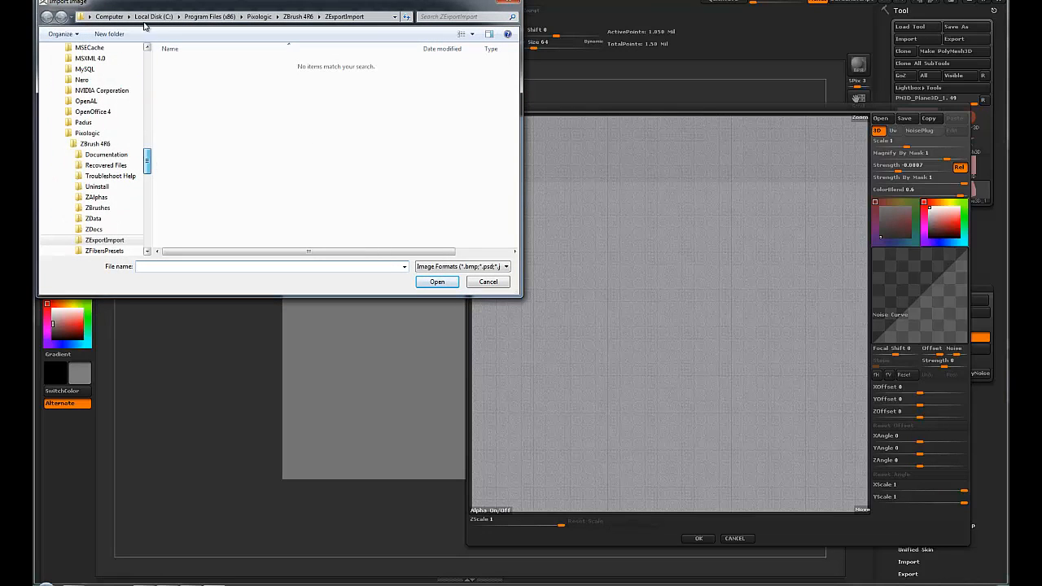
{"action": "left_click_drag", "start_coordinate": [148, 160], "coordinate": [147, 55]}
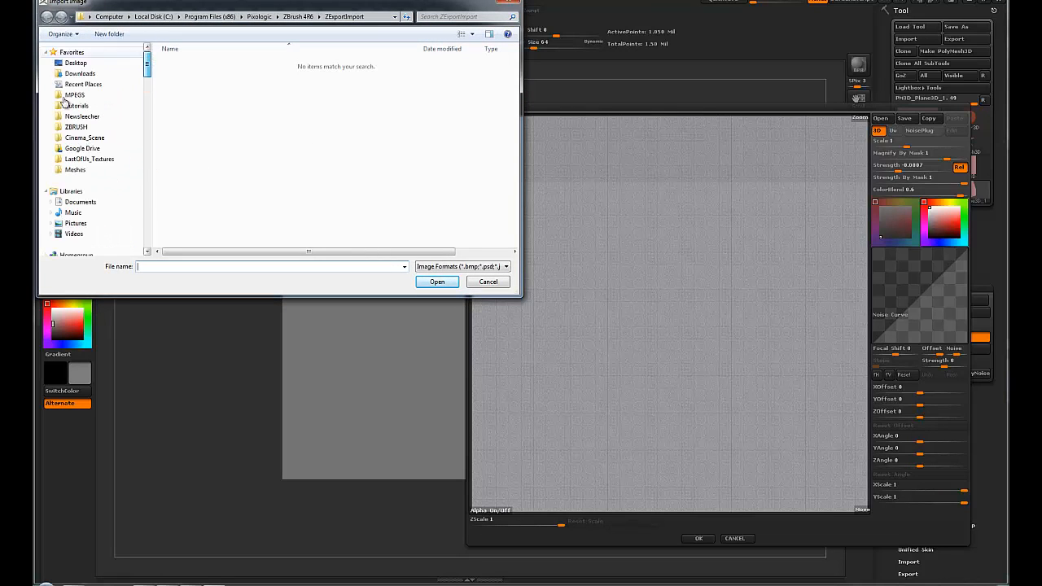
{"action": "left_click", "coordinate": [85, 137]}
{"action": "double_click", "coordinate": [182, 84]}
{"action": "double_click", "coordinate": [184, 64]}
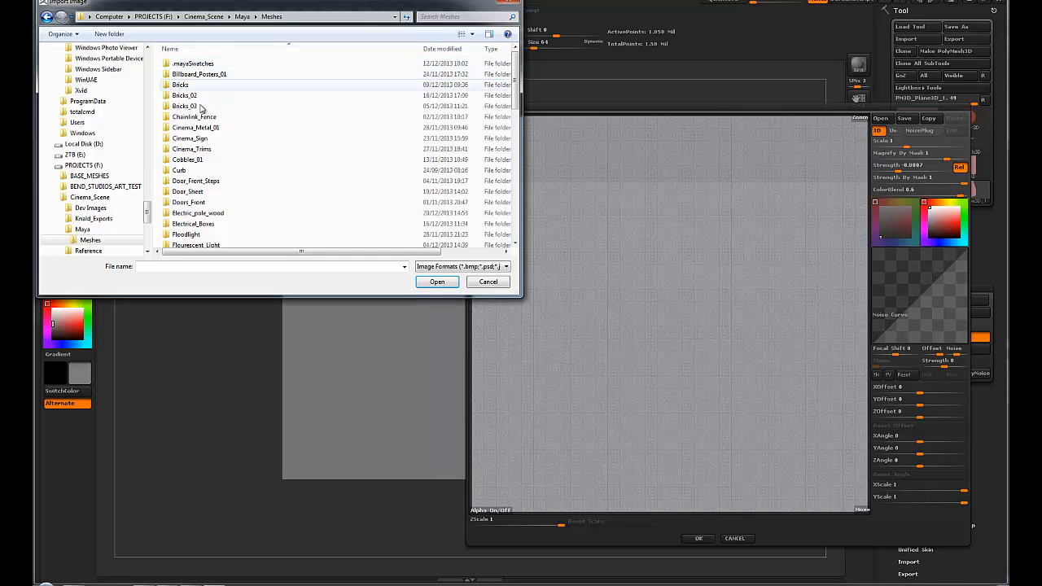
{"action": "scroll", "coordinate": [196, 198], "scroll_direction": "down", "scroll_amount": 5}
{"action": "double_click", "coordinate": [195, 197]}
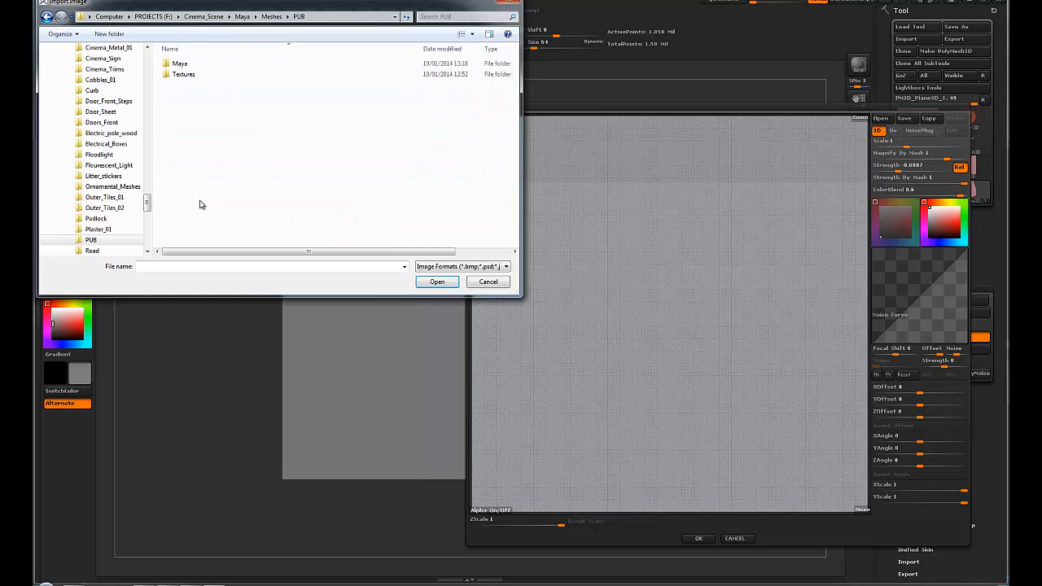
{"action": "double_click", "coordinate": [226, 73]}
{"action": "double_click", "coordinate": [194, 65]}
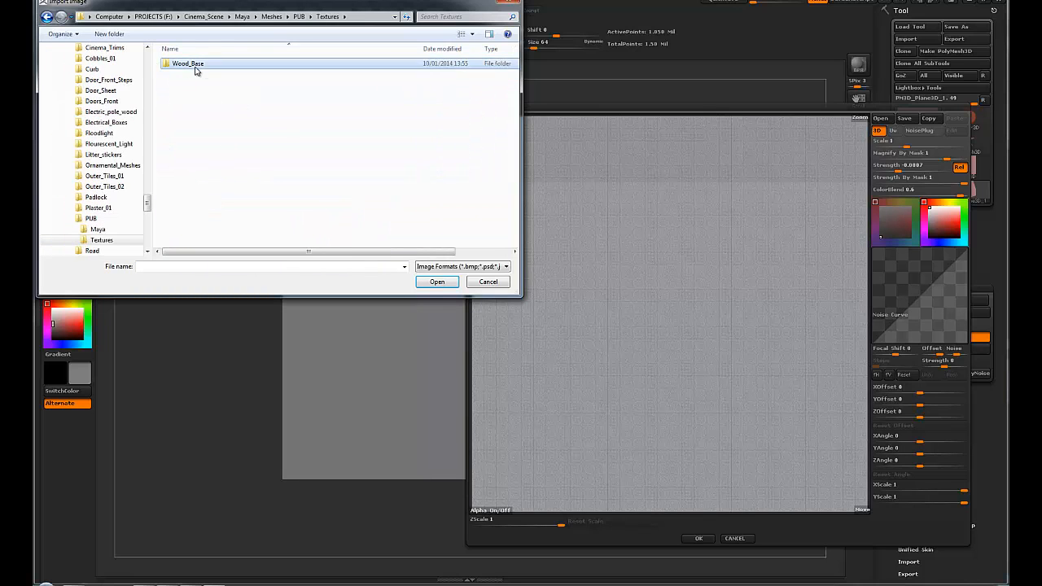
{"action": "left_click", "coordinate": [206, 87]}
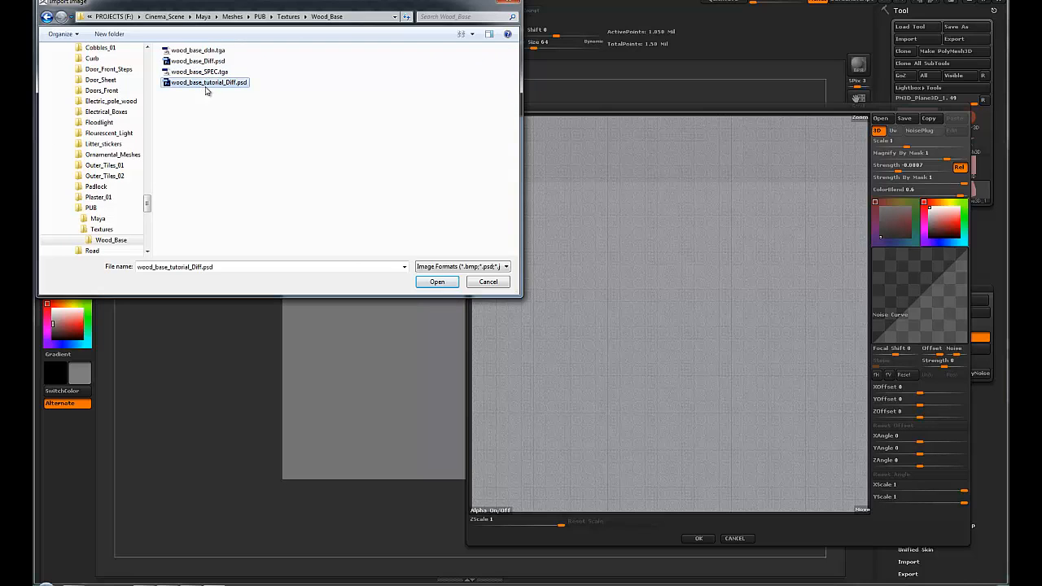
{"action": "left_click", "coordinate": [436, 283]}
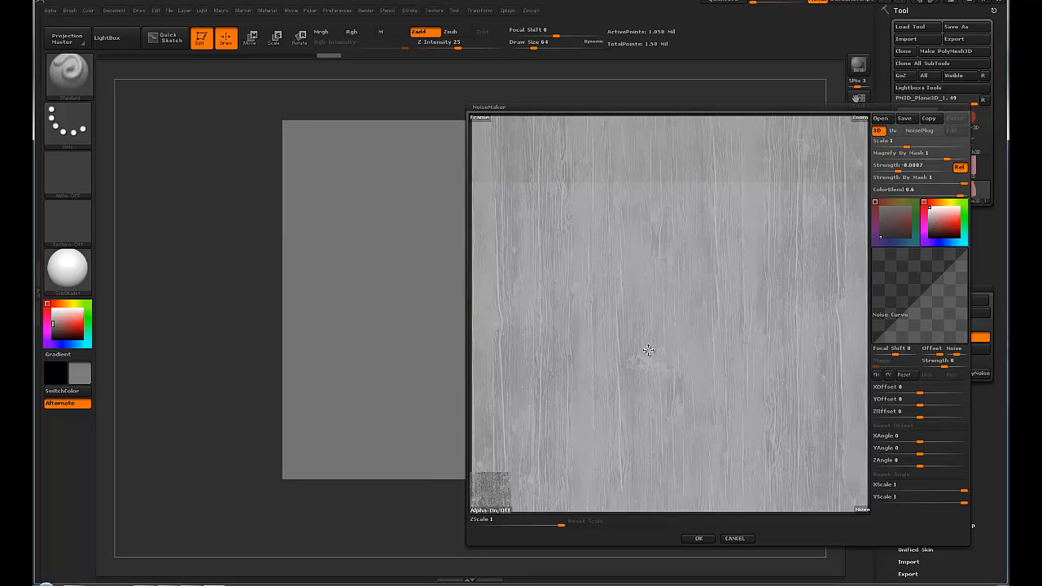
Step: Set the wood noise to UV mapping, give it a stronger negative strength and accept it
{"action": "left_click", "coordinate": [895, 134]}
{"action": "left_click", "coordinate": [897, 166]}
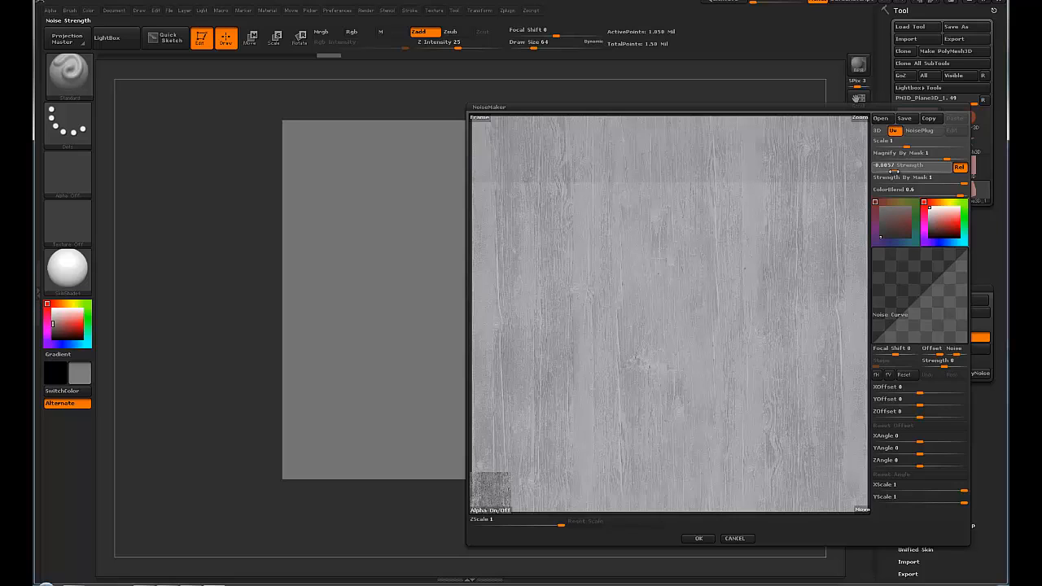
{"action": "left_click_drag", "start_coordinate": [892, 171], "coordinate": [887, 171]}
{"action": "left_click", "coordinate": [698, 539]}
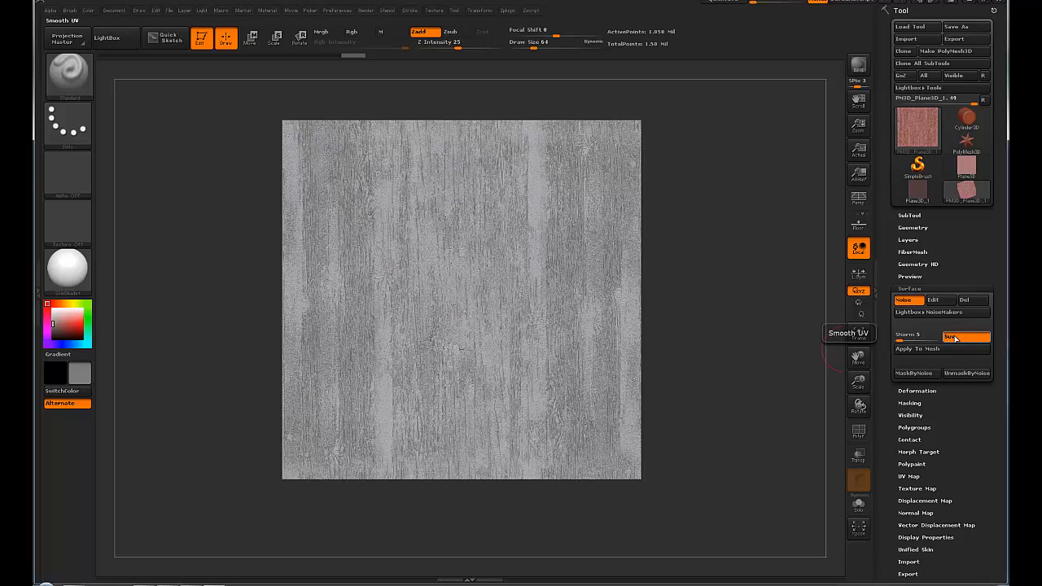
Step: Apply the wood noise to the mesh with Smooth UV off and SNorm at its minimum
{"action": "left_click", "coordinate": [954, 339]}
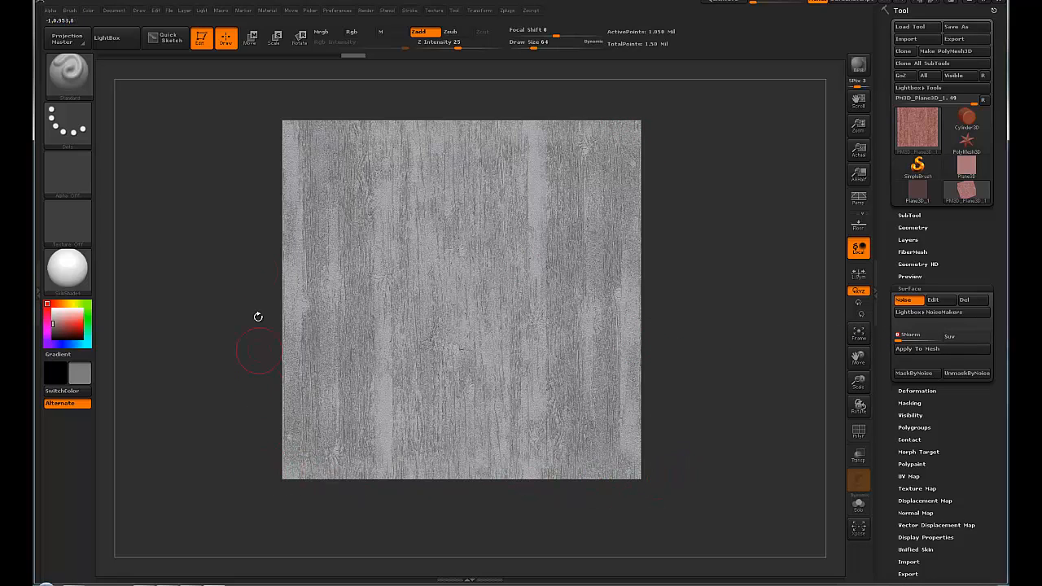
{"action": "left_click", "coordinate": [950, 352]}
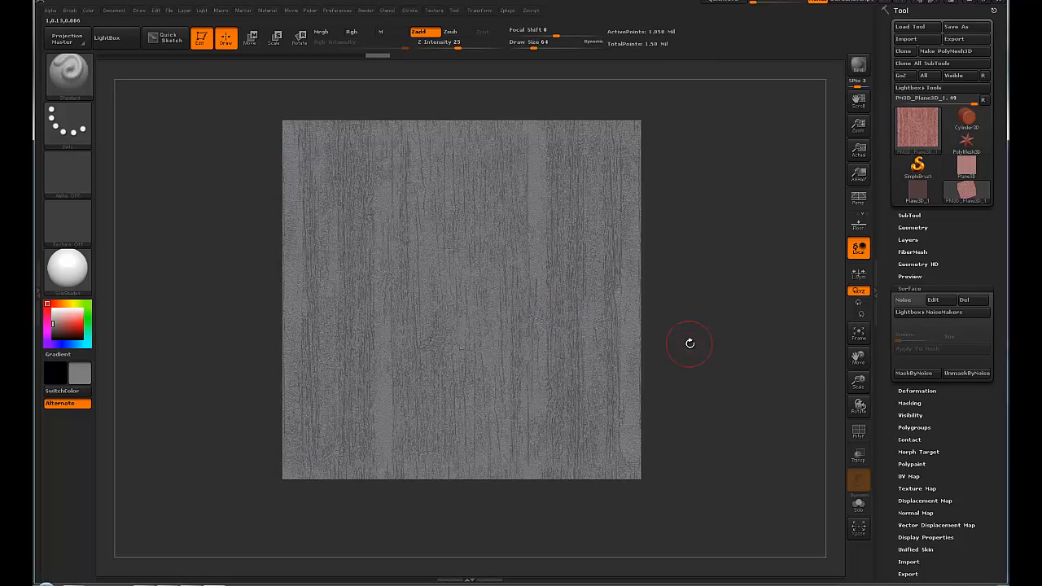
Step: Examine the wood grain relief on the plane at several zoom levels and from an angle
{"action": "left_click_drag", "start_coordinate": [858, 125], "coordinate": [842, 46]}
{"action": "key", "text": "f"}
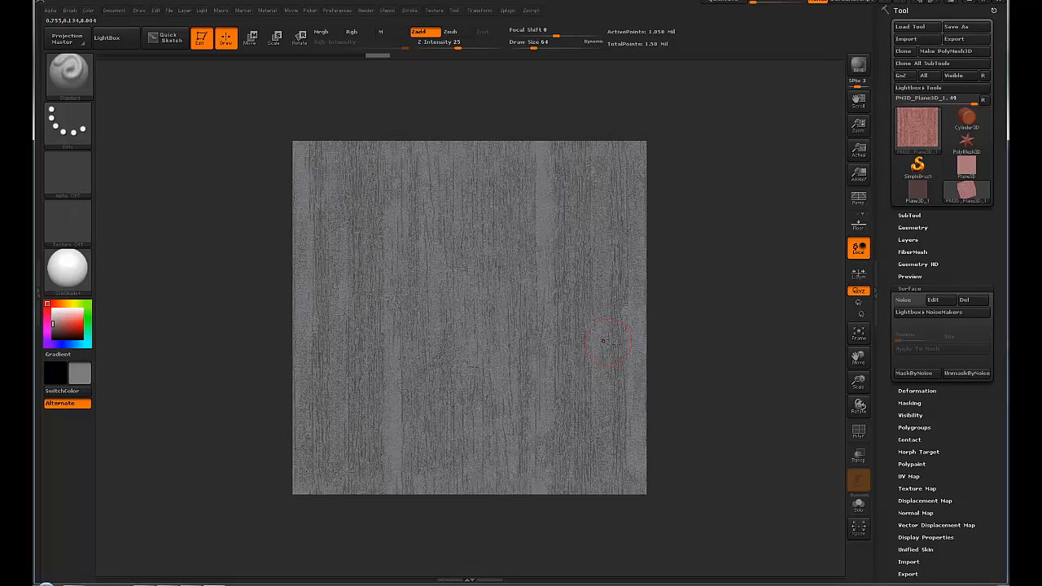
{"action": "left_click", "coordinate": [858, 152]}
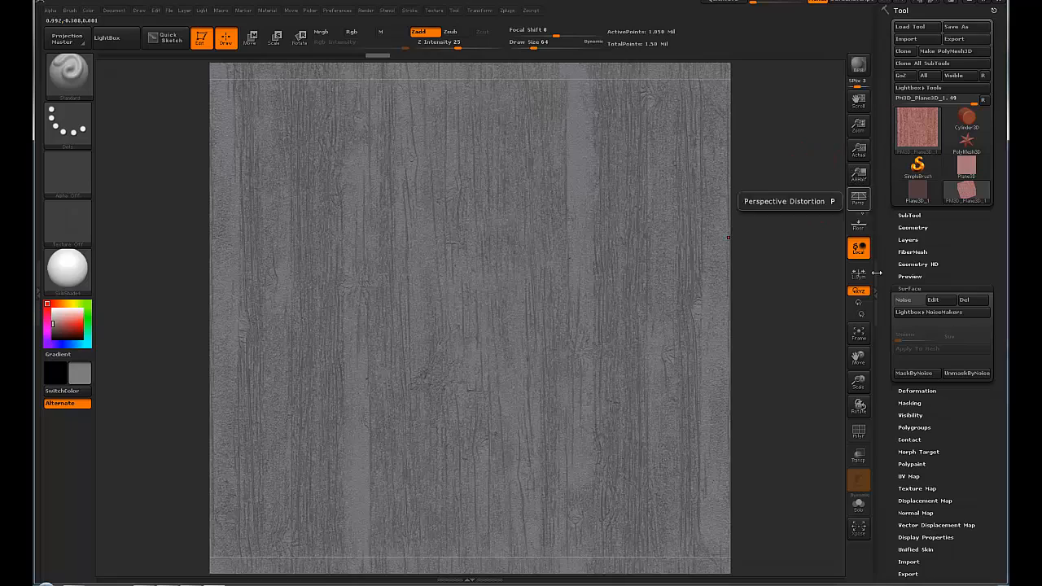
{"action": "left_click_drag", "start_coordinate": [772, 328], "coordinate": [525, 491]}
{"action": "left_click_drag", "start_coordinate": [763, 336], "coordinate": [702, 308]}
{"action": "key", "text": "f"}
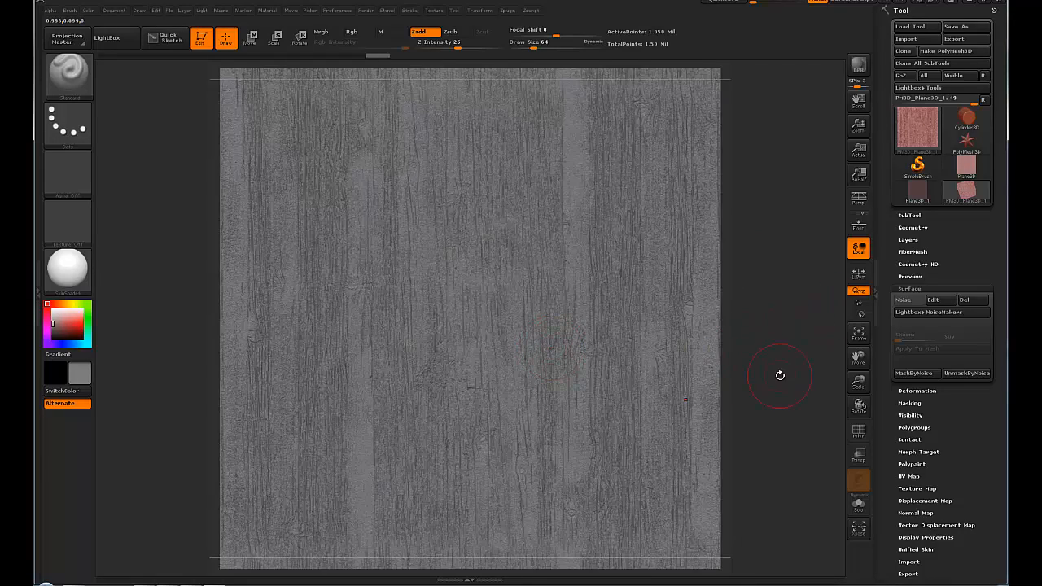
{"action": "left_click_drag", "start_coordinate": [858, 124], "coordinate": [629, 131]}
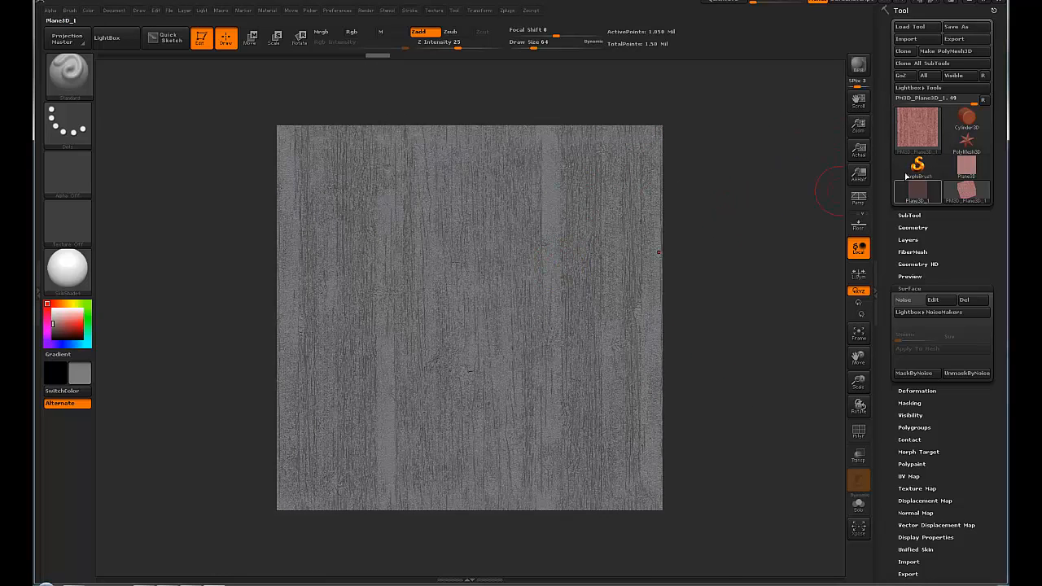
{"action": "left_click", "coordinate": [858, 173]}
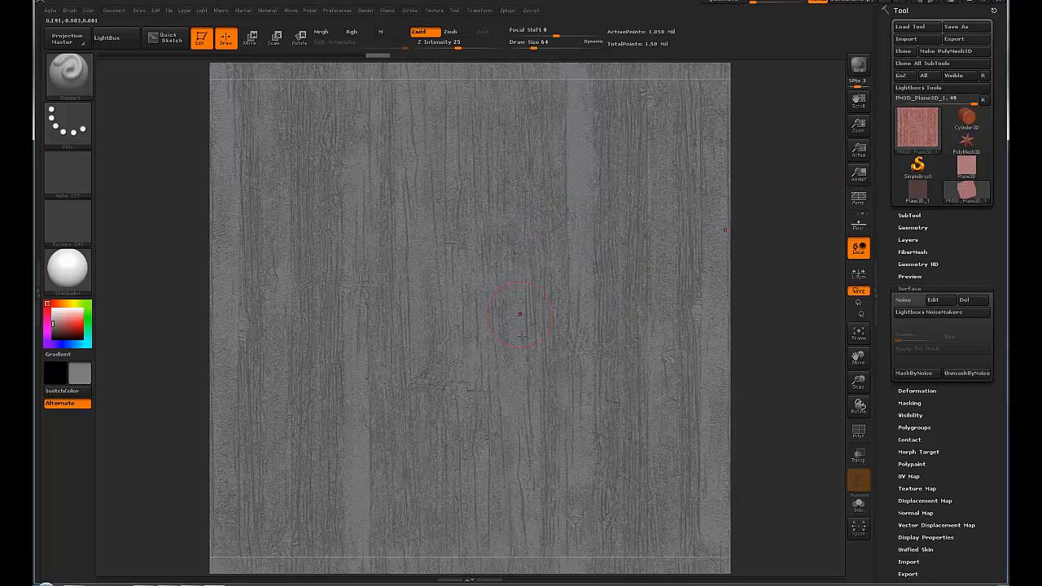
Step: Stop recording on the plane's noise layer and reduce the layer intensity to 0.5714
{"action": "left_click", "coordinate": [910, 239]}
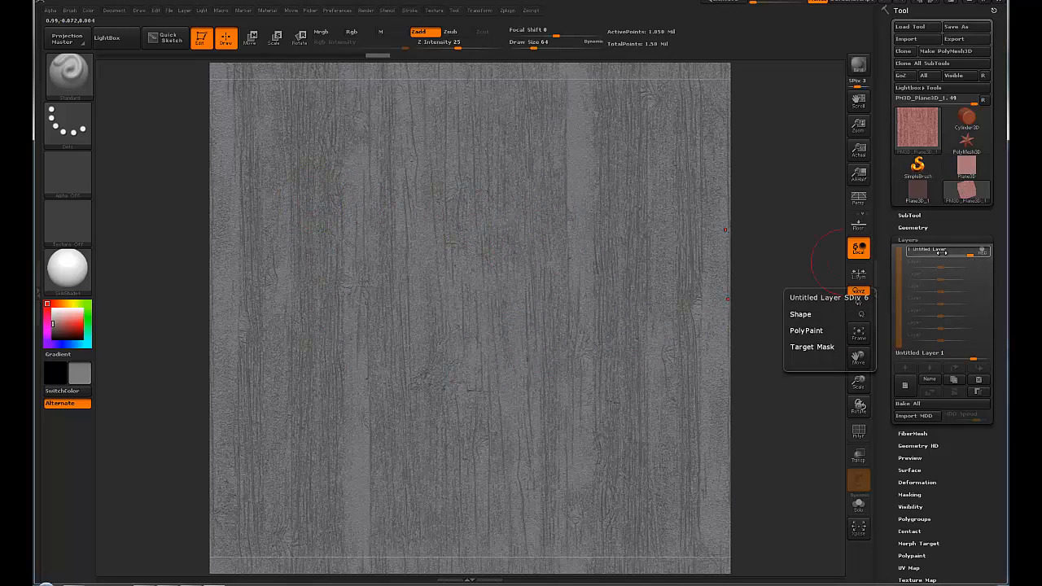
{"action": "left_click", "coordinate": [940, 252]}
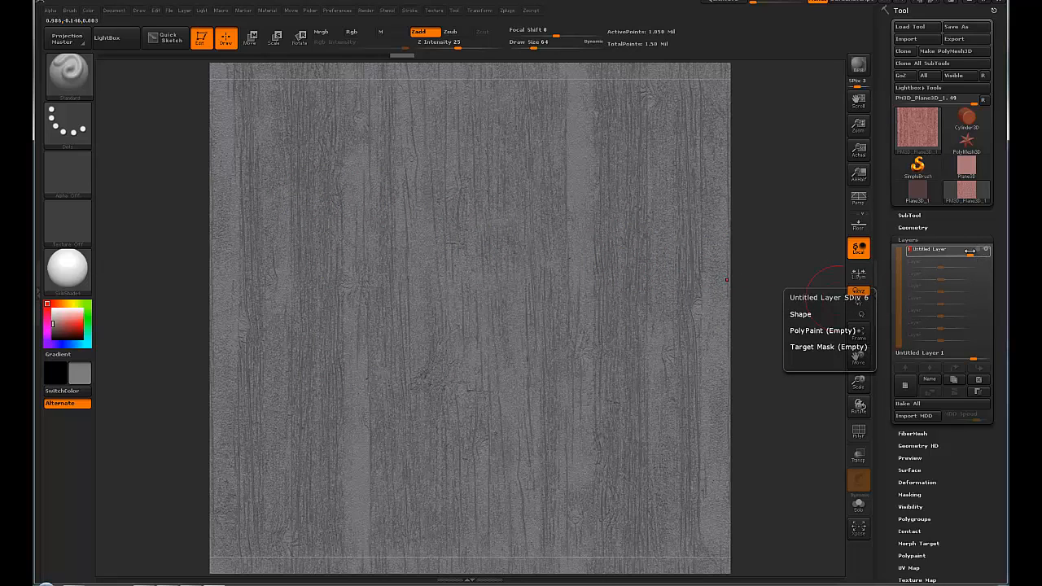
{"action": "left_click_drag", "start_coordinate": [970, 254], "coordinate": [951, 254]}
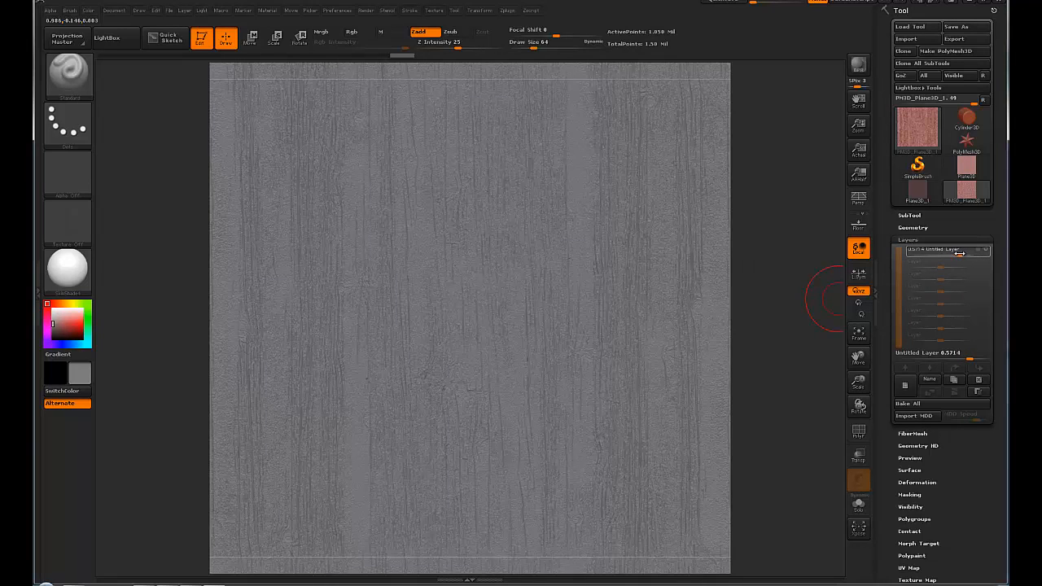
Step: Assign the NormalRGBMat material to the wood plane
{"action": "left_click", "coordinate": [68, 269]}
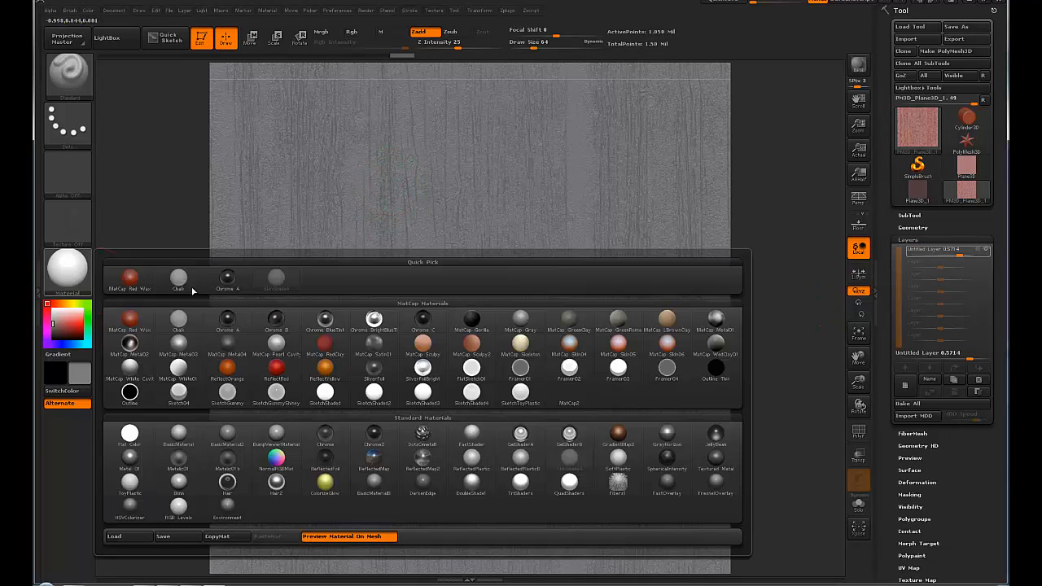
{"action": "left_click", "coordinate": [276, 458]}
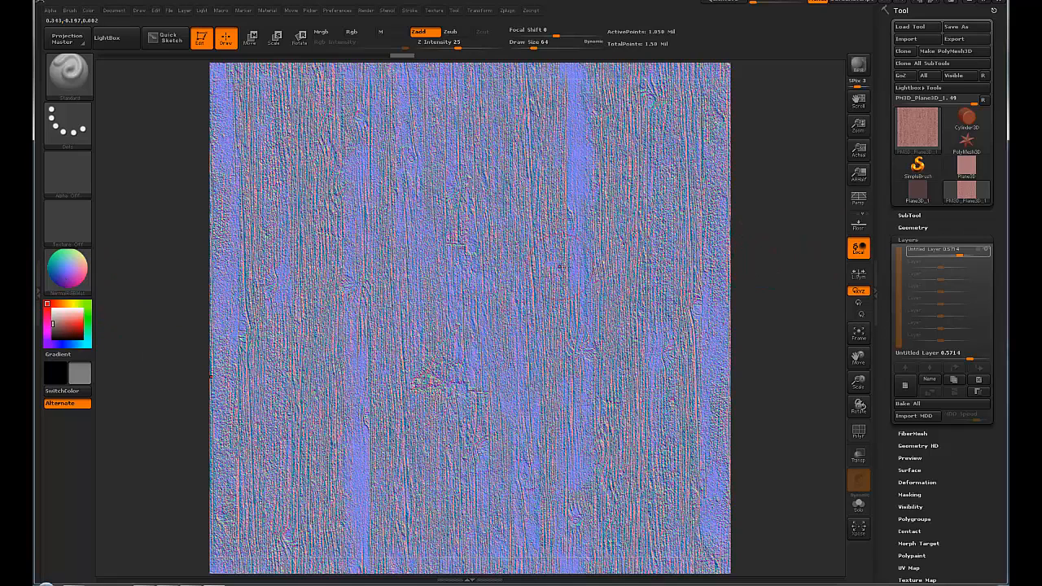
Step: Lower the noise layer's intensity to 0.2857 and bake all layers into the mesh
{"action": "left_click_drag", "start_coordinate": [971, 253], "coordinate": [949, 259]}
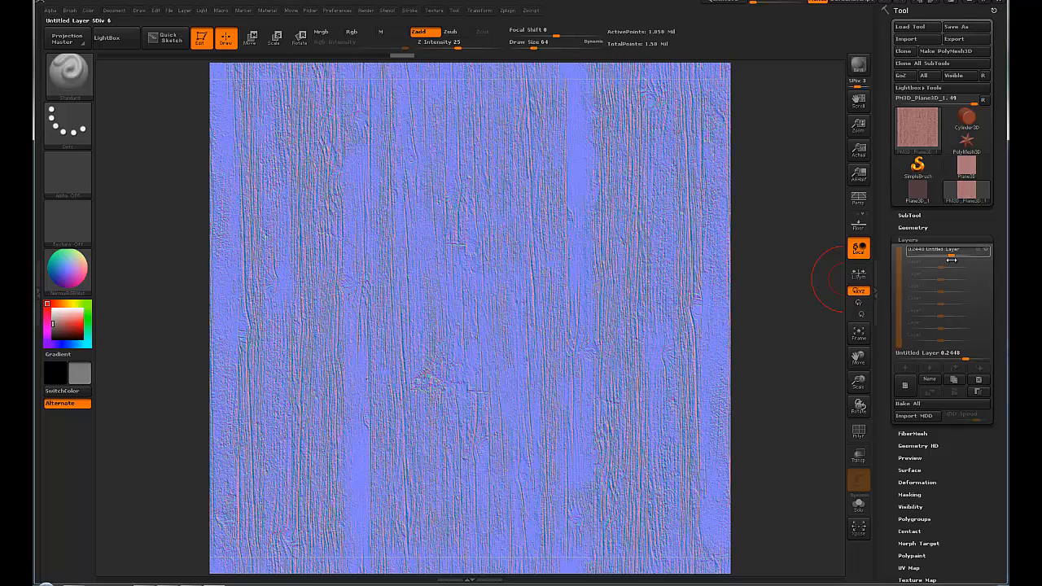
{"action": "left_click_drag", "start_coordinate": [951, 259], "coordinate": [953, 259]}
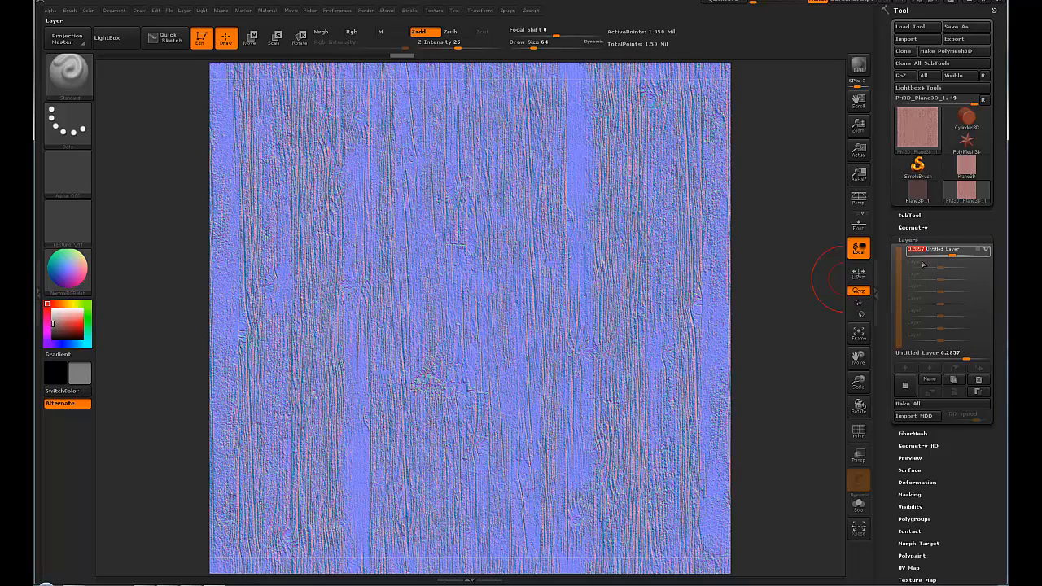
{"action": "left_click", "coordinate": [920, 405]}
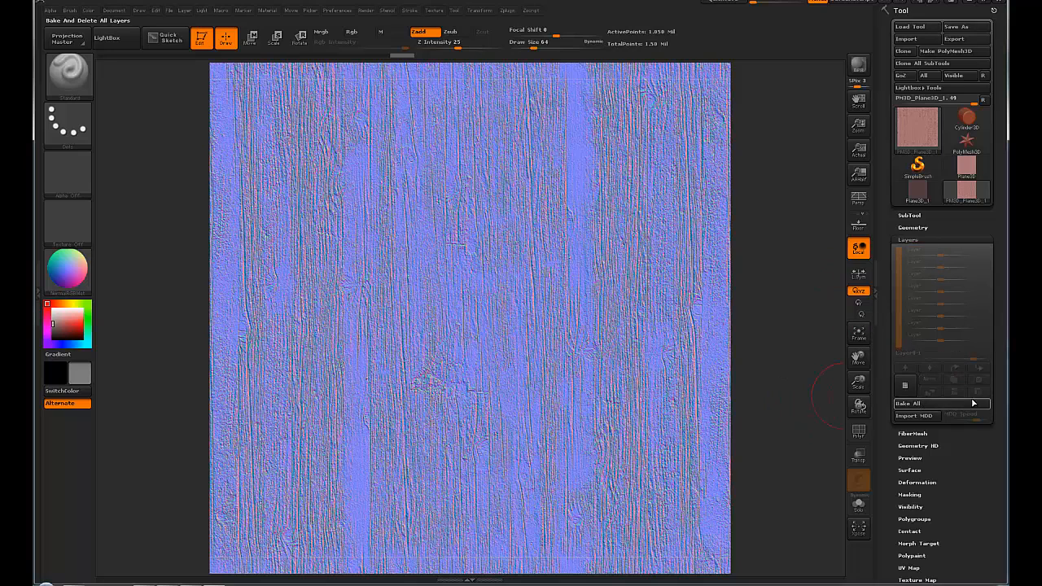
Step: Dock the Render palette beside the canvas, set the render Details to 3 and turn Shadows off
{"action": "left_click", "coordinate": [38, 264]}
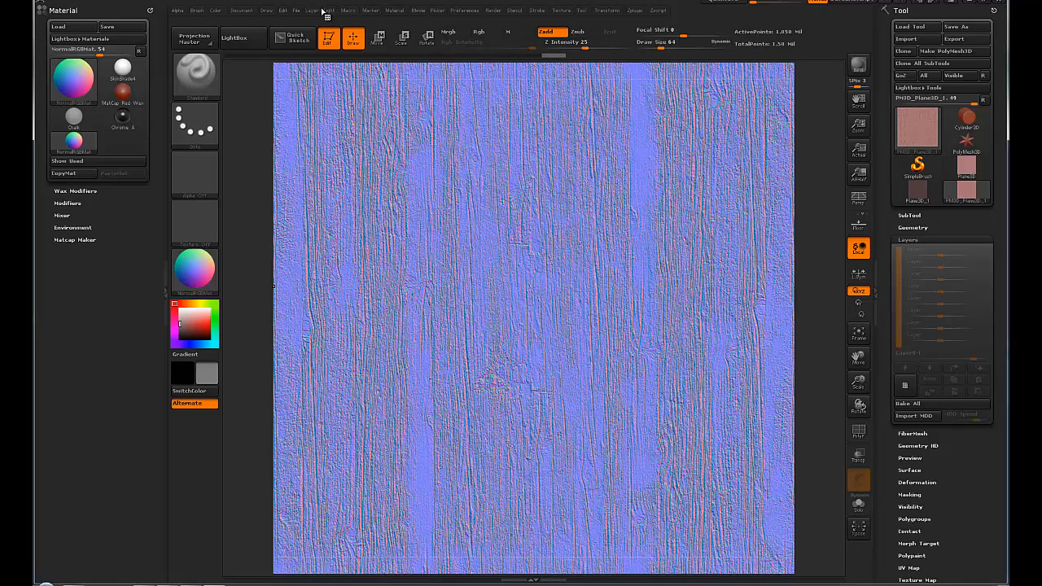
{"action": "left_click", "coordinate": [493, 10]}
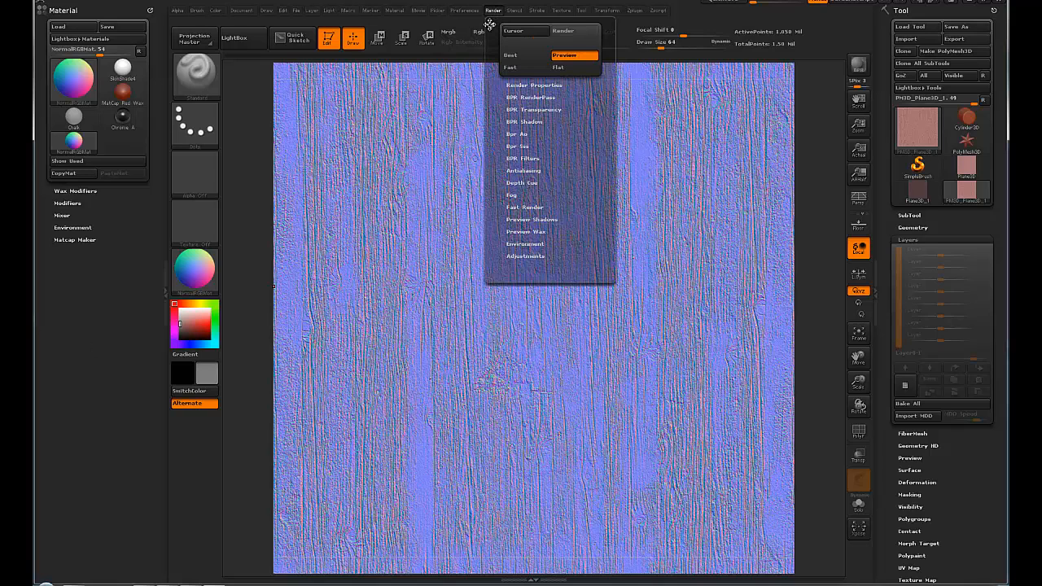
{"action": "left_click_drag", "start_coordinate": [489, 24], "coordinate": [130, 300]}
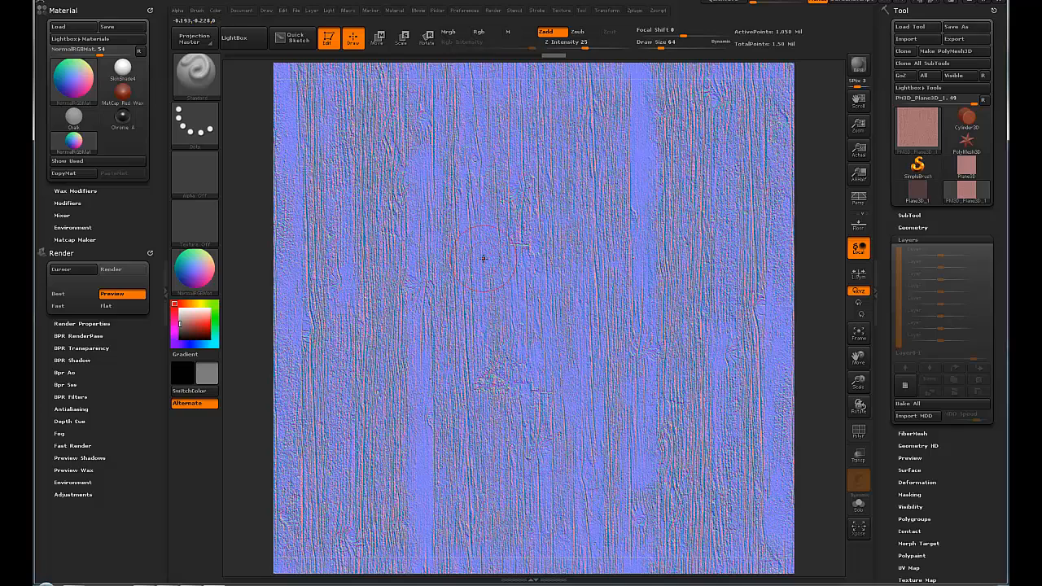
{"action": "left_click", "coordinate": [95, 323]}
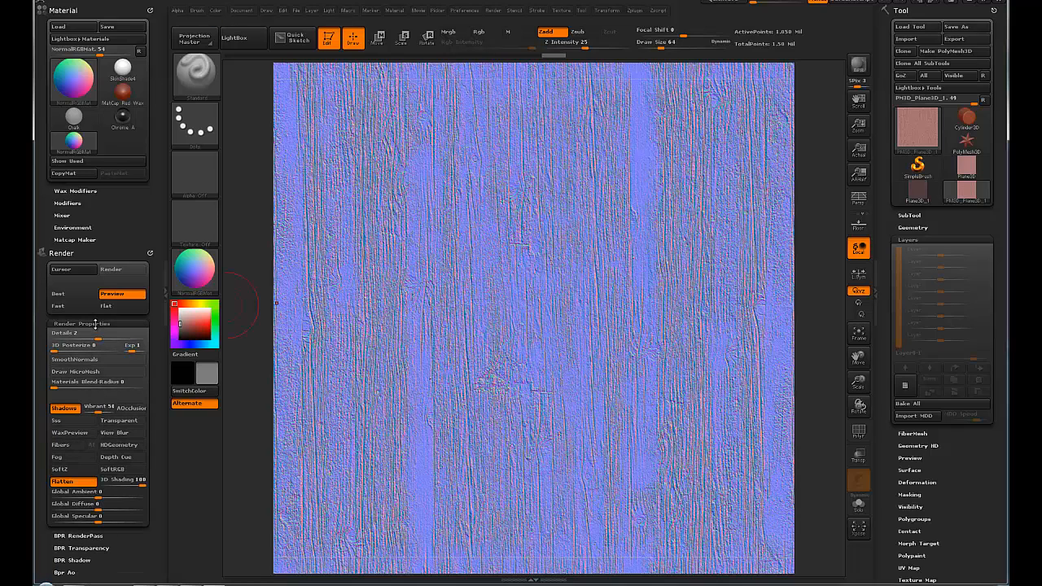
{"action": "left_click_drag", "start_coordinate": [94, 334], "coordinate": [143, 336]}
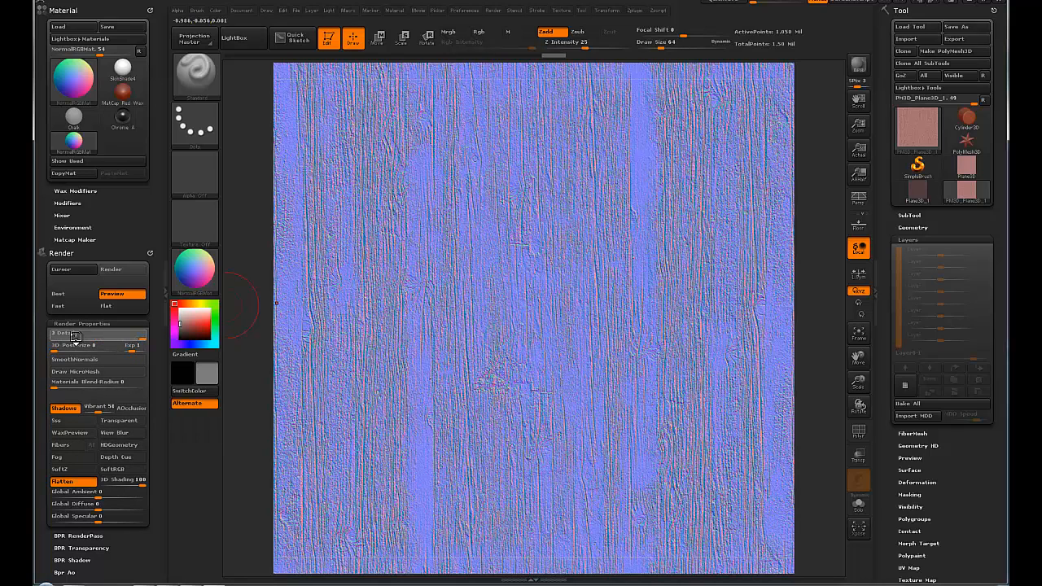
{"action": "left_click", "coordinate": [64, 408]}
Step: Set the antialiasing Super Sample to 4 and render the plane with the Best renderer
{"action": "scroll", "coordinate": [97, 374], "scroll_direction": "down", "scroll_amount": 4}
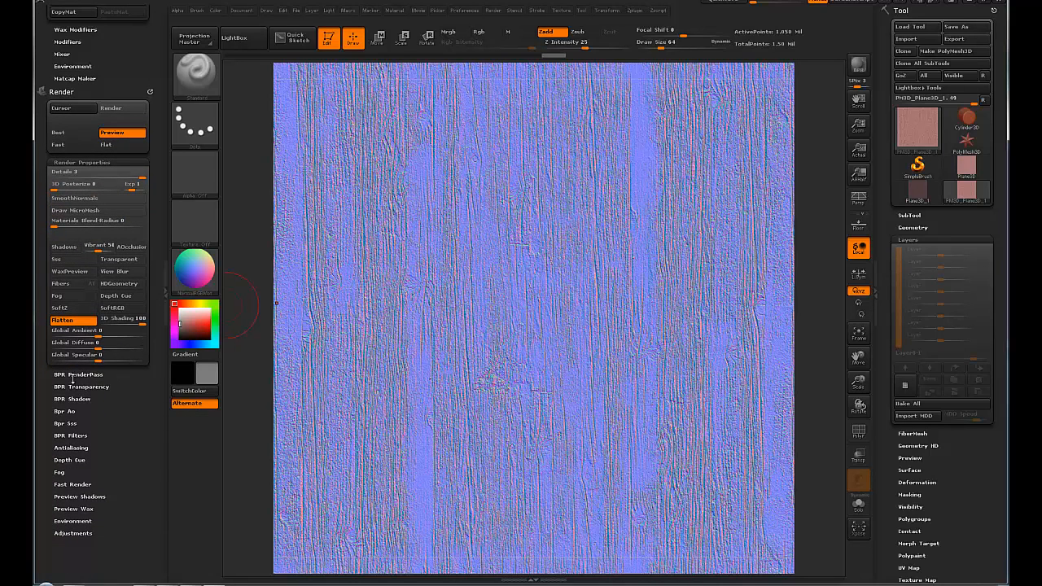
{"action": "left_click", "coordinate": [74, 447]}
{"action": "left_click_drag", "start_coordinate": [70, 278], "coordinate": [144, 279]}
{"action": "scroll", "coordinate": [156, 205], "scroll_direction": "up", "scroll_amount": 3}
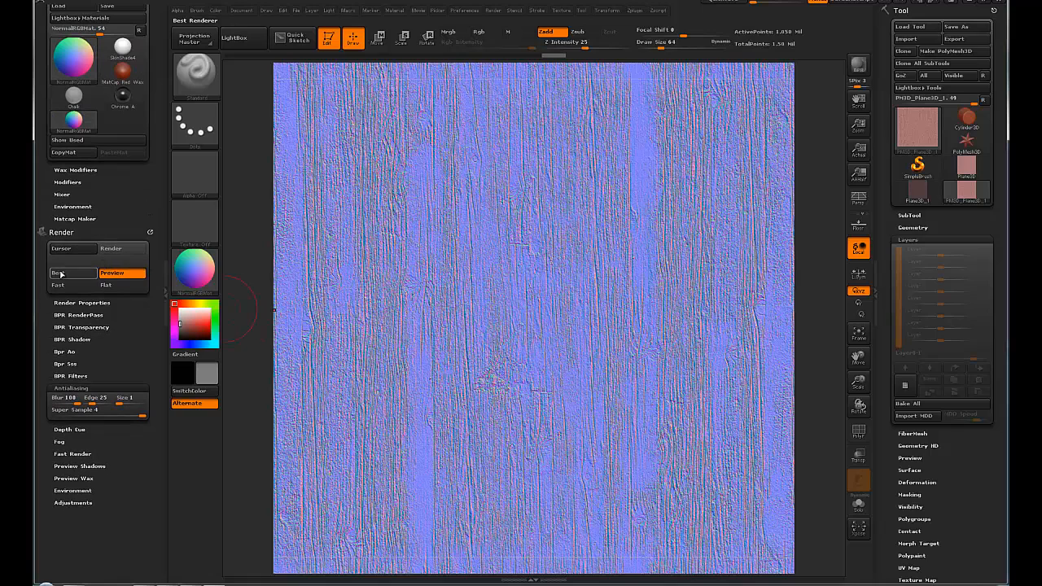
{"action": "left_click", "coordinate": [61, 274]}
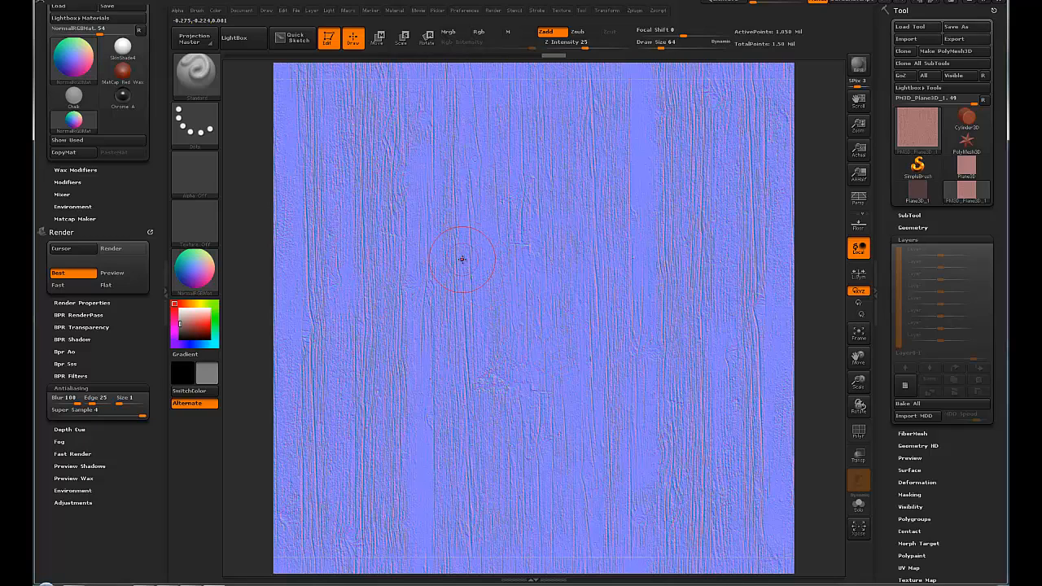
Step: Leave Edit mode and send the rendered normal map document to Photoshop through ZAppLink
{"action": "left_click", "coordinate": [329, 37]}
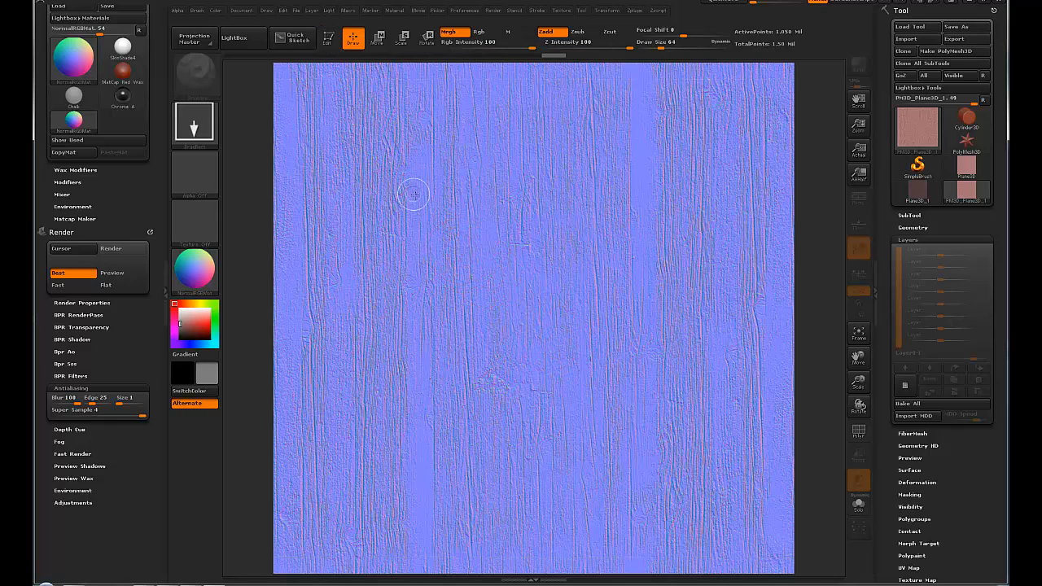
{"action": "left_click", "coordinate": [247, 13]}
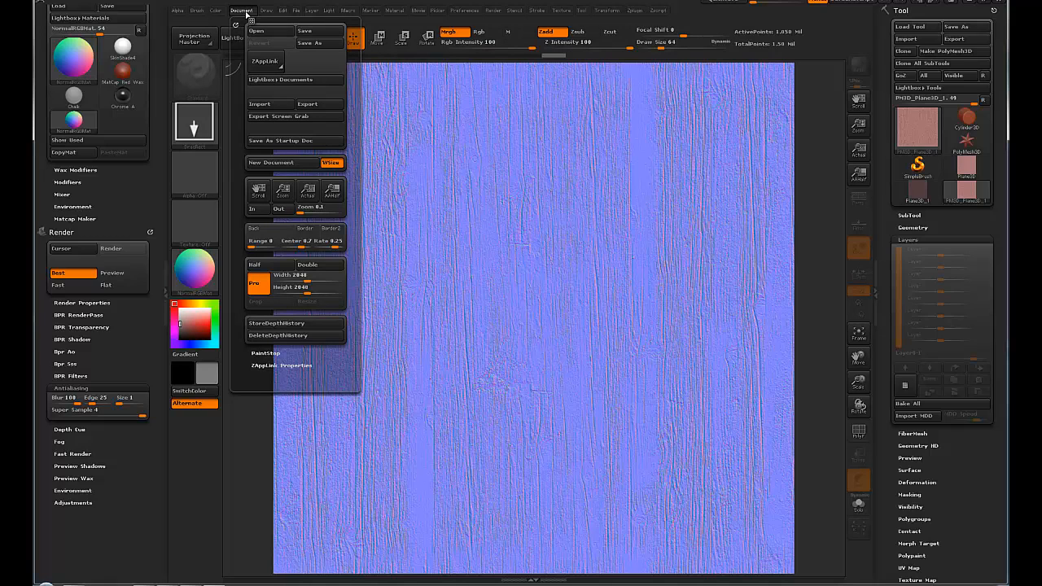
{"action": "left_click", "coordinate": [269, 70]}
{"action": "left_click", "coordinate": [517, 183]}
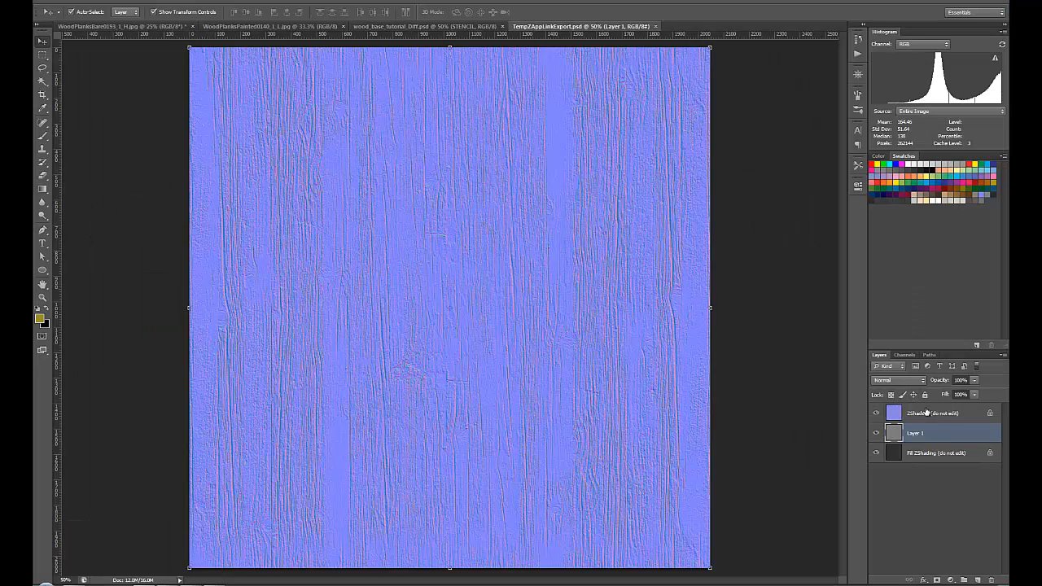
Step: Examine the Comp Z Depth channel on its own, then show only the RGB channels again
{"action": "left_click", "coordinate": [904, 355]}
{"action": "left_click", "coordinate": [875, 443]}
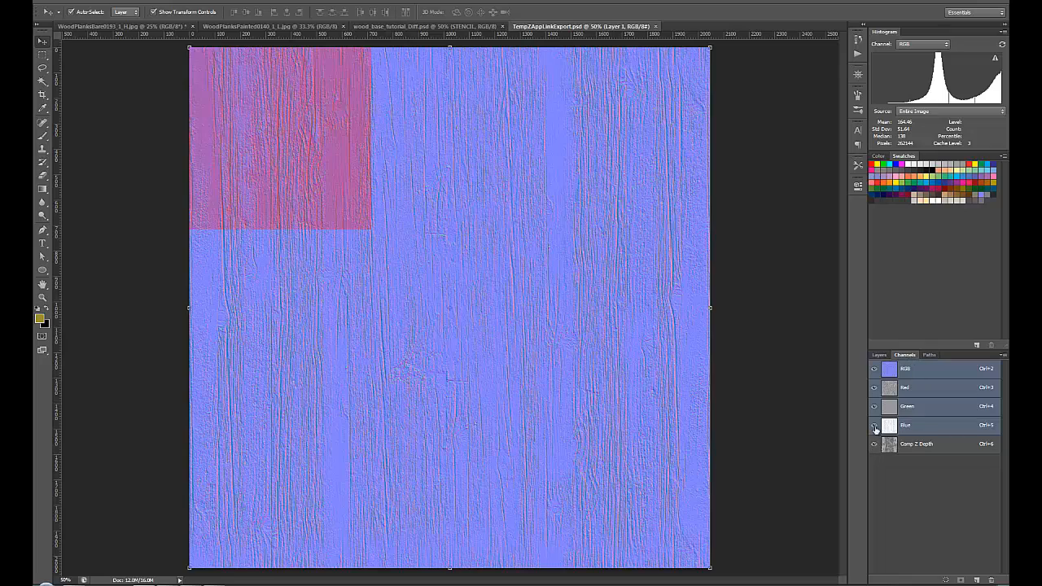
{"action": "left_click", "coordinate": [875, 425]}
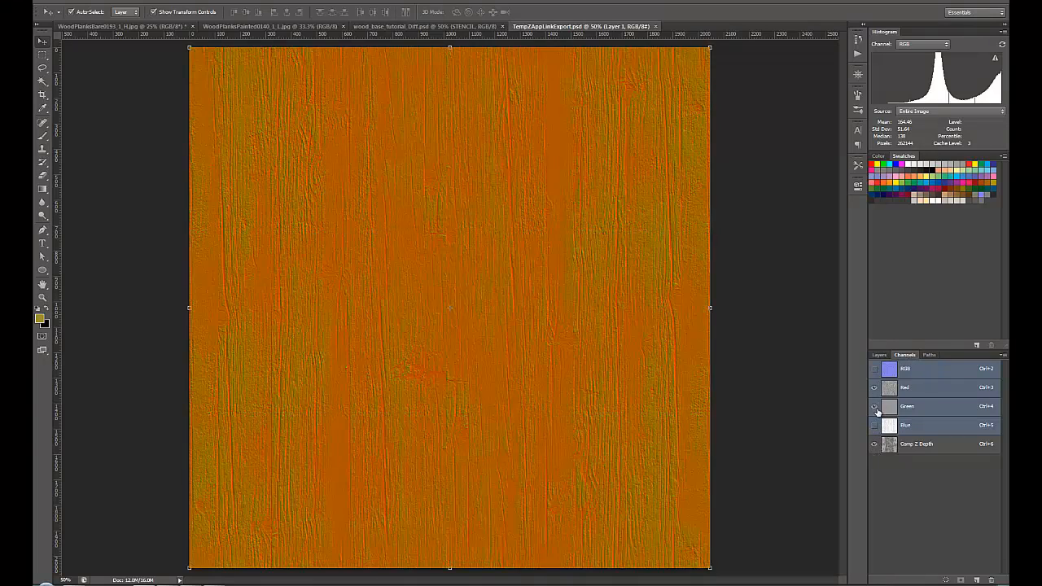
{"action": "left_click", "coordinate": [875, 407]}
{"action": "left_click", "coordinate": [874, 387]}
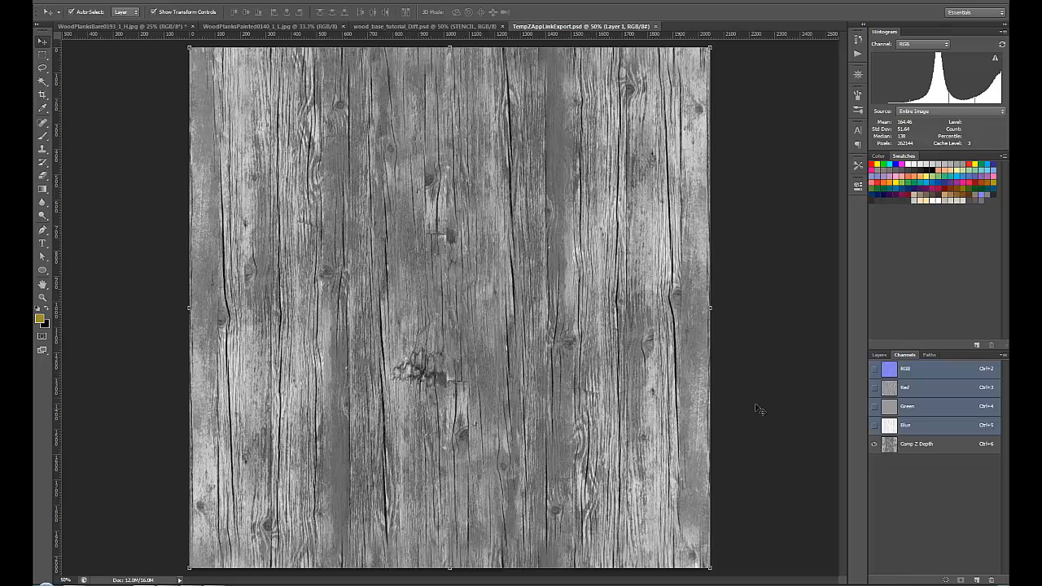
{"action": "left_click", "coordinate": [874, 369]}
{"action": "left_click", "coordinate": [874, 444]}
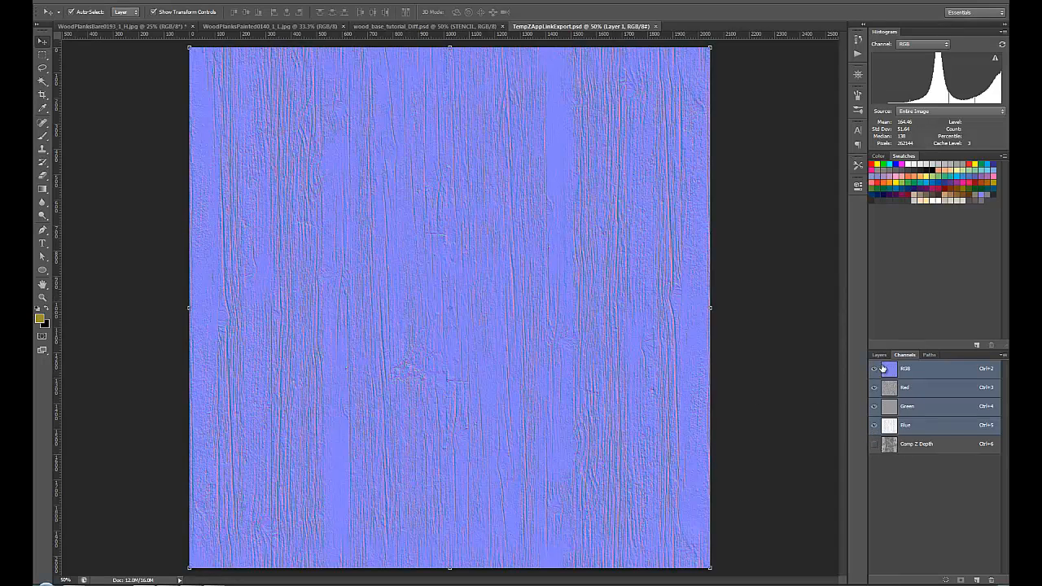
Step: Merge the ZShading, Layer 1 and Fill ZShading layers of the exported document into one layer
{"action": "left_click", "coordinate": [879, 355]}
{"action": "left_click", "coordinate": [928, 415]}
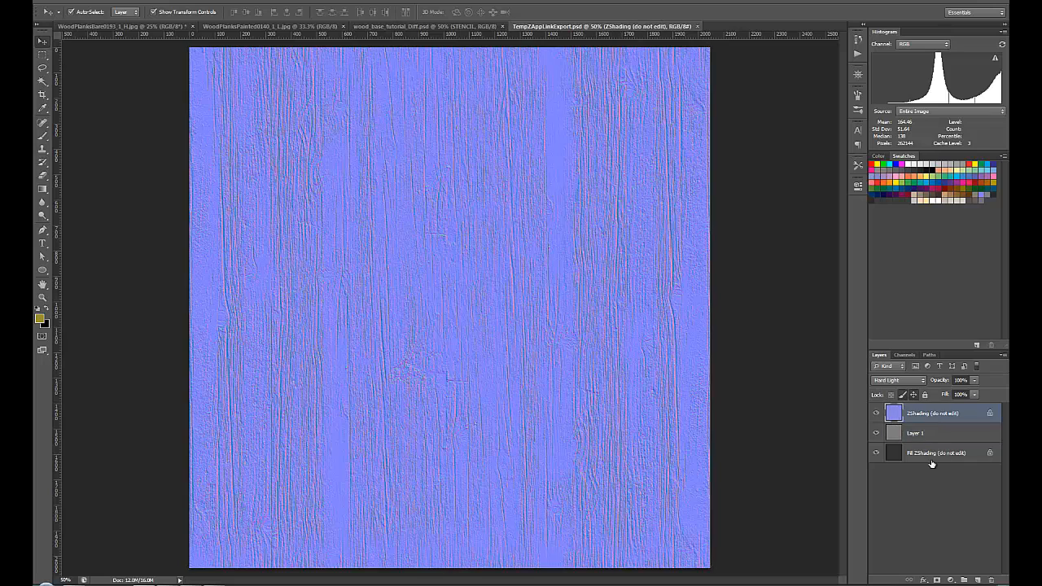
{"action": "left_click", "coordinate": [931, 458], "text": "shift"}
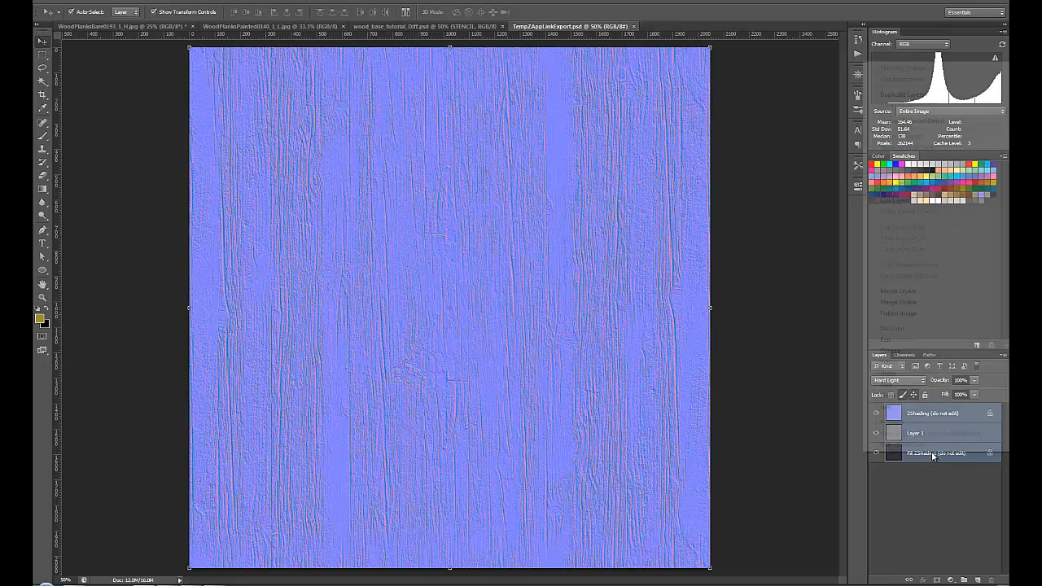
{"action": "right_click", "coordinate": [933, 455]}
{"action": "left_click", "coordinate": [934, 310]}
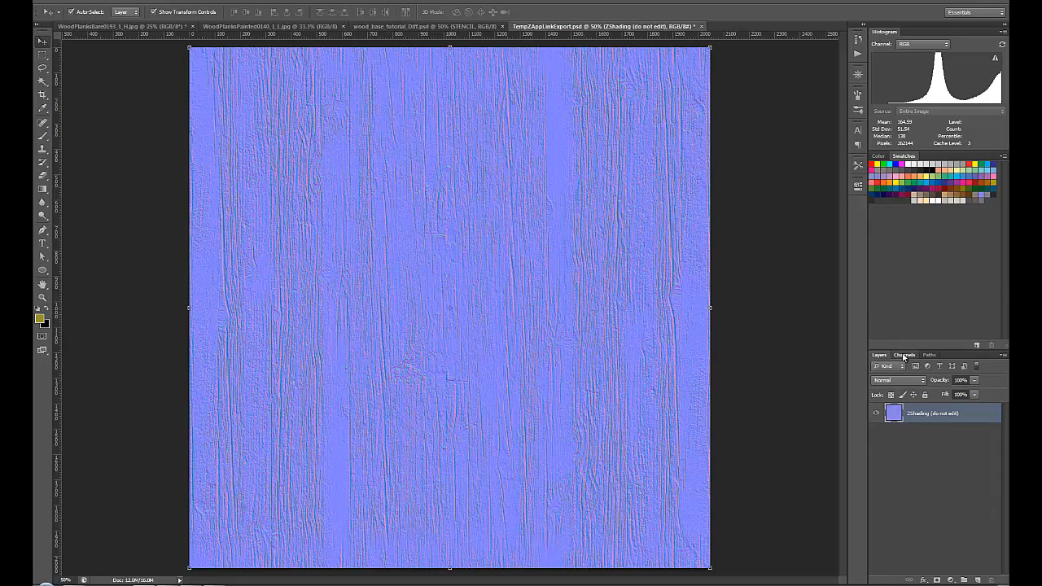
{"action": "key", "text": "ctrl+z"}
{"action": "key", "text": "ctrl+z"}
Step: Bring the merged normal map into wood_base_tutorial_Diff.psd, place it below the Diffuse group, and collapse and hide that group
{"action": "left_click_drag", "start_coordinate": [461, 141], "coordinate": [443, 222]}
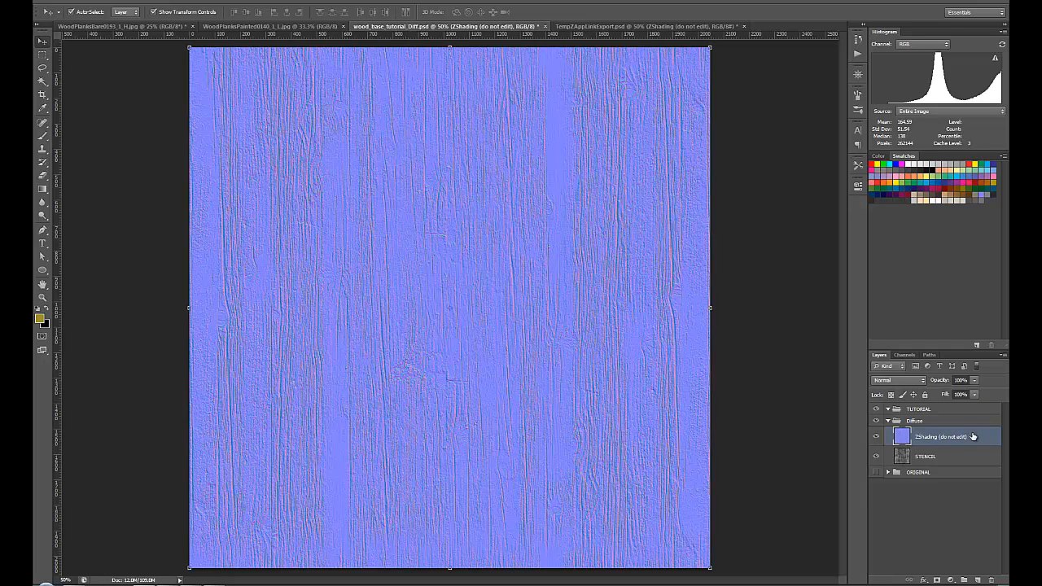
{"action": "left_click_drag", "start_coordinate": [972, 437], "coordinate": [932, 471]}
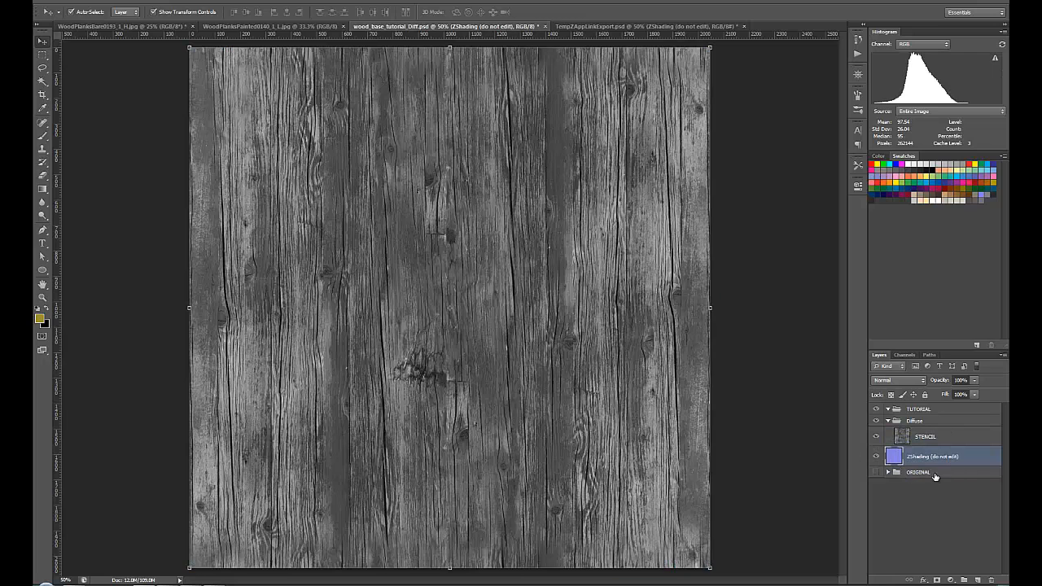
{"action": "left_click", "coordinate": [889, 421]}
{"action": "left_click", "coordinate": [876, 420]}
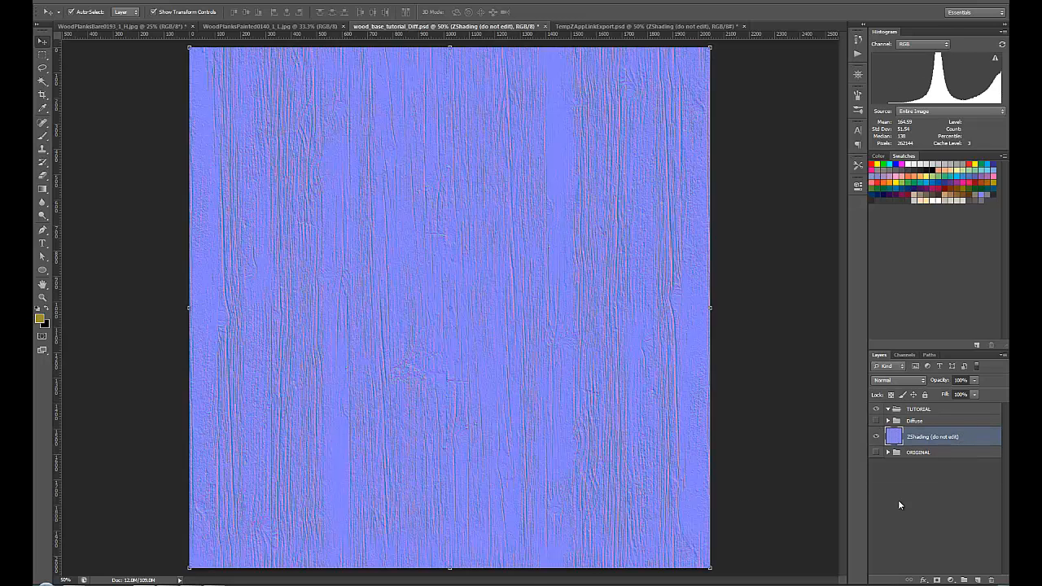
Step: Put the normal map layer into a new group named DDN
{"action": "key", "text": "ctrl+g"}
{"action": "double_click", "coordinate": [915, 433]}
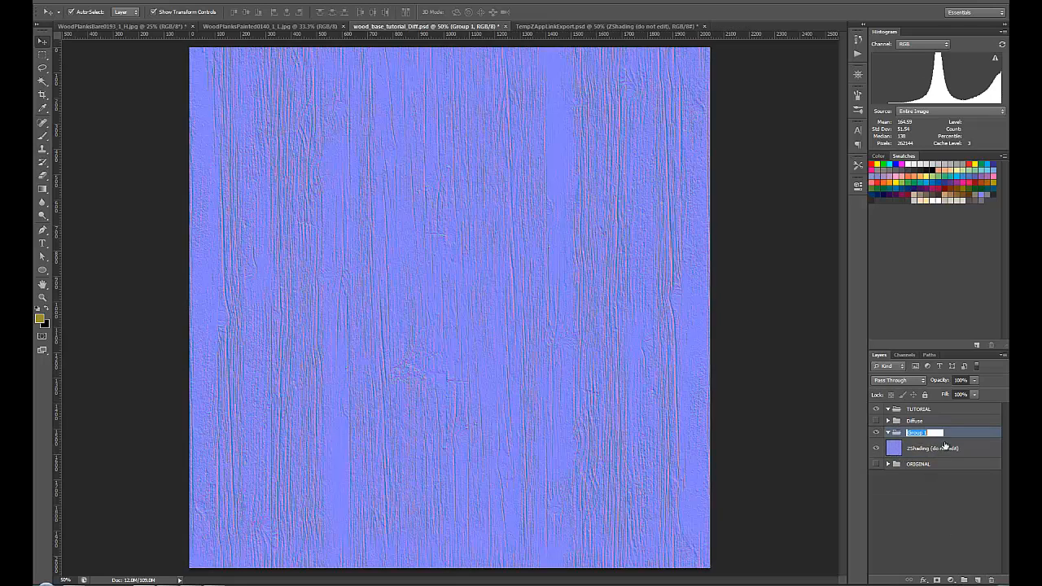
{"action": "type", "text": "DDN"}
{"action": "key", "text": "Return"}
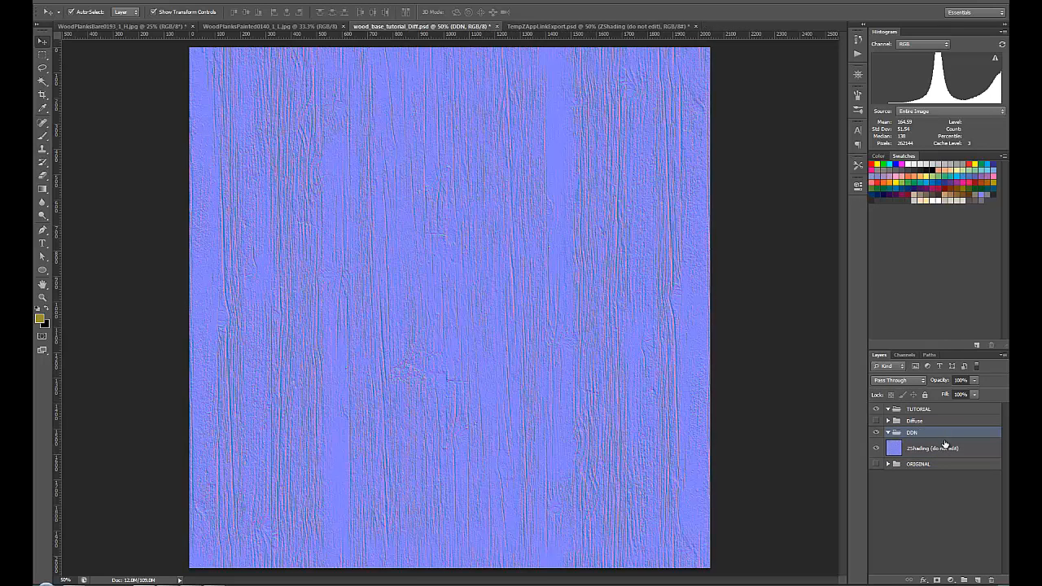
Step: Rename the ZShading layer inside the DDN group as ZDDN
{"action": "left_click", "coordinate": [963, 447]}
{"action": "double_click", "coordinate": [962, 445]}
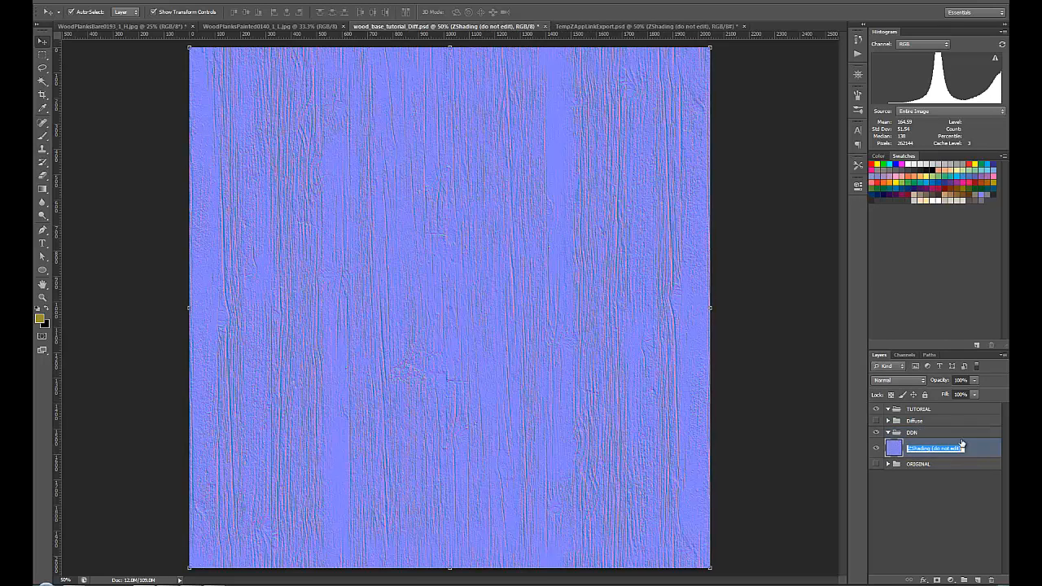
{"action": "type", "text": "ZDDN"}
{"action": "key", "text": "Return"}
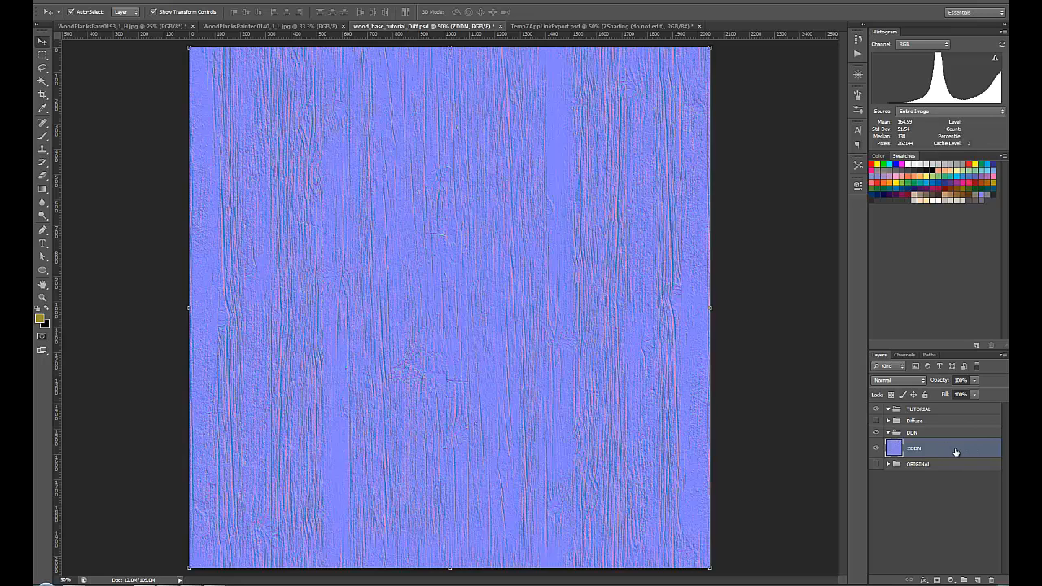
Step: Normalize the ZDDN layer with the xNormal Normalize normal map filter
{"action": "left_click", "coordinate": [203, 2]}
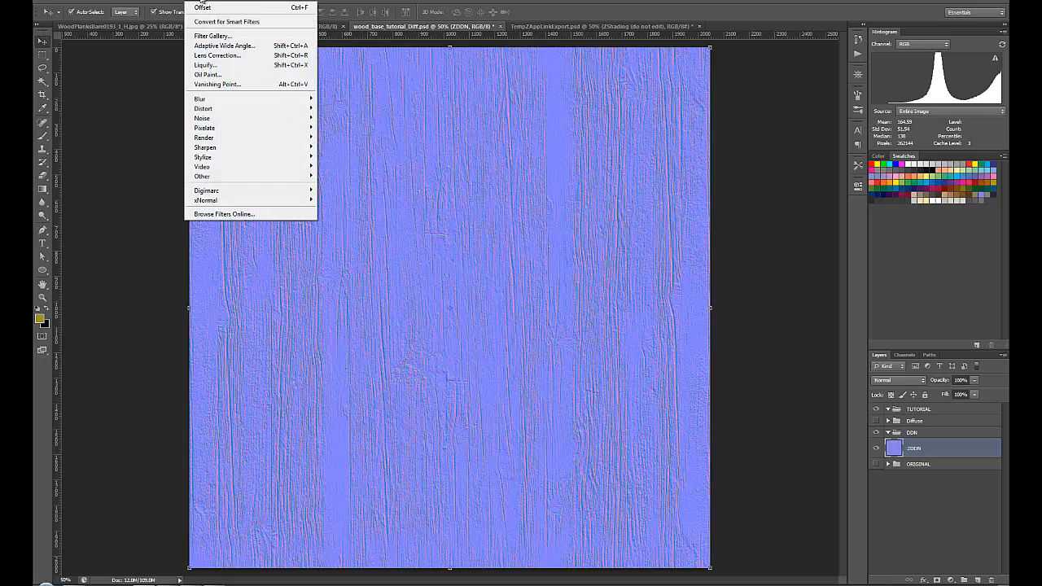
{"action": "mouse_move", "coordinate": [218, 202]}
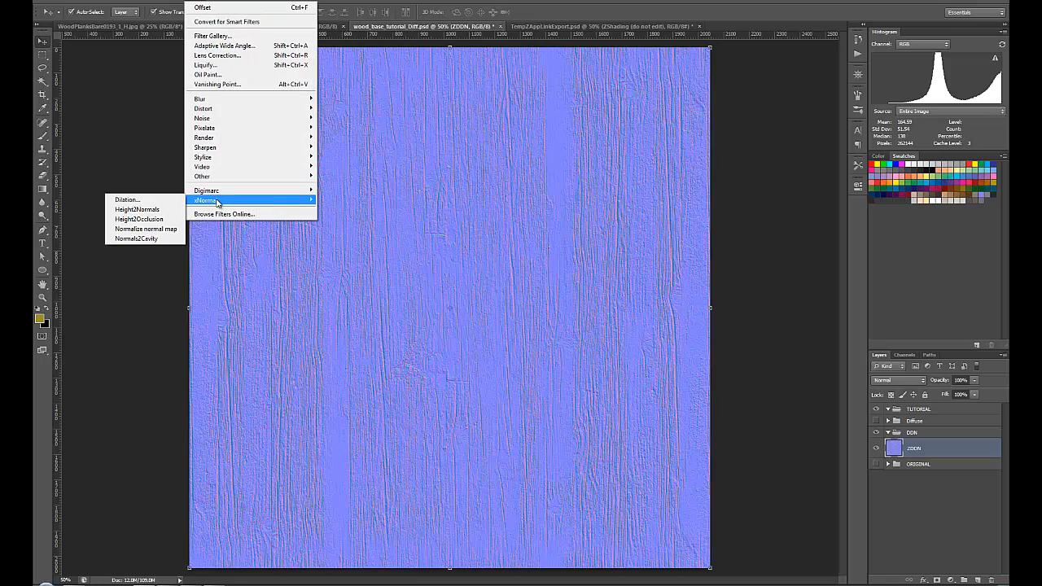
{"action": "left_click", "coordinate": [145, 231]}
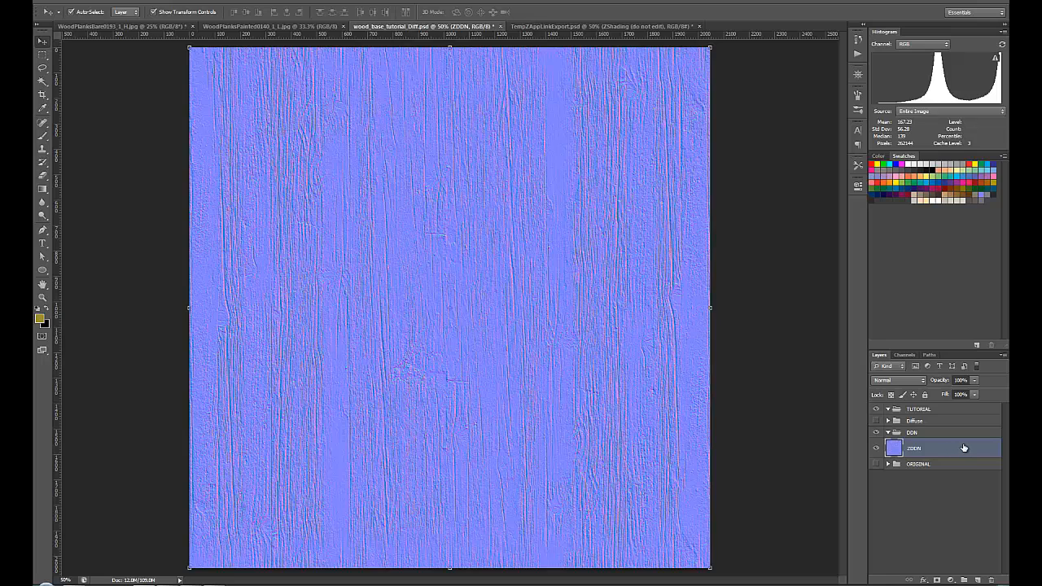
Step: Duplicate the ZDDN layer and convert the copy to a cavity map with xNormal Normals2Cavity using the EDT method
{"action": "key", "text": "ctrl+j"}
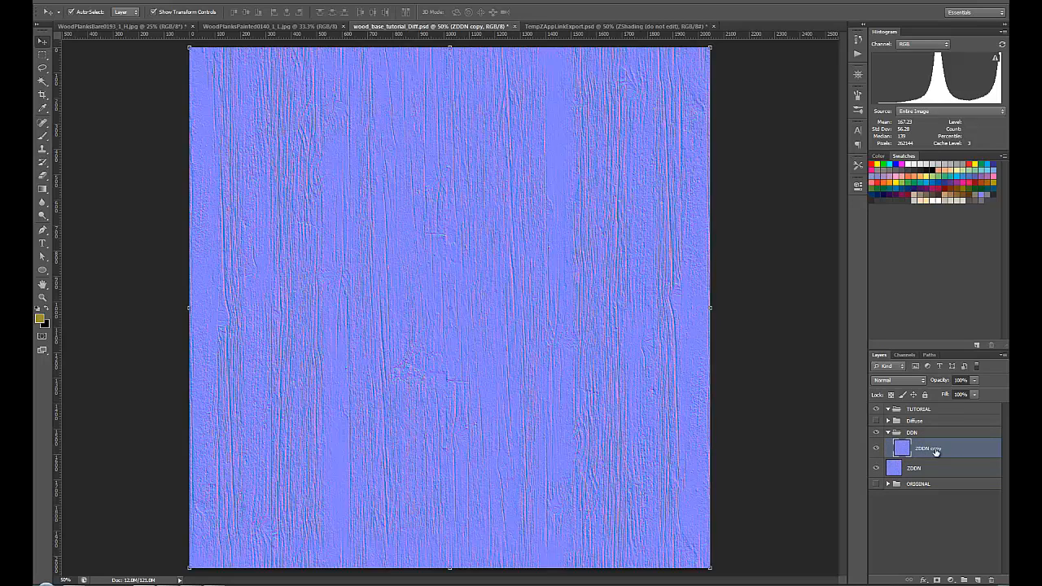
{"action": "left_click", "coordinate": [202, 1]}
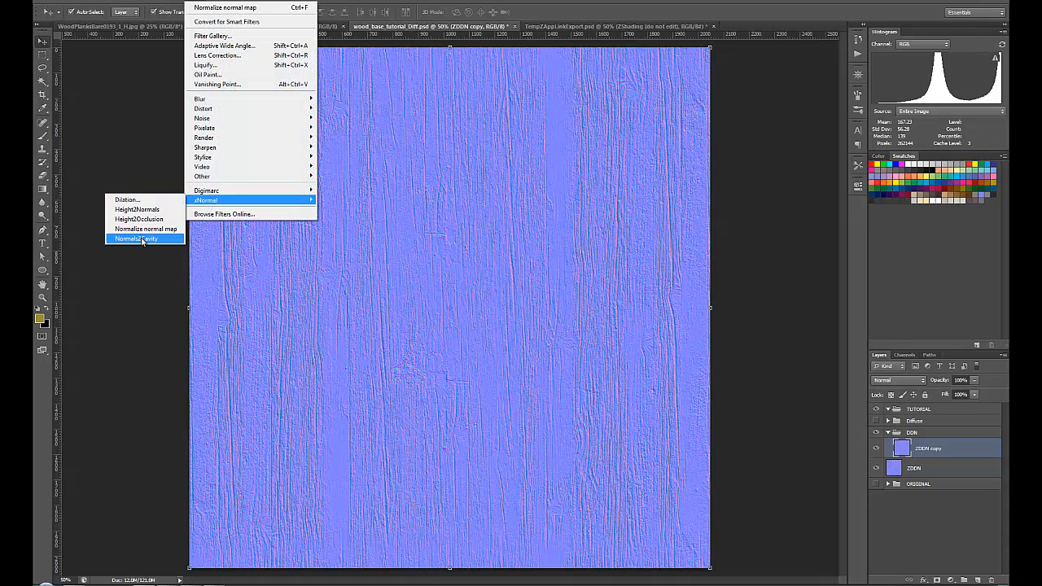
{"action": "left_click", "coordinate": [142, 238]}
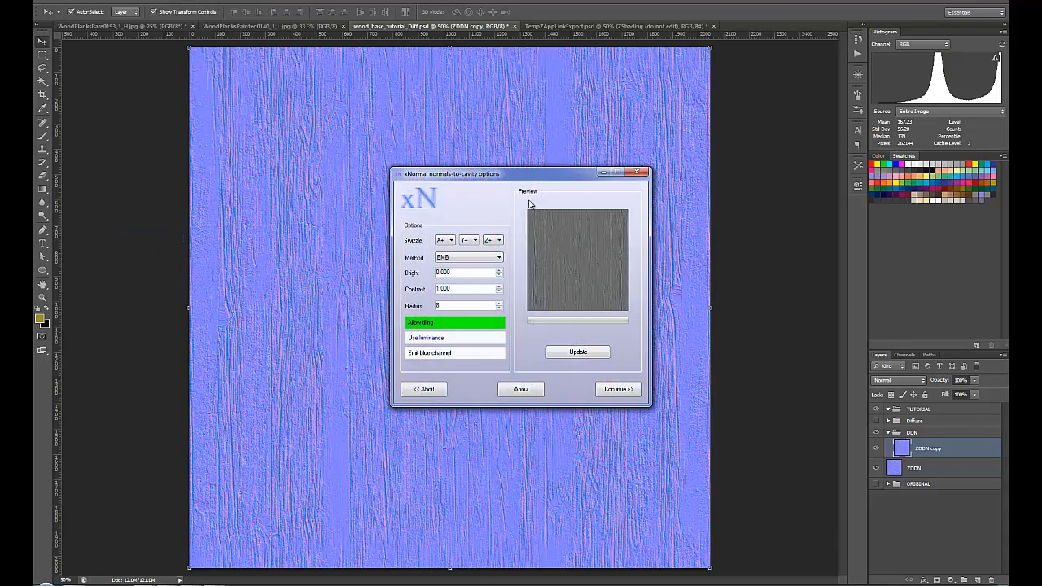
{"action": "left_click", "coordinate": [472, 258]}
{"action": "left_click", "coordinate": [462, 267]}
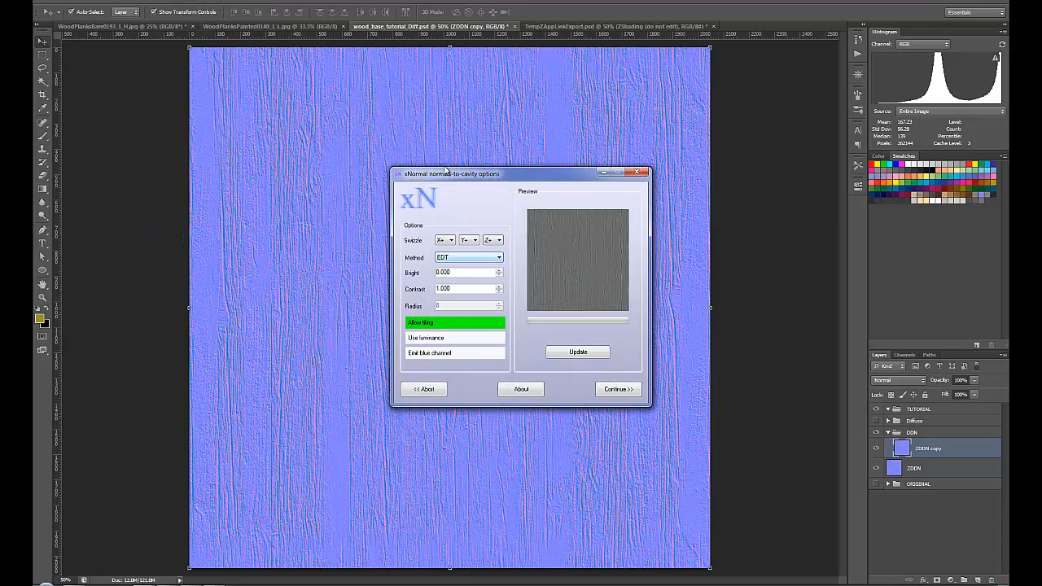
{"action": "left_click", "coordinate": [580, 352]}
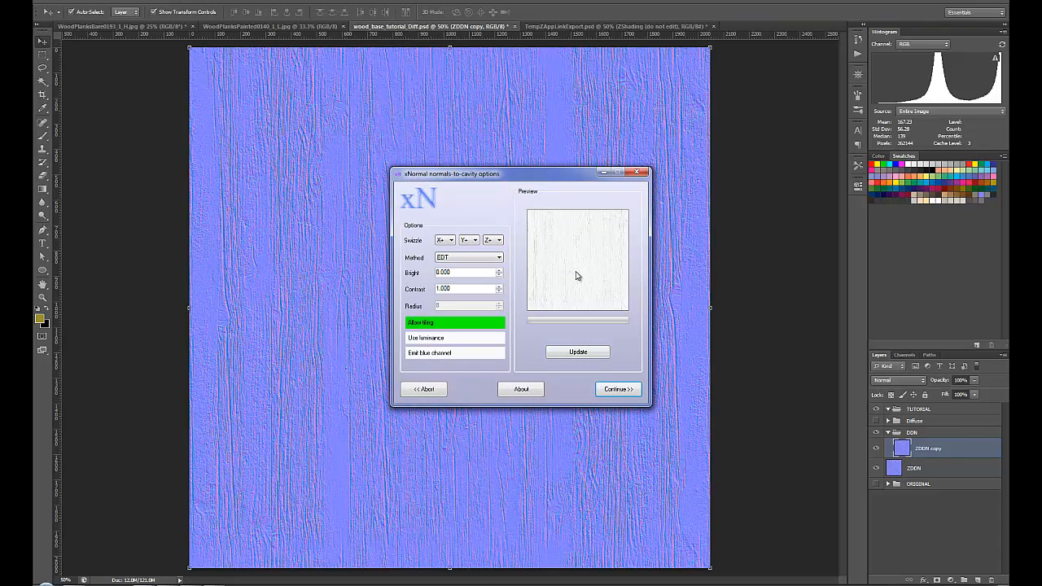
{"action": "left_click", "coordinate": [620, 390]}
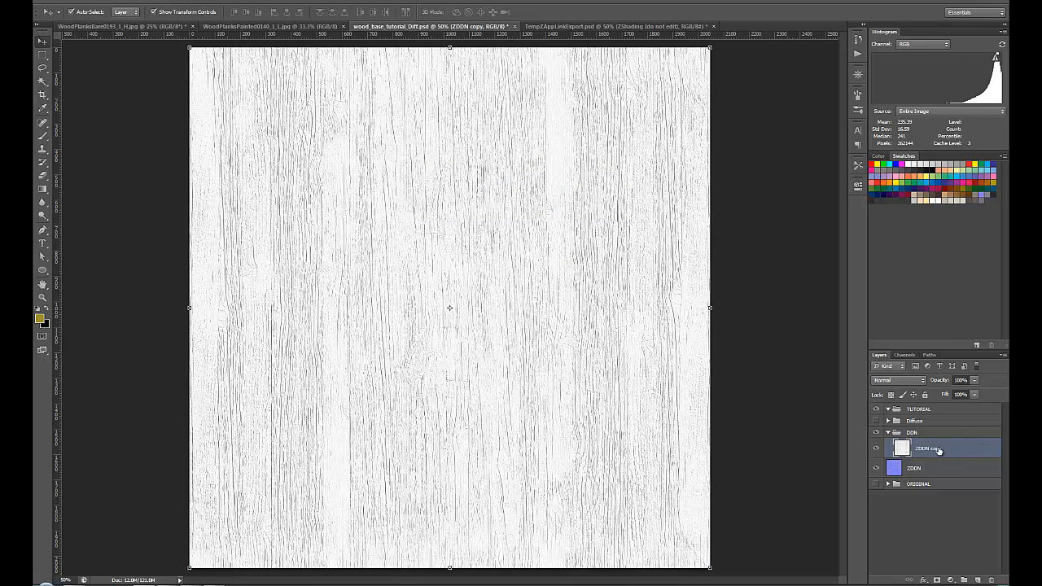
Step: Rename the cavity map layer as EDT, move it above the Diffuse group in TUTORIAL, and hide it
{"action": "double_click", "coordinate": [960, 448]}
{"action": "type", "text": "C"}
{"action": "type", "text": "DT"}
{"action": "key", "text": "Return"}
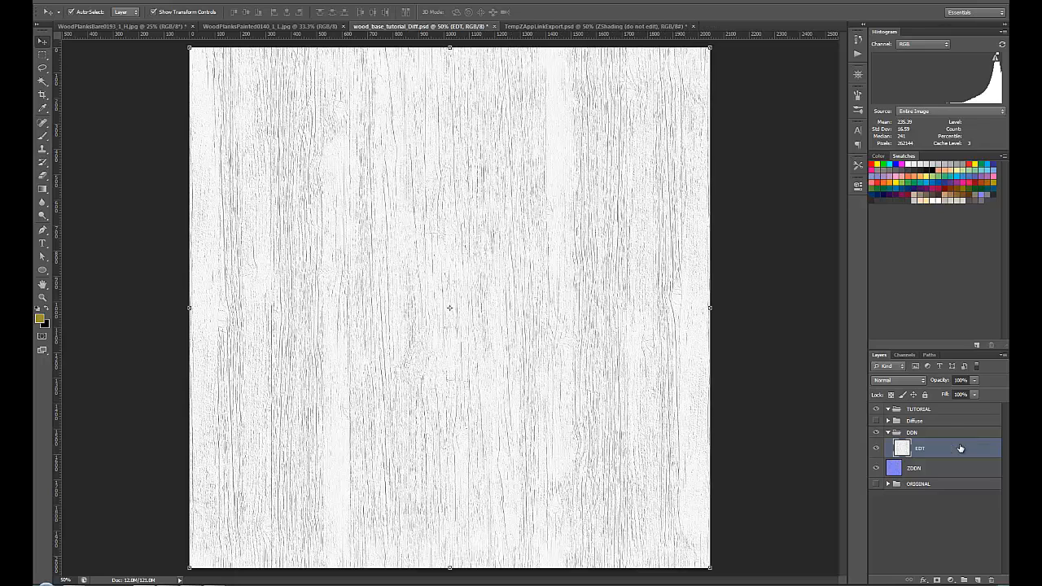
{"action": "left_click_drag", "start_coordinate": [961, 449], "coordinate": [959, 420]}
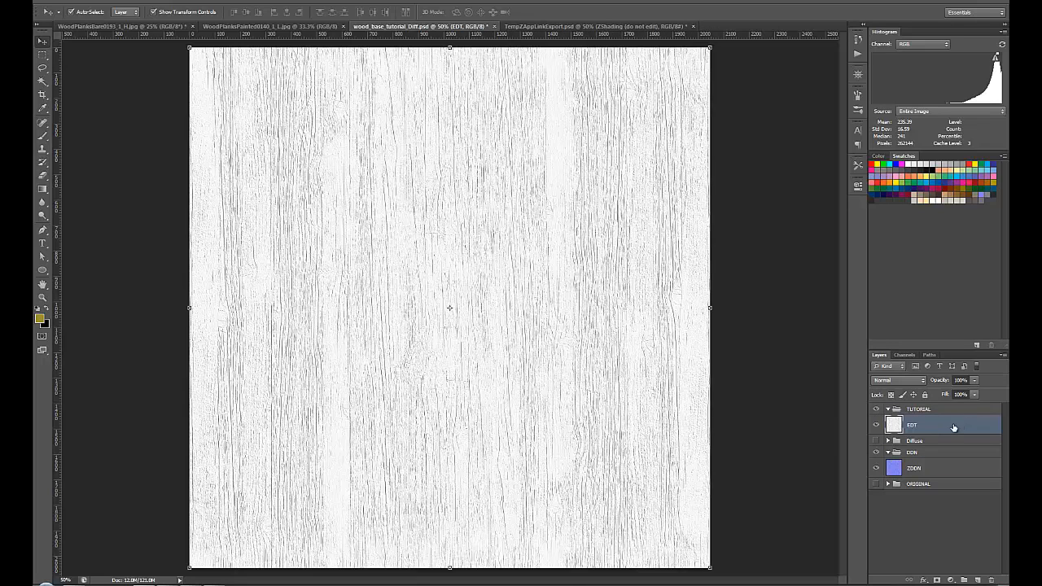
{"action": "left_click", "coordinate": [944, 469]}
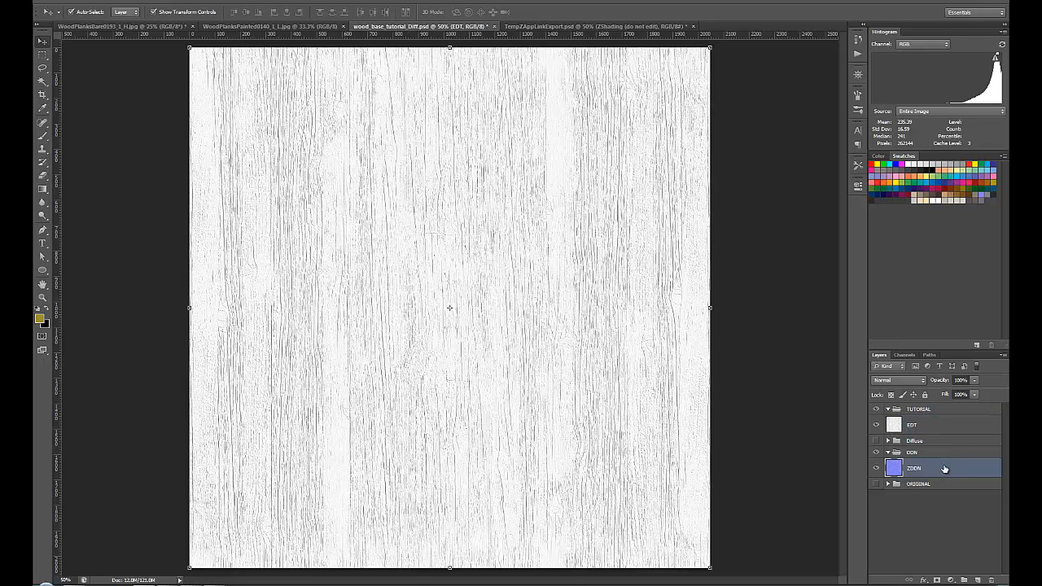
{"action": "left_click", "coordinate": [876, 424]}
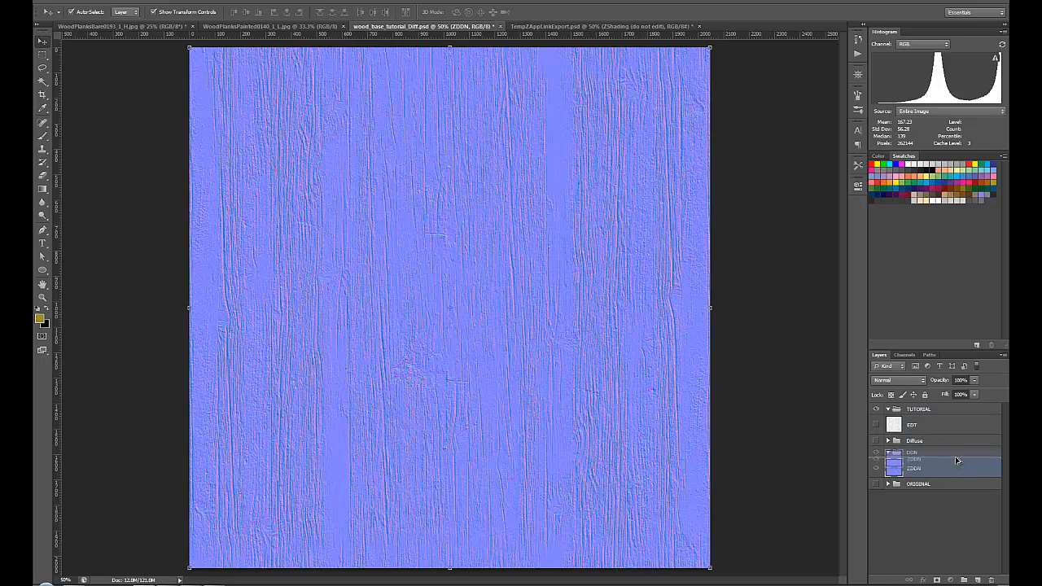
Step: Duplicate ZDDN again and convert the copy to a cavity map with xNormal Normals2Cavity using the EMB method
{"action": "key", "text": "ctrl+j"}
{"action": "left_click", "coordinate": [196, 4]}
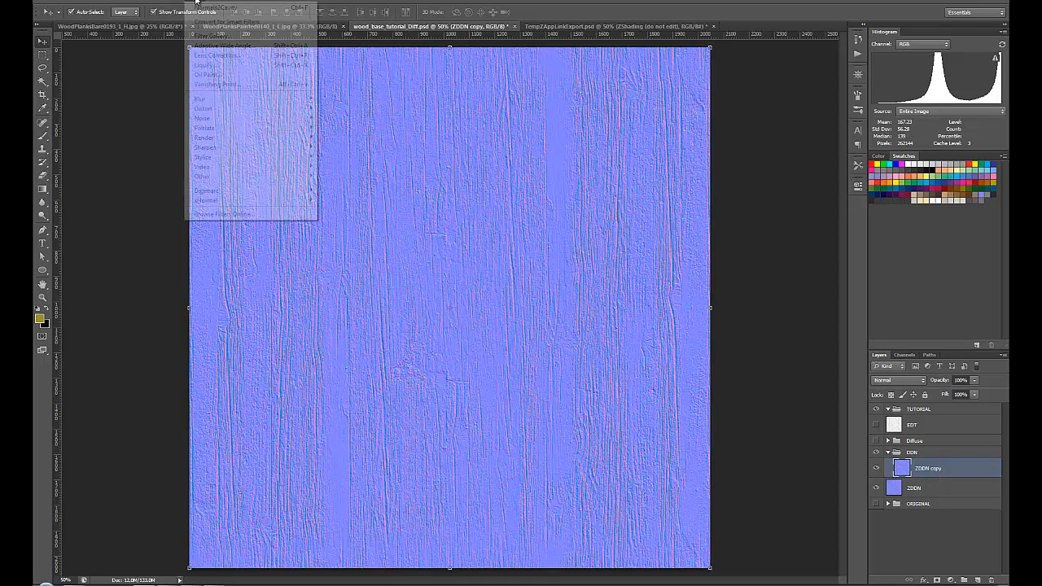
{"action": "mouse_move", "coordinate": [221, 177]}
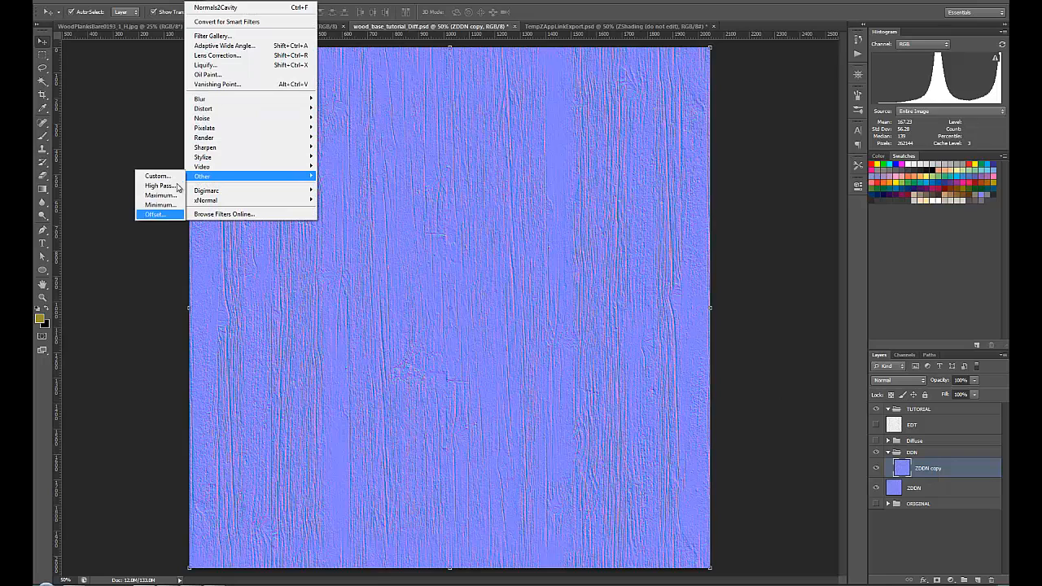
{"action": "mouse_move", "coordinate": [217, 200]}
{"action": "left_click", "coordinate": [141, 240]}
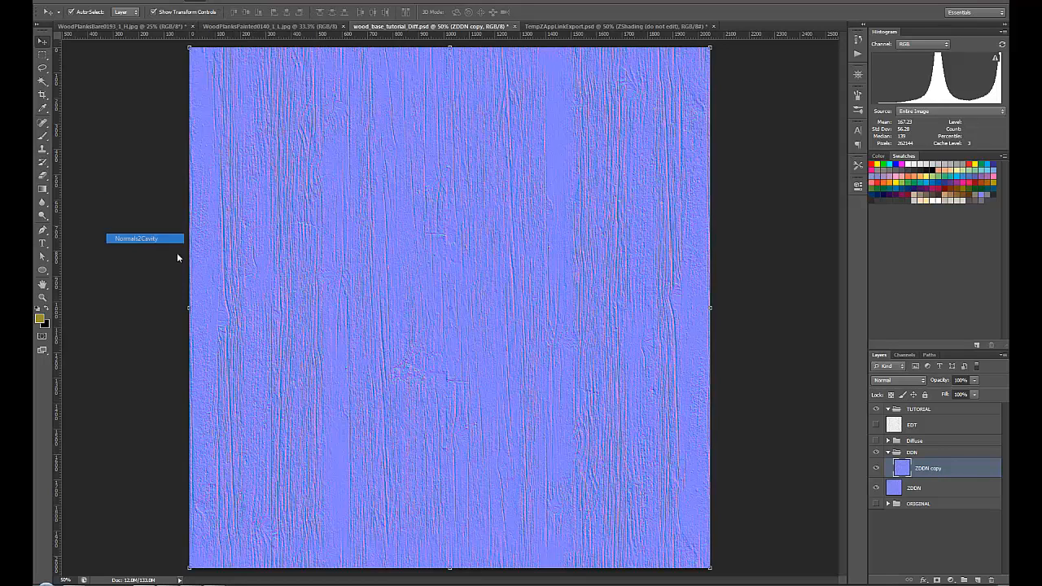
{"action": "left_click", "coordinate": [468, 258]}
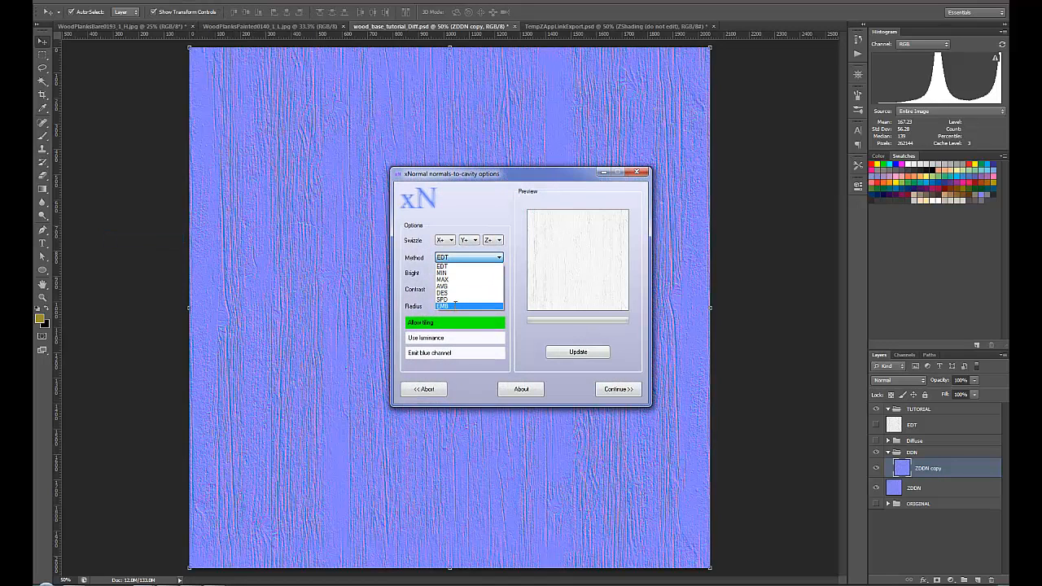
{"action": "left_click", "coordinate": [454, 306]}
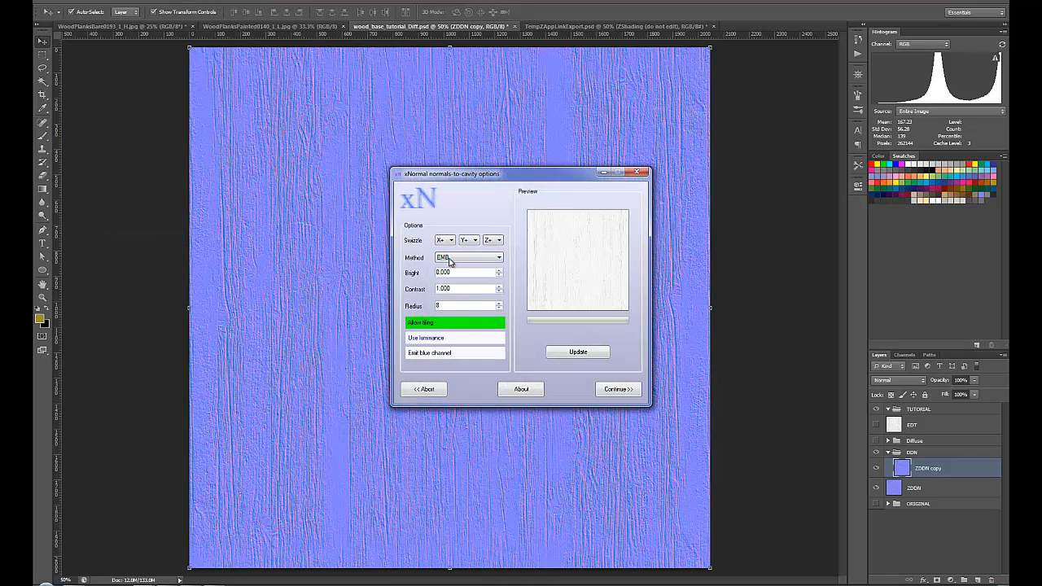
{"action": "left_click", "coordinate": [582, 355]}
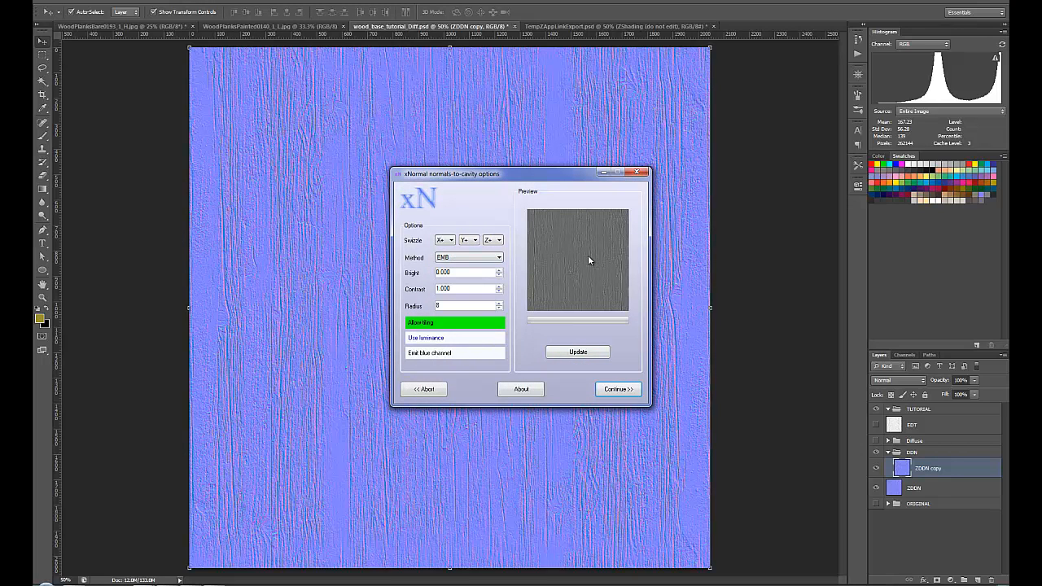
{"action": "left_click", "coordinate": [621, 390]}
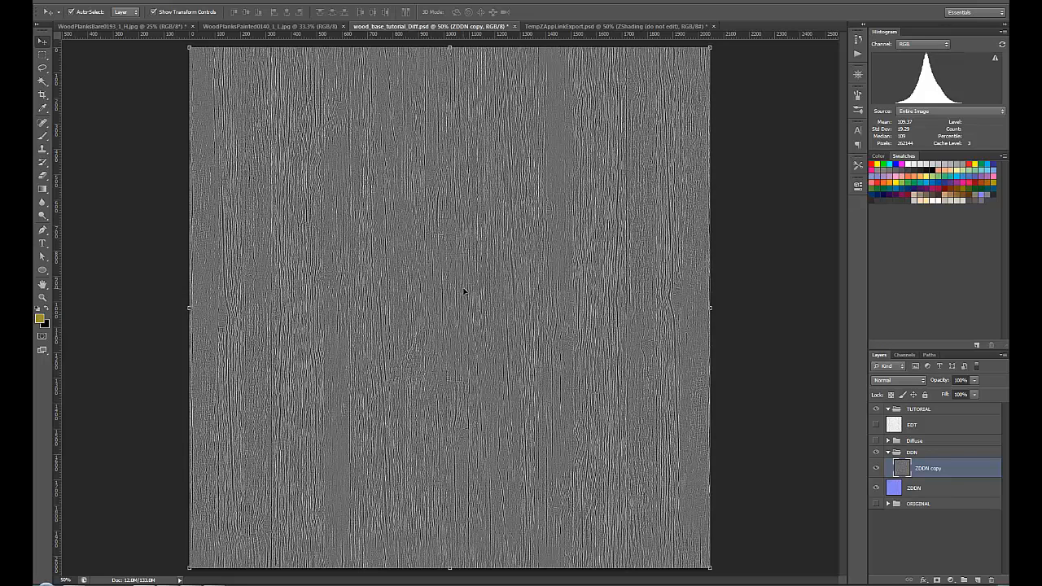
Step: Rename the new cavity map layer as EMB and move it above the EDT layer
{"action": "double_click", "coordinate": [936, 470]}
{"action": "type", "text": "EMB"}
{"action": "key", "text": "Return"}
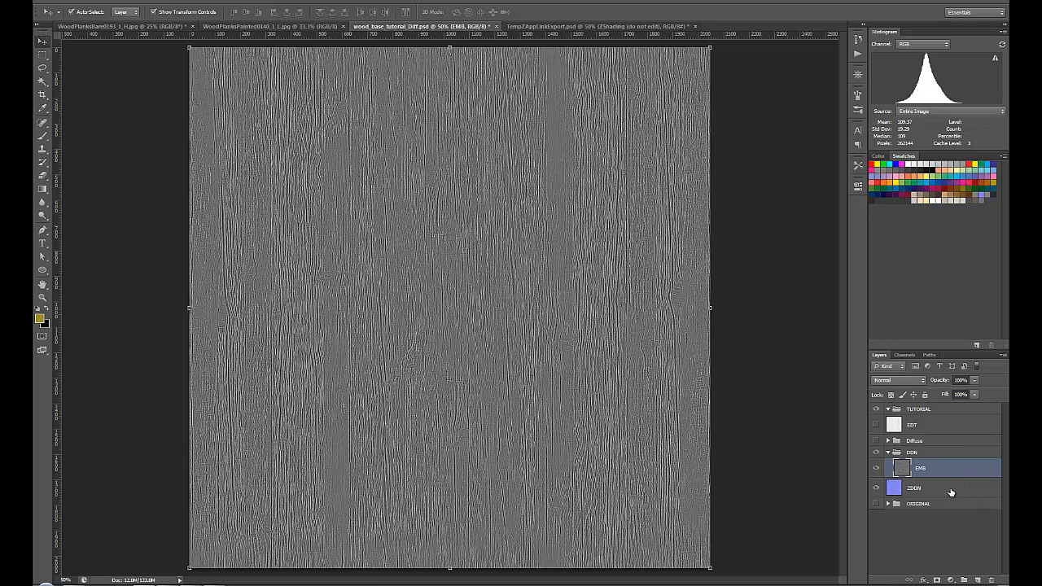
{"action": "left_click_drag", "start_coordinate": [951, 465], "coordinate": [949, 425]}
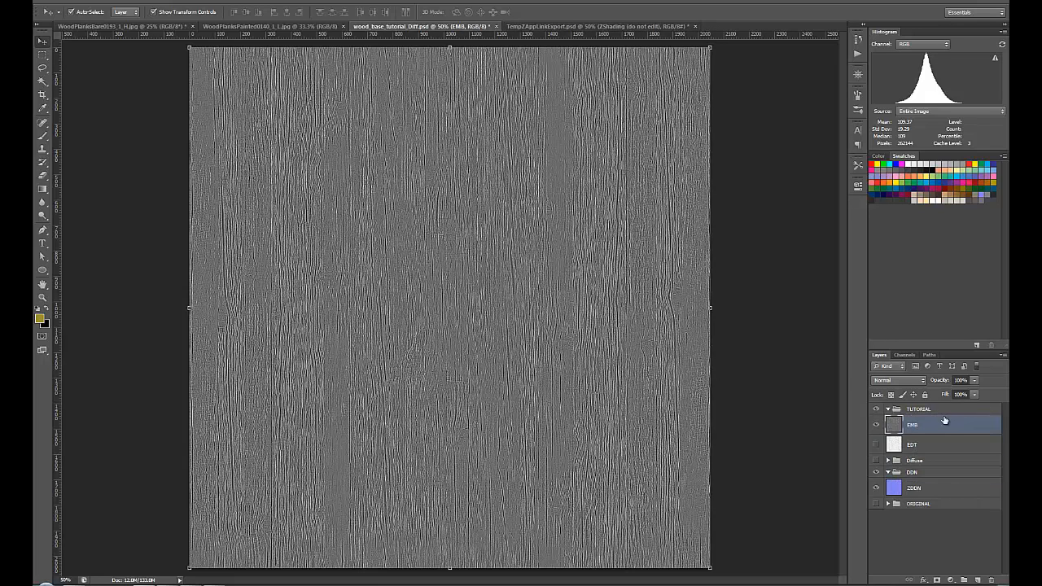
Step: Collapse and hide the DDN group, and show the Diffuse and ORIGINAL groups
{"action": "left_click", "coordinate": [878, 444]}
{"action": "left_click", "coordinate": [876, 472]}
{"action": "left_click_drag", "start_coordinate": [938, 486], "coordinate": [936, 474]}
{"action": "left_click", "coordinate": [877, 483]}
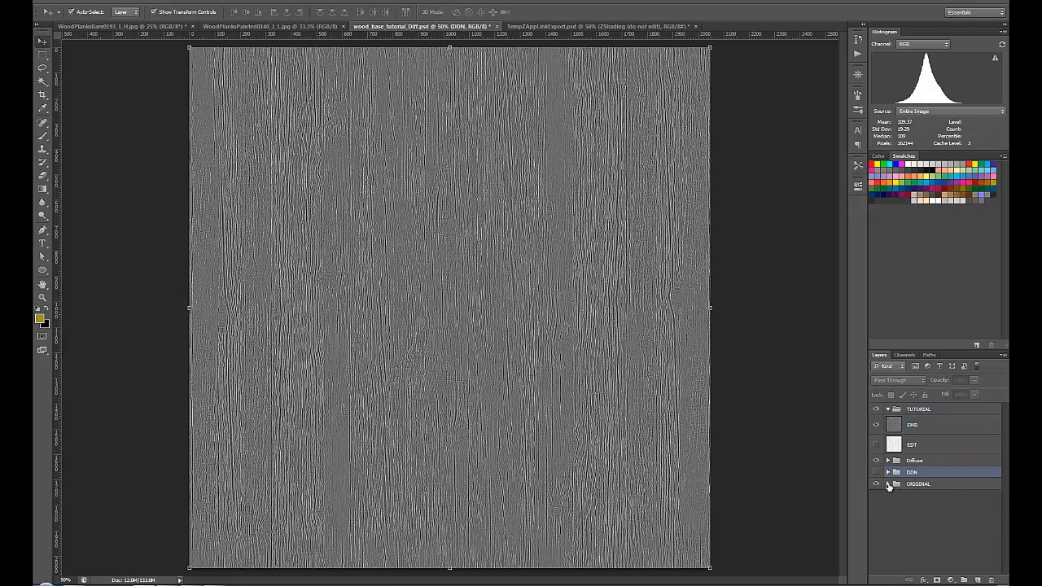
Step: Bring the wood base layer from the DIFFUSE group inside ORIGINAL into the TUTORIAL Diffuse group
{"action": "left_click", "coordinate": [888, 483]}
{"action": "left_click", "coordinate": [896, 495]}
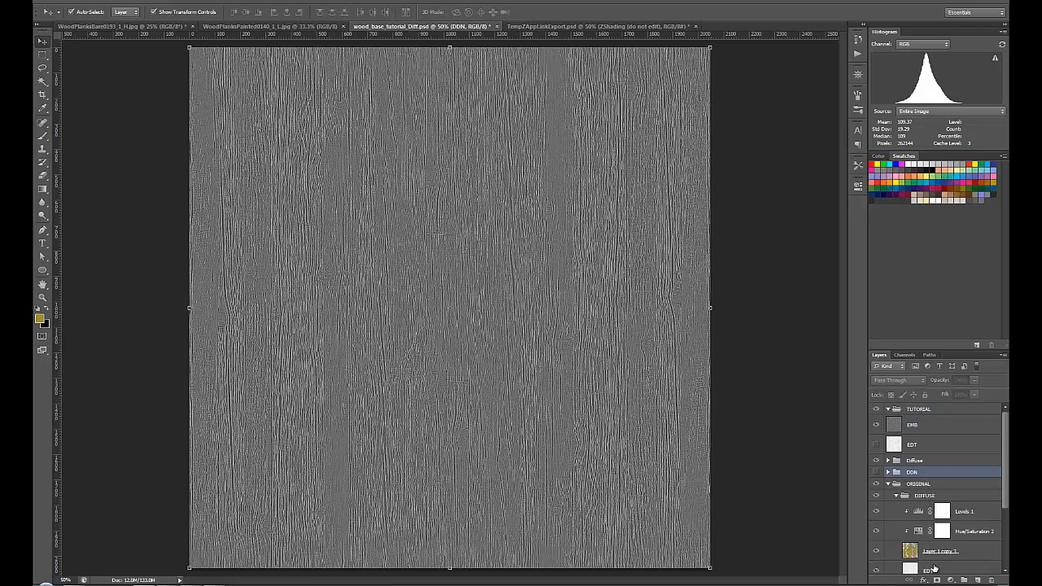
{"action": "scroll", "coordinate": [974, 557], "scroll_direction": "down", "scroll_amount": 4}
{"action": "left_click_drag", "start_coordinate": [963, 560], "coordinate": [947, 461]}
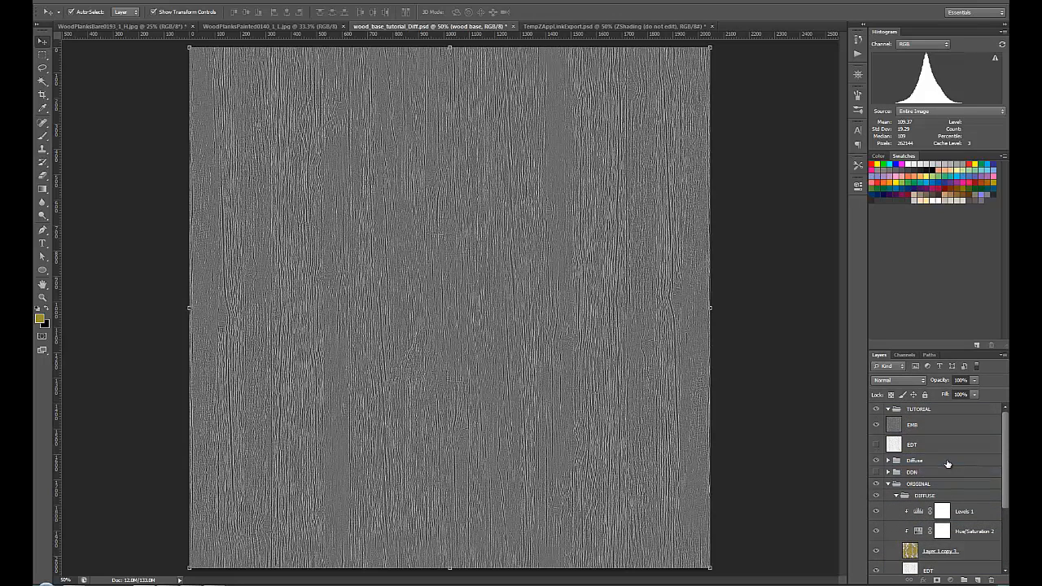
Step: Hide the STENCIL and EMB layers and move STENCIL out of the Diffuse group, directly below it
{"action": "left_click", "coordinate": [928, 461]}
{"action": "left_click", "coordinate": [889, 461]}
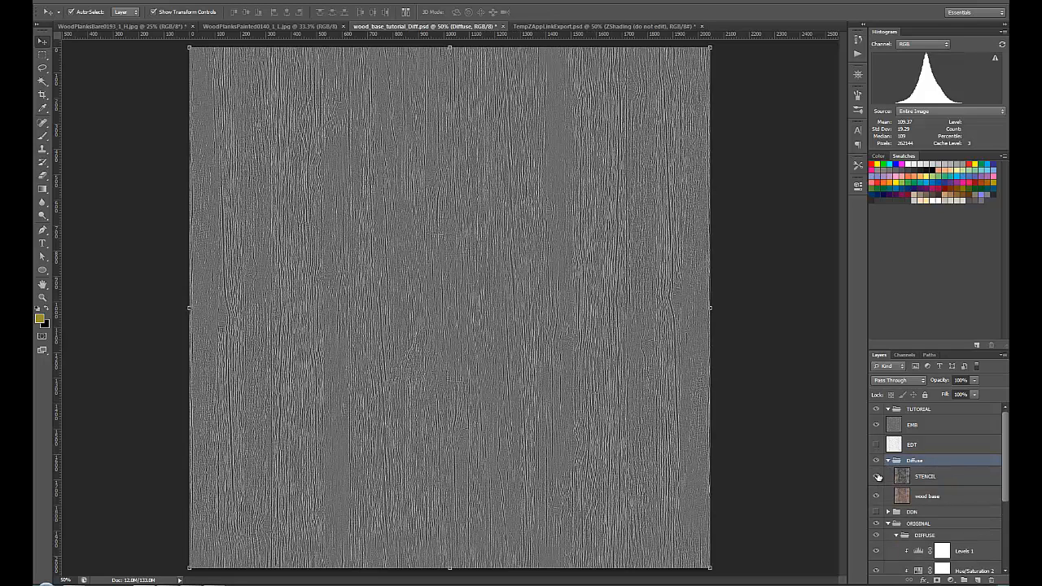
{"action": "left_click", "coordinate": [877, 476]}
{"action": "left_click", "coordinate": [876, 424]}
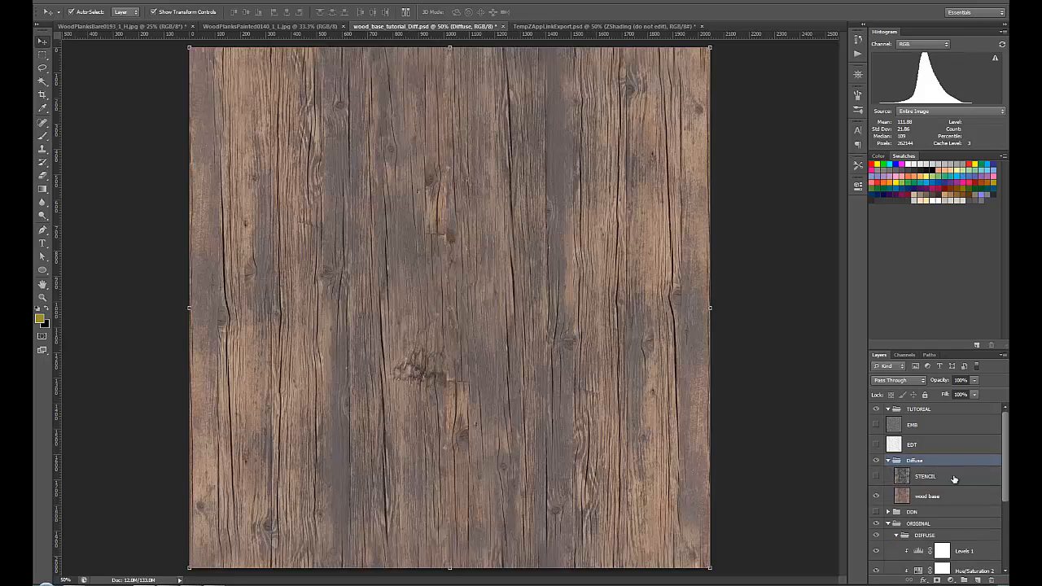
{"action": "left_click", "coordinate": [956, 478]}
{"action": "mouse_move", "coordinate": [959, 506]}
{"action": "left_mouse_down"}
{"action": "mouse_move", "coordinate": [965, 489]}
{"action": "mouse_move", "coordinate": [954, 502]}
{"action": "left_mouse_up"}
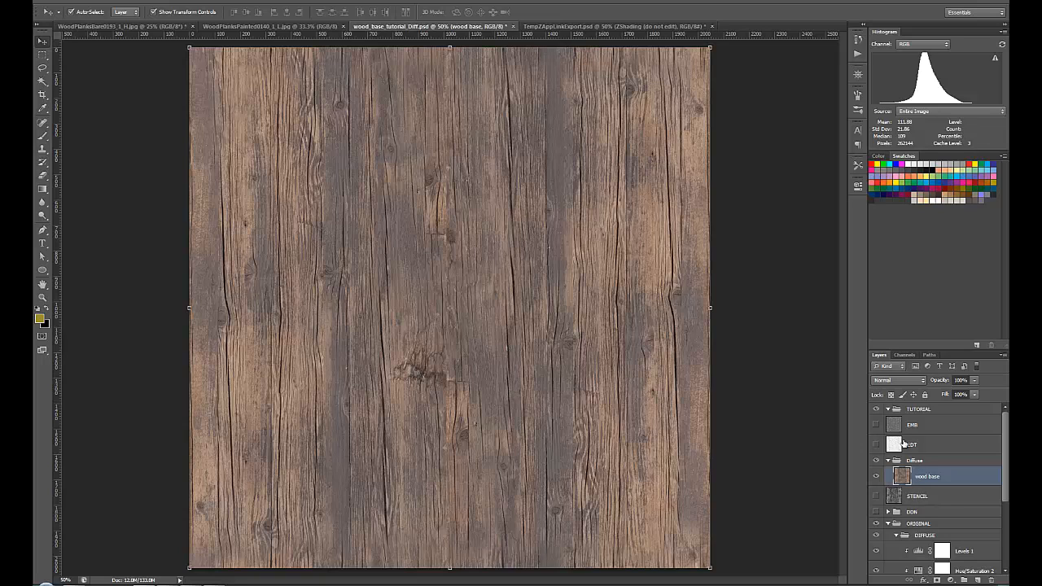
Step: Move the EMB and EDT layers together into the Diffuse group above the wood base layer
{"action": "left_click", "coordinate": [940, 449]}
{"action": "left_click", "coordinate": [941, 428], "text": "shift"}
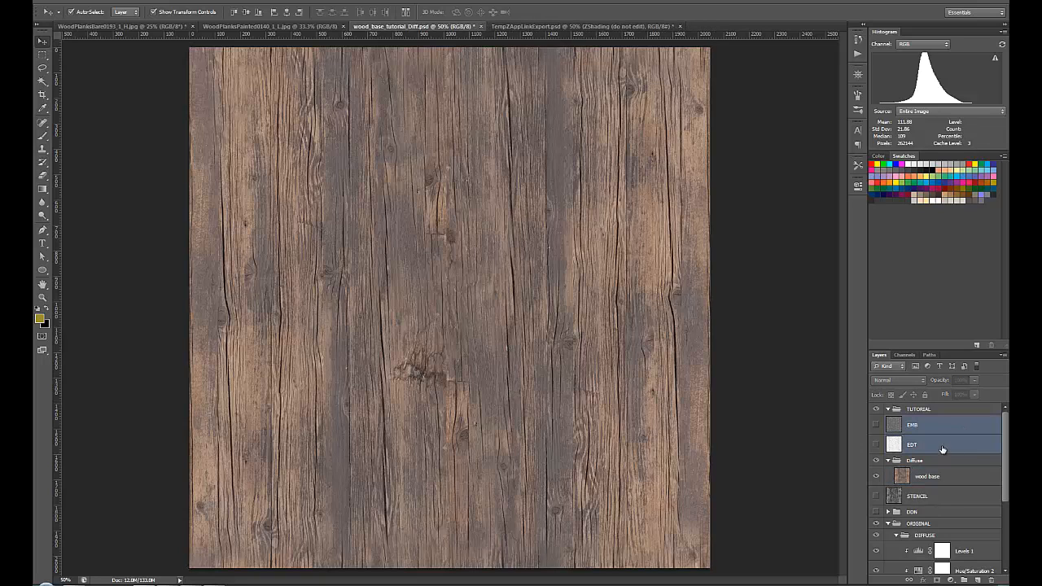
{"action": "left_click_drag", "start_coordinate": [942, 444], "coordinate": [952, 470]}
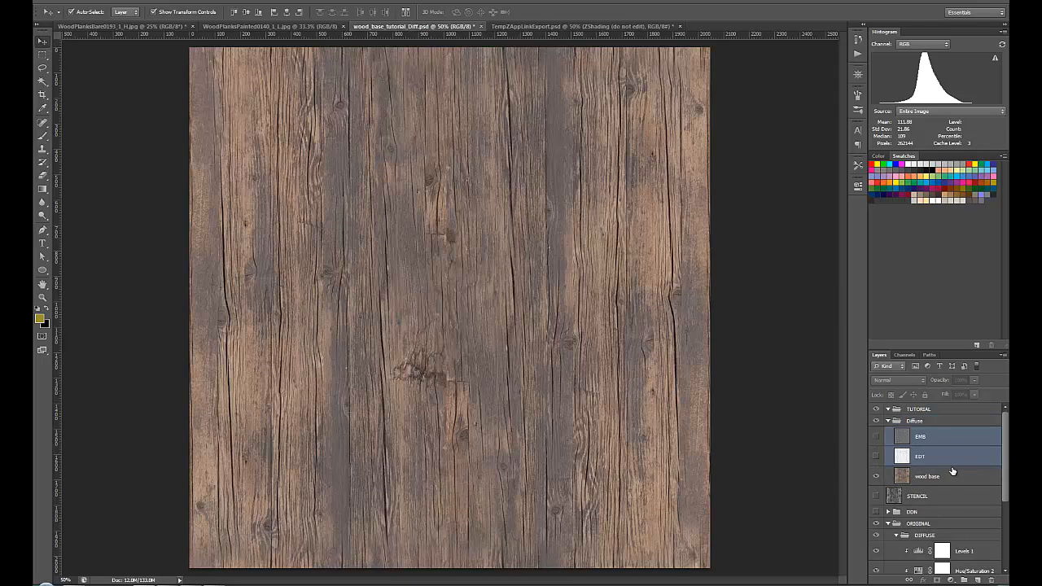
Step: Show the EMB layer, set its blend mode to Screen, and lower its opacity to a few percent
{"action": "left_click", "coordinate": [944, 441]}
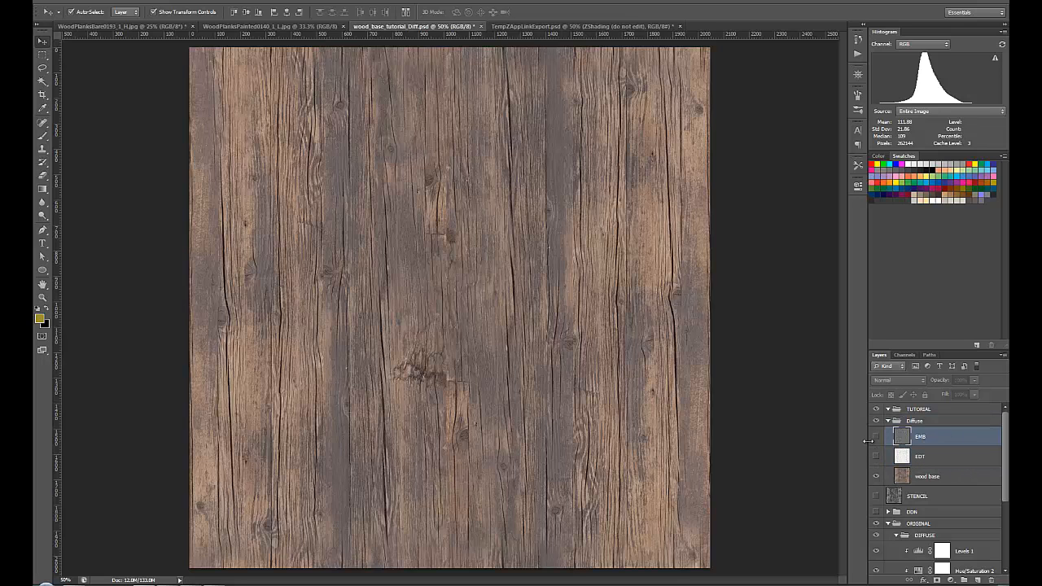
{"action": "left_click", "coordinate": [874, 437]}
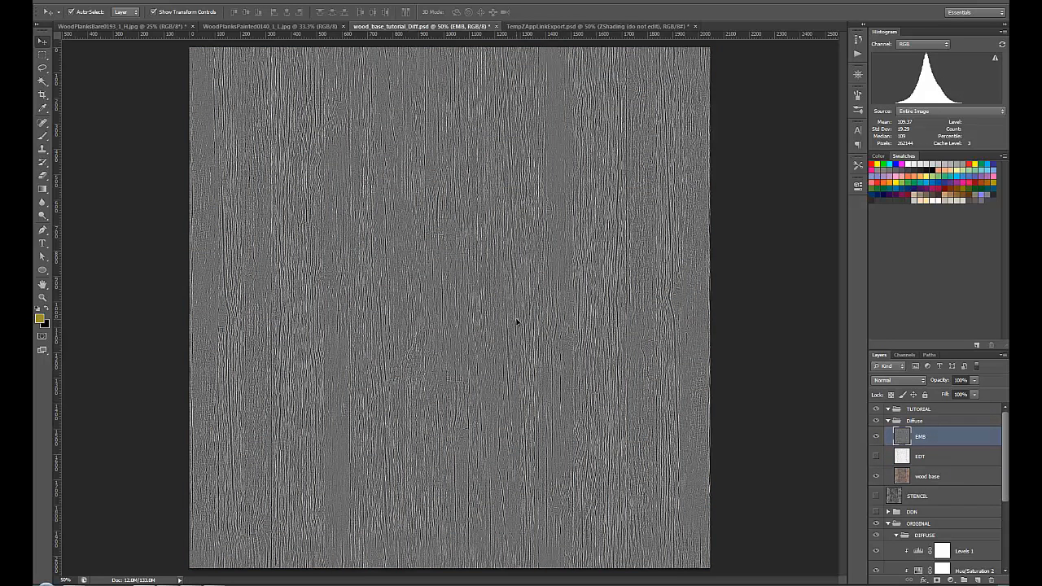
{"action": "left_click", "coordinate": [875, 455]}
{"action": "left_click", "coordinate": [899, 380]}
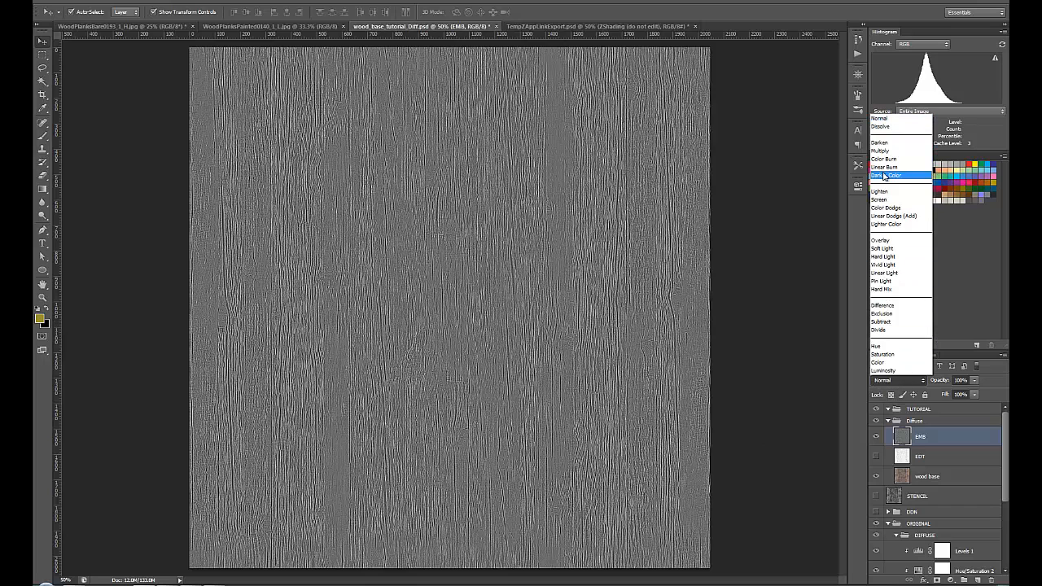
{"action": "left_click", "coordinate": [879, 199]}
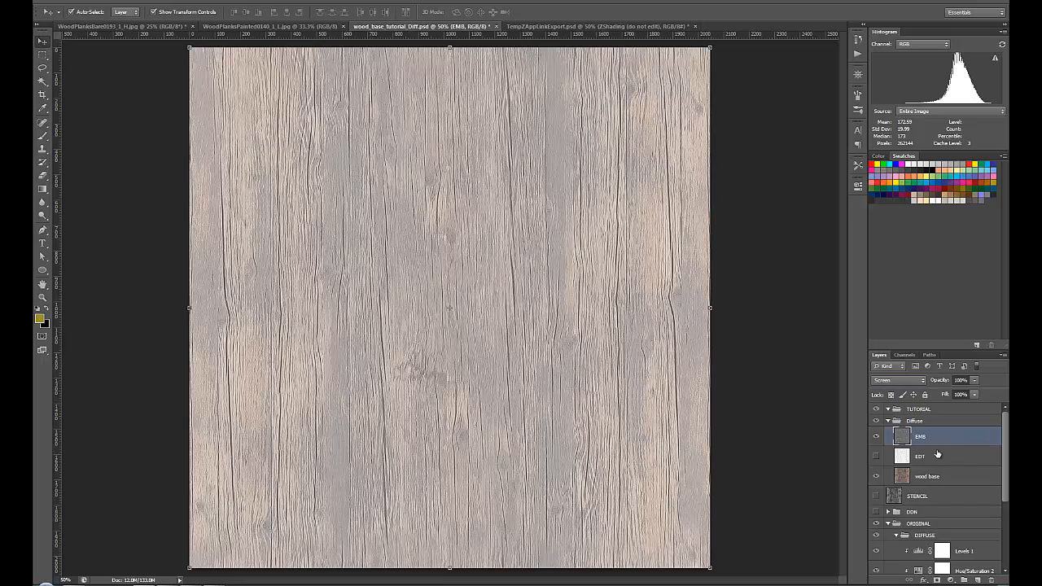
{"action": "left_click_drag", "start_coordinate": [940, 382], "coordinate": [853, 389]}
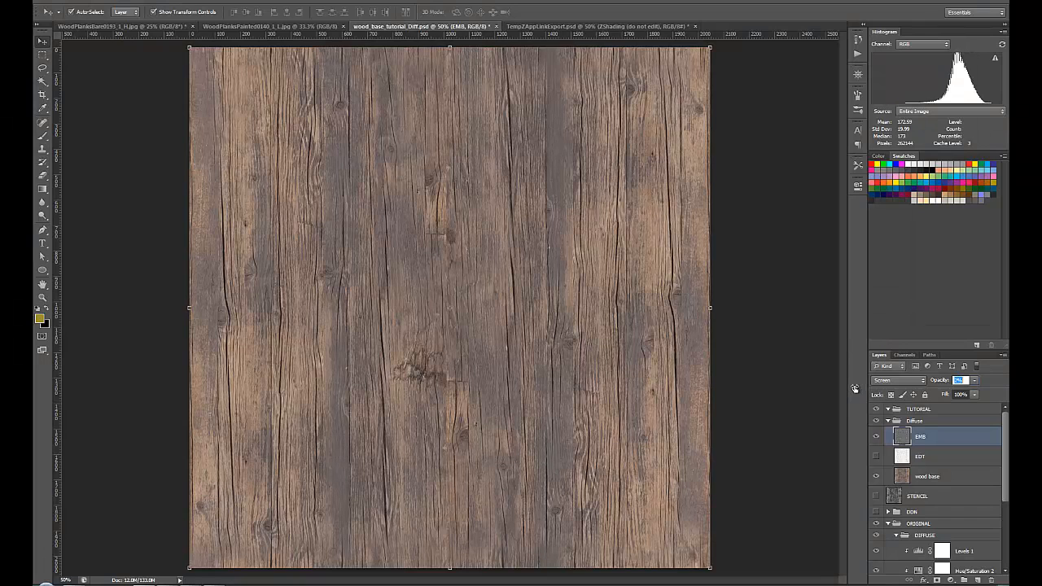
Step: Set the EMB layer's opacity to 4%, then show the EDT layer and set its blend mode to Multiply
{"action": "left_click_drag", "start_coordinate": [855, 389], "coordinate": [859, 388]}
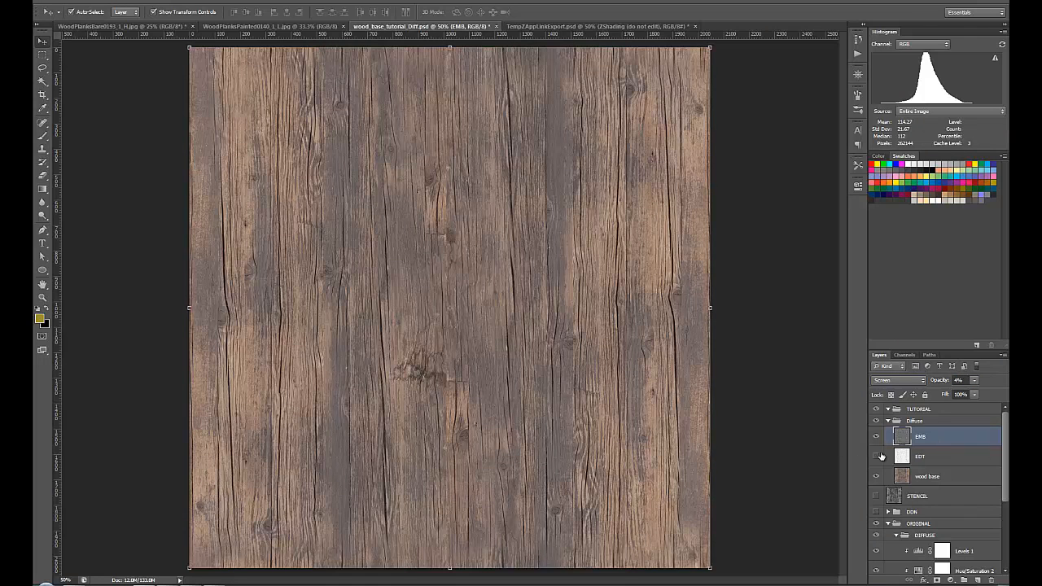
{"action": "left_click", "coordinate": [877, 456]}
{"action": "left_click", "coordinate": [964, 462]}
{"action": "left_click", "coordinate": [894, 380]}
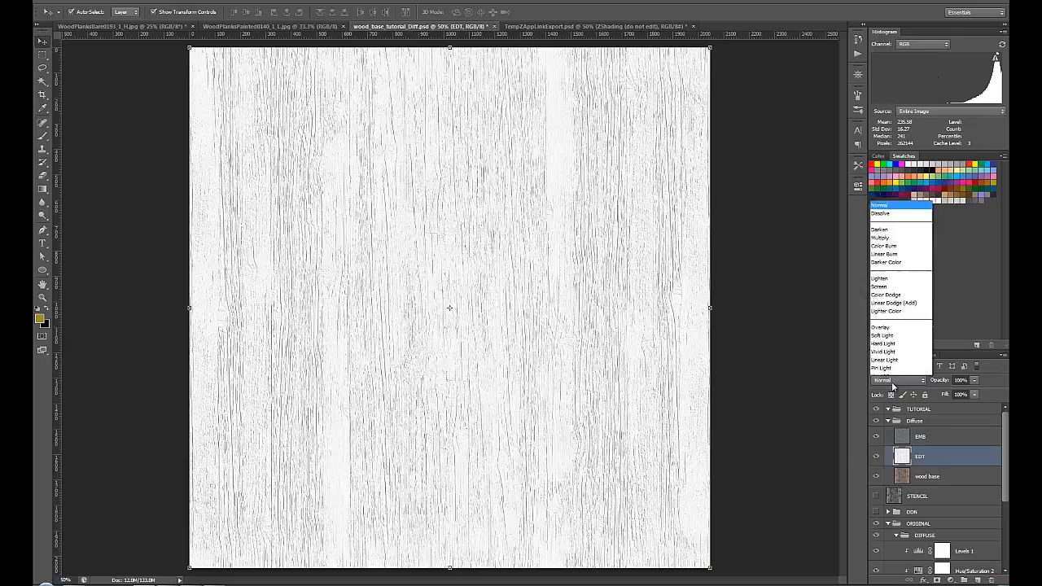
{"action": "left_click", "coordinate": [895, 151]}
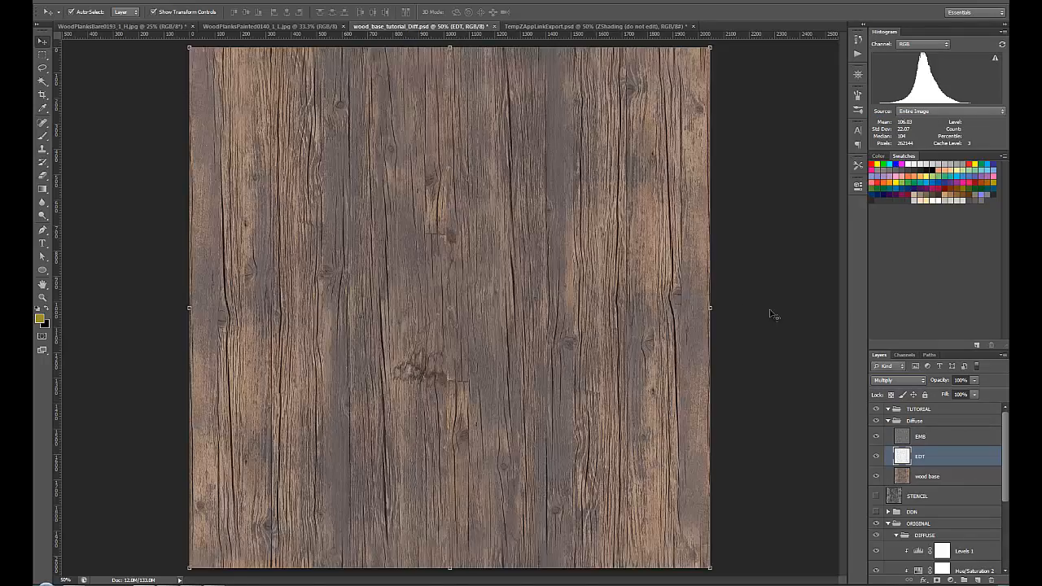
Step: Compare the wood detail around the damaged knot up close with the wood base and EDT layers toggled off and on
{"action": "left_click", "coordinate": [455, 350], "text": "ctrl"}
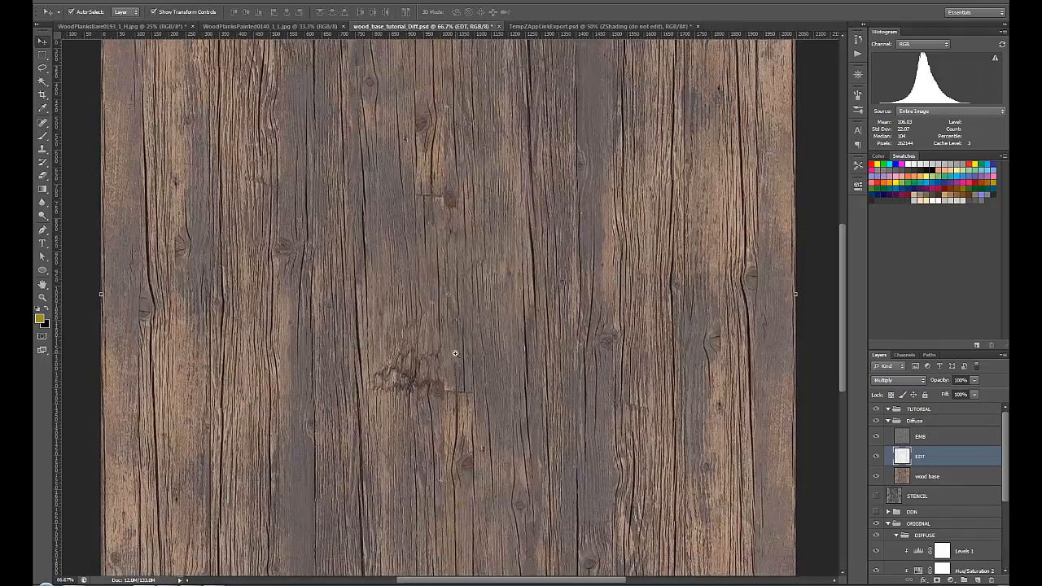
{"action": "left_click", "coordinate": [456, 352], "text": "ctrl"}
{"action": "left_click_drag", "start_coordinate": [515, 371], "coordinate": [478, 302]}
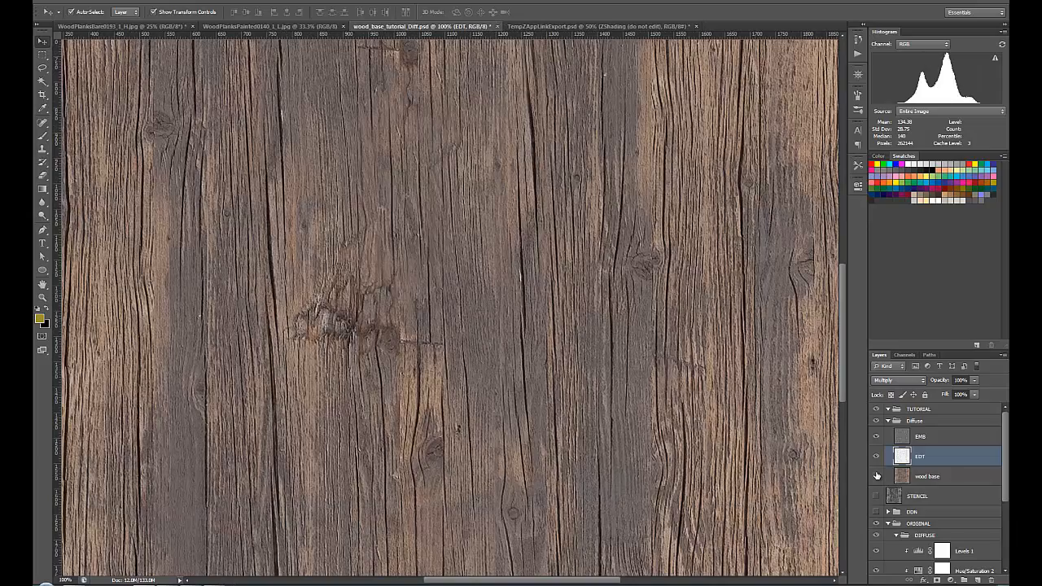
{"action": "left_click", "coordinate": [877, 477]}
{"action": "left_click", "coordinate": [877, 477]}
{"action": "scroll", "coordinate": [908, 461], "scroll_direction": "down", "scroll_amount": 1}
{"action": "scroll", "coordinate": [904, 456], "scroll_direction": "up", "scroll_amount": 1}
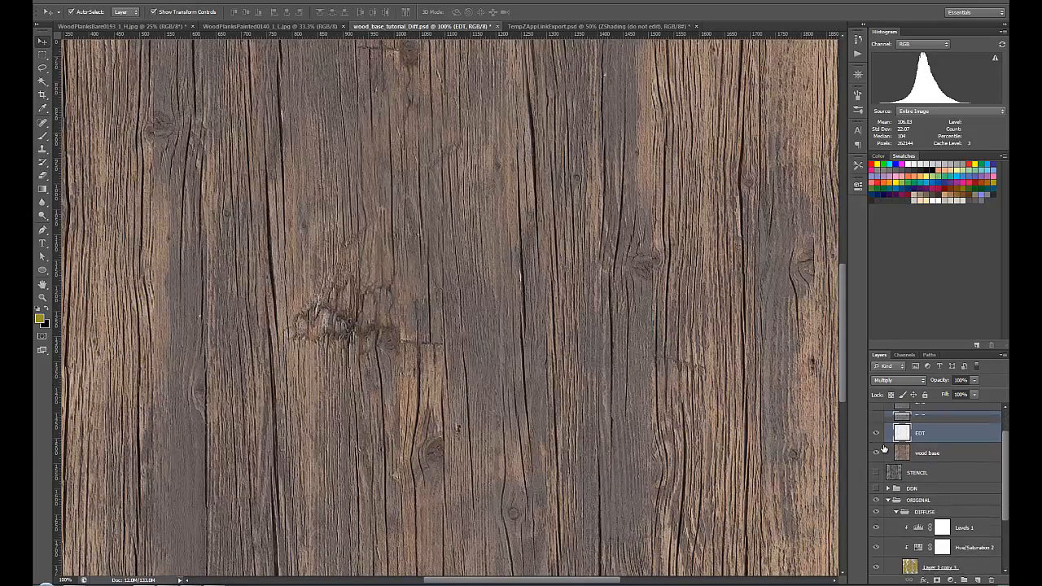
{"action": "left_click", "coordinate": [876, 445]}
{"action": "left_click", "coordinate": [877, 446]}
{"action": "left_click", "coordinate": [876, 445]}
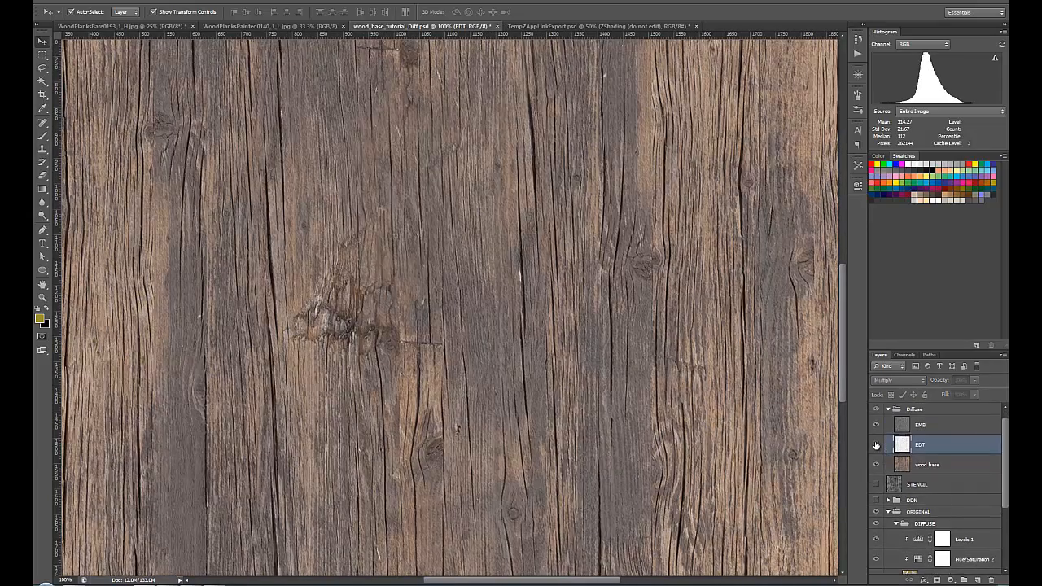
{"action": "left_click", "coordinate": [876, 445]}
Step: Lower the EDT layer's opacity to 42%, and hide and collapse the ORIGINAL group
{"action": "left_click", "coordinate": [482, 351], "text": "alt"}
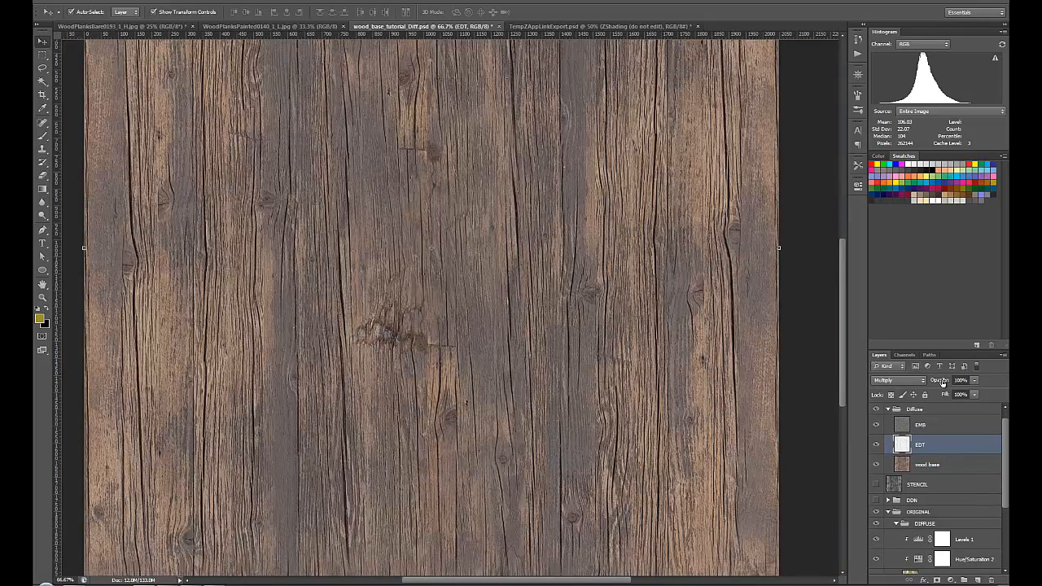
{"action": "left_click_drag", "start_coordinate": [940, 382], "coordinate": [913, 388]}
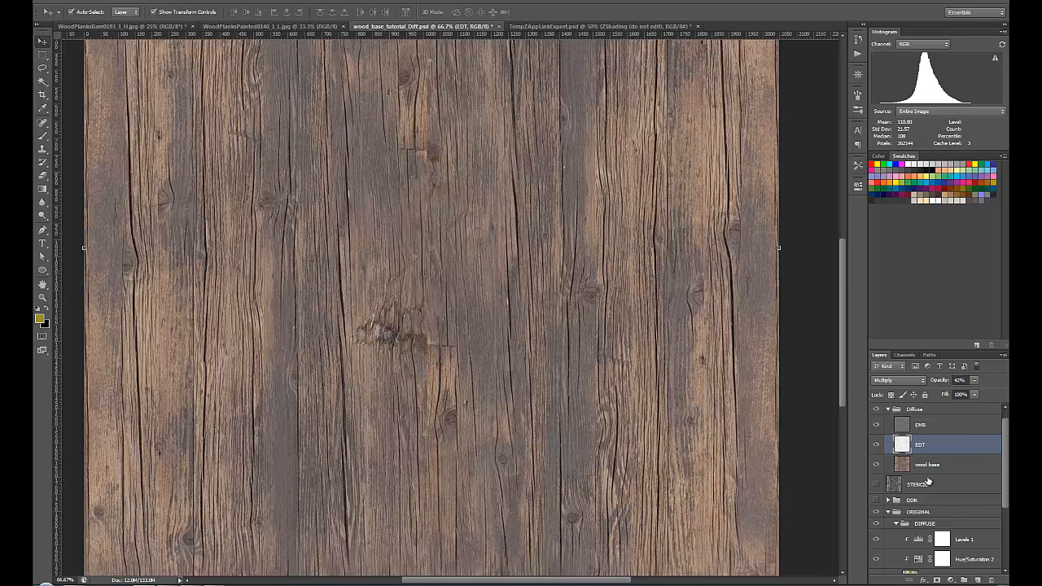
{"action": "left_click", "coordinate": [887, 511]}
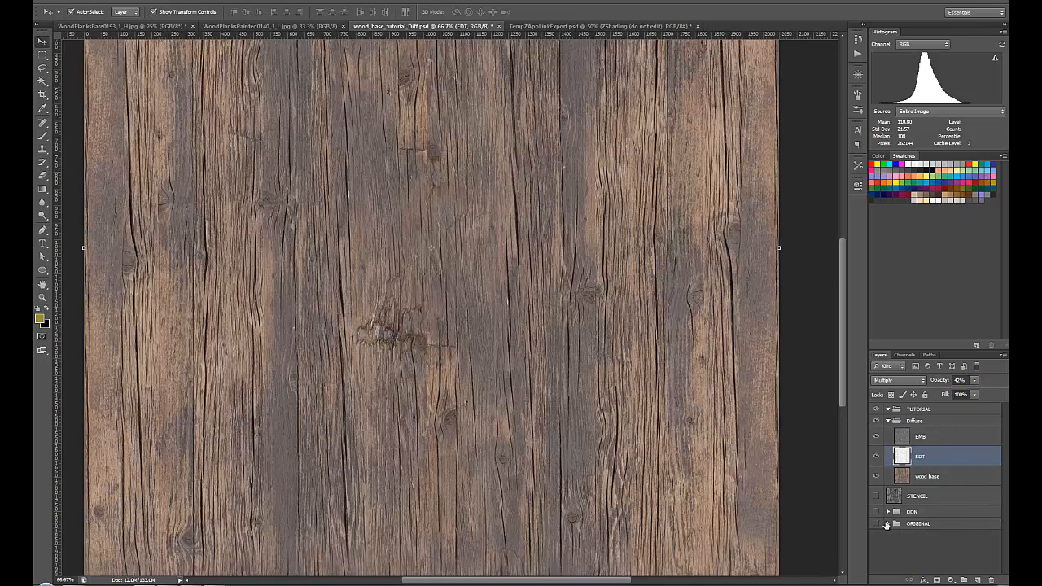
Step: Rename the EDT layer to "cavity" and check the EMB layer's effect by toggling its visibility
{"action": "left_click", "coordinate": [946, 477]}
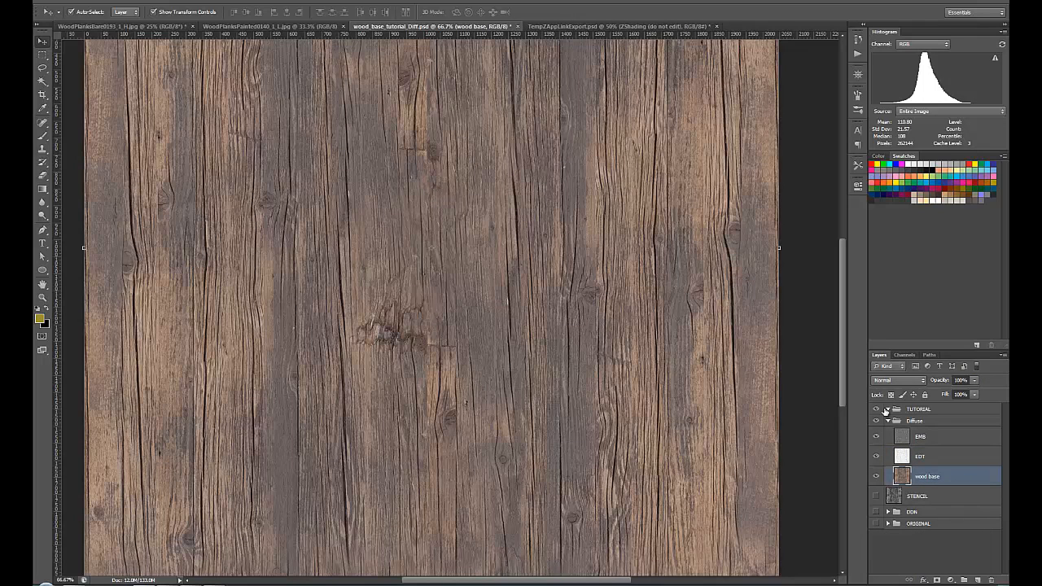
{"action": "double_click", "coordinate": [920, 457]}
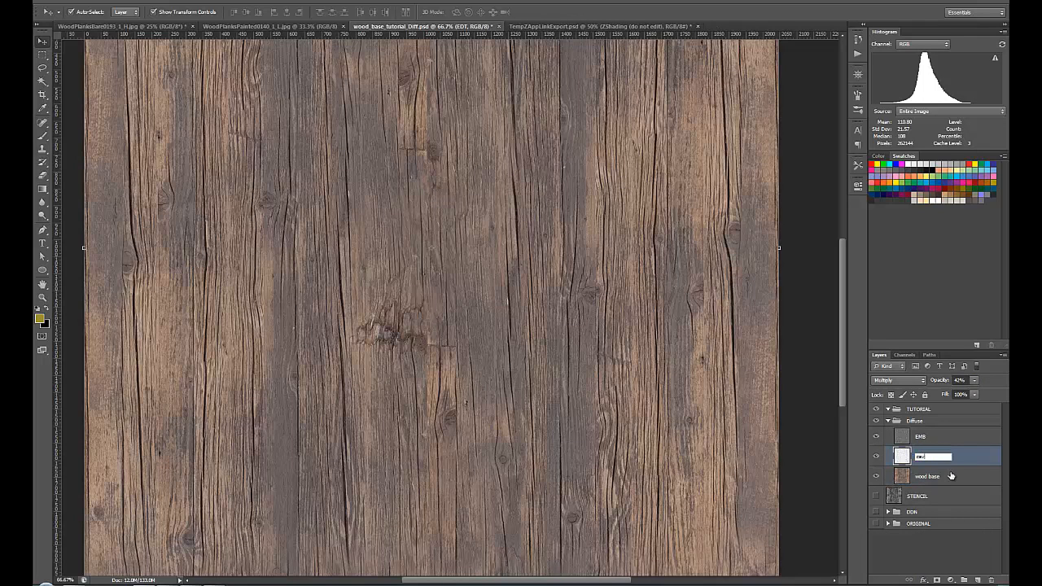
{"action": "key", "text": "Return"}
{"action": "left_click", "coordinate": [920, 437]}
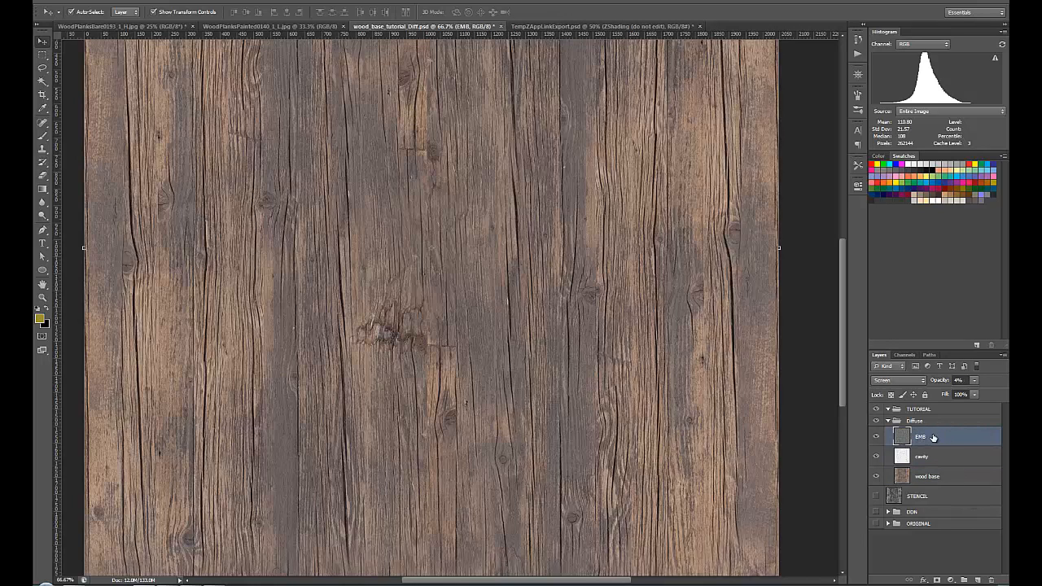
{"action": "left_click", "coordinate": [878, 440]}
{"action": "left_click", "coordinate": [877, 439]}
Step: Duplicate the wood base layer directly above itself and apply a High Pass filter with a very small radius to the copy
{"action": "left_click", "coordinate": [966, 480]}
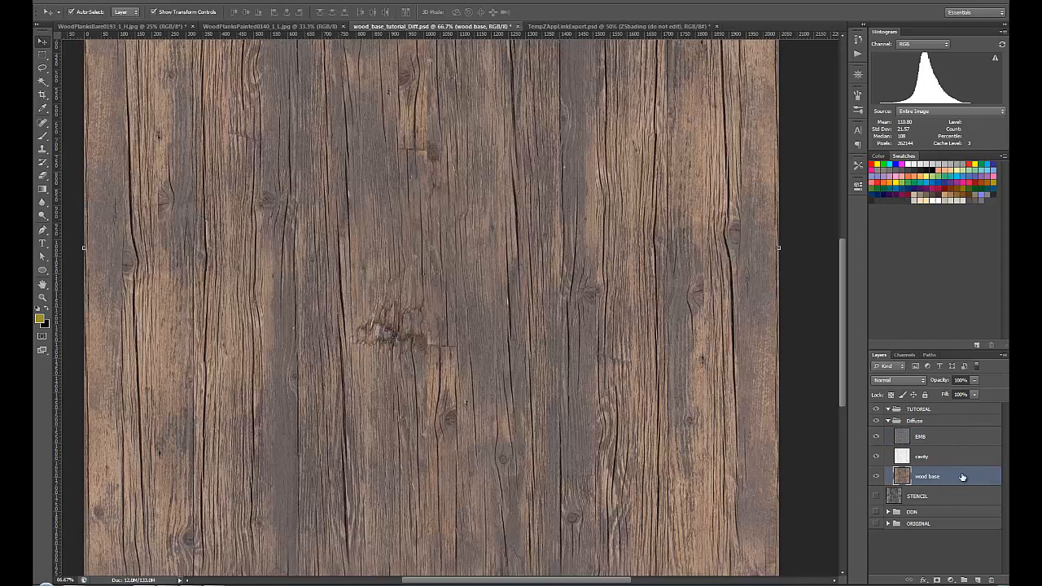
{"action": "left_click_drag", "start_coordinate": [967, 481], "coordinate": [979, 463]}
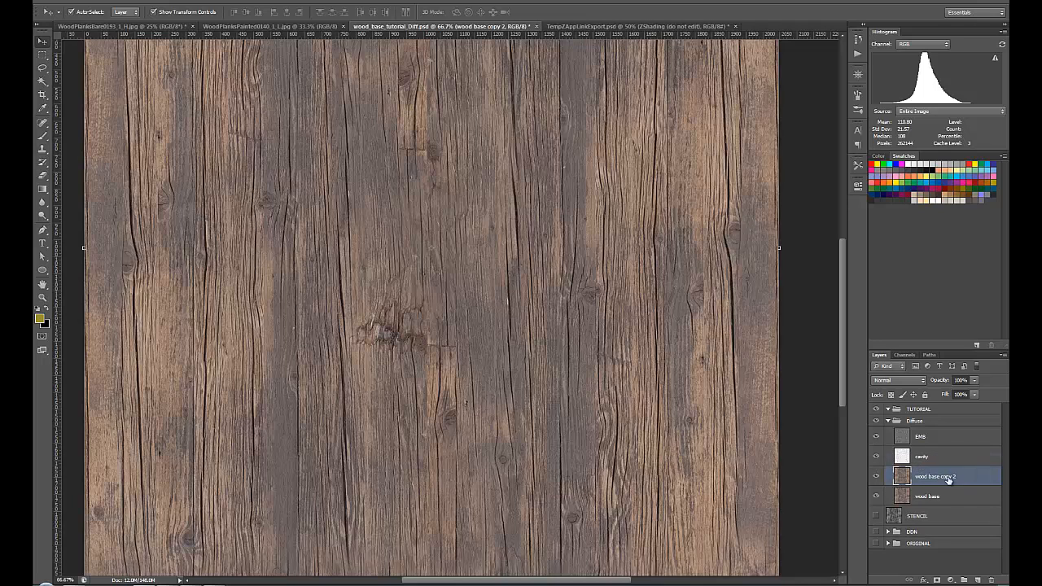
{"action": "left_click", "coordinate": [195, 2]}
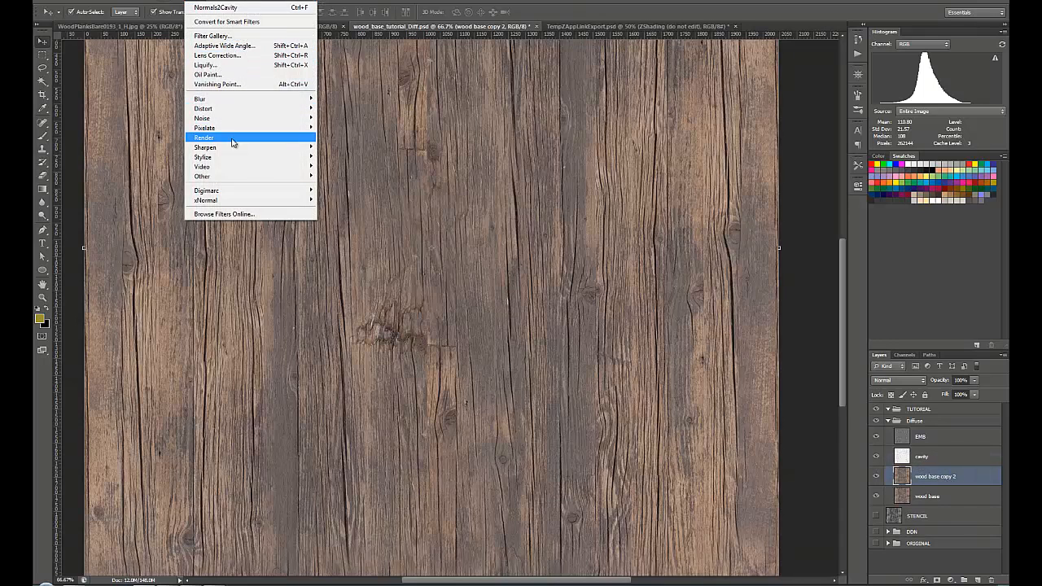
{"action": "mouse_move", "coordinate": [233, 177]}
{"action": "left_click", "coordinate": [155, 186]}
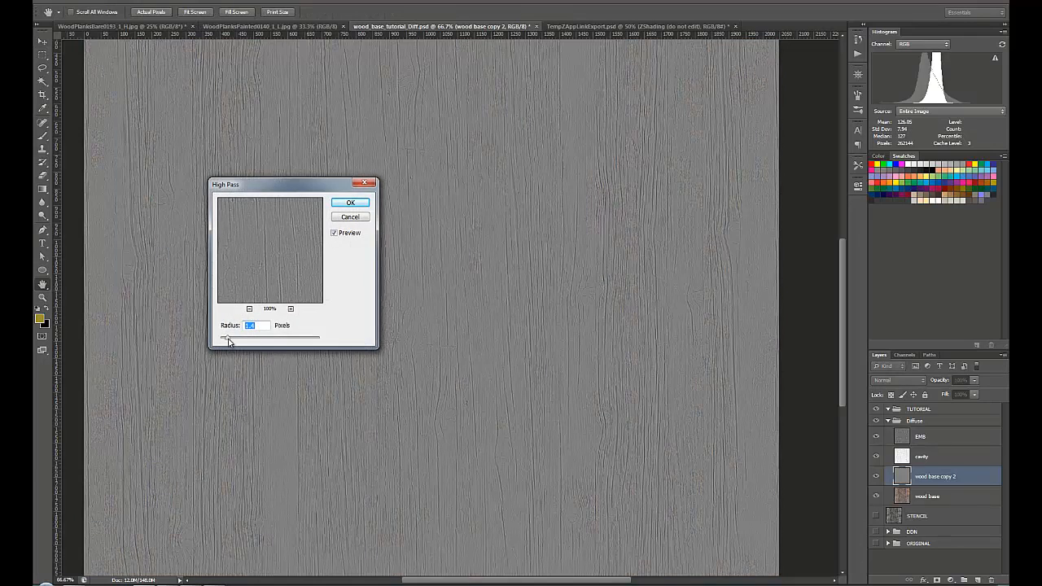
{"action": "left_click_drag", "start_coordinate": [228, 342], "coordinate": [226, 341]}
{"action": "left_click", "coordinate": [358, 206]}
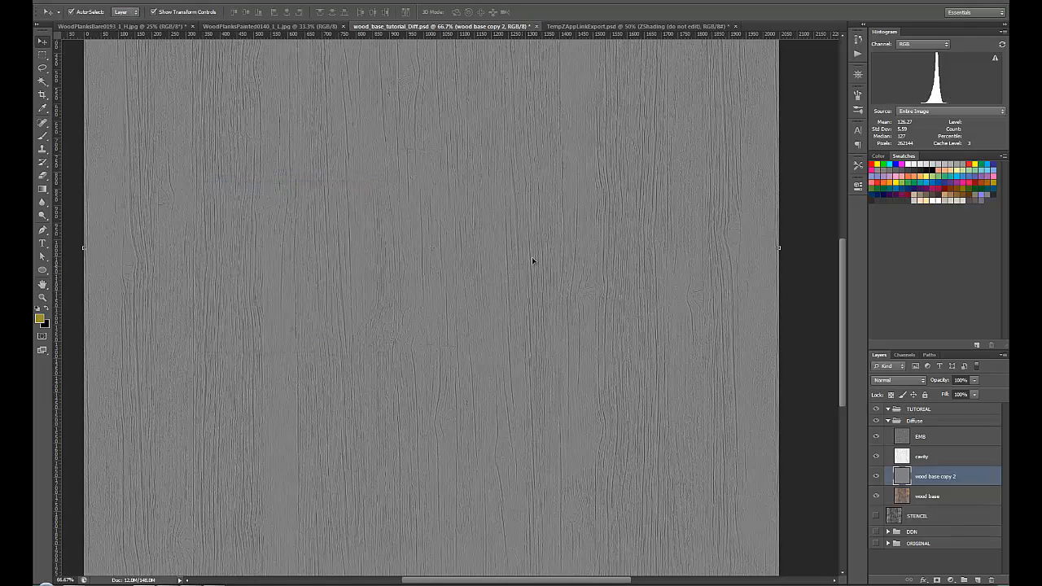
Step: Clip the high-pass copy to the wood base layer, set its blend mode to Overlay and its opacity to 62%
{"action": "left_click", "coordinate": [961, 486], "text": "alt"}
{"action": "left_click", "coordinate": [903, 380]}
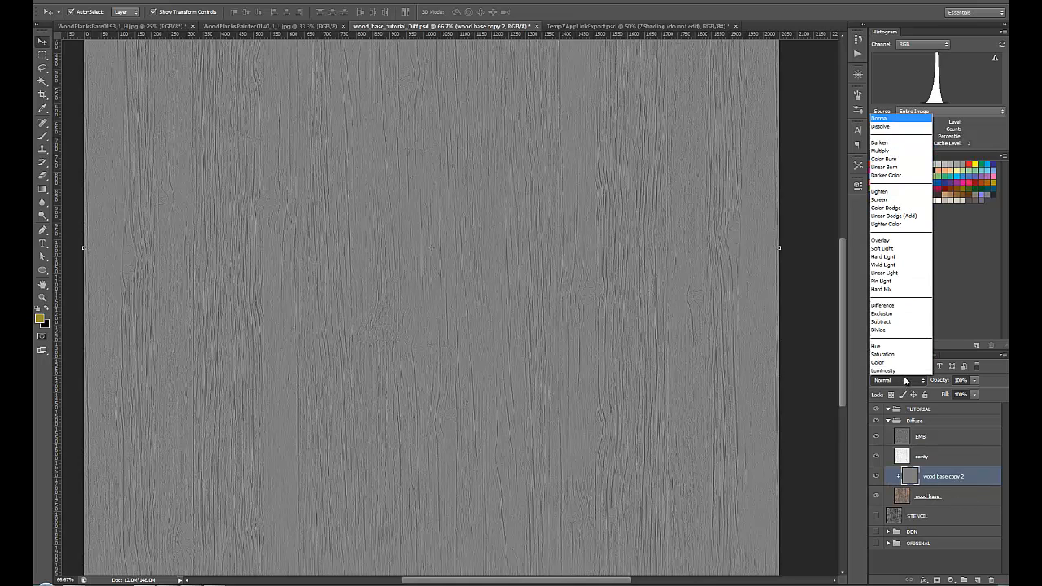
{"action": "left_click", "coordinate": [891, 243]}
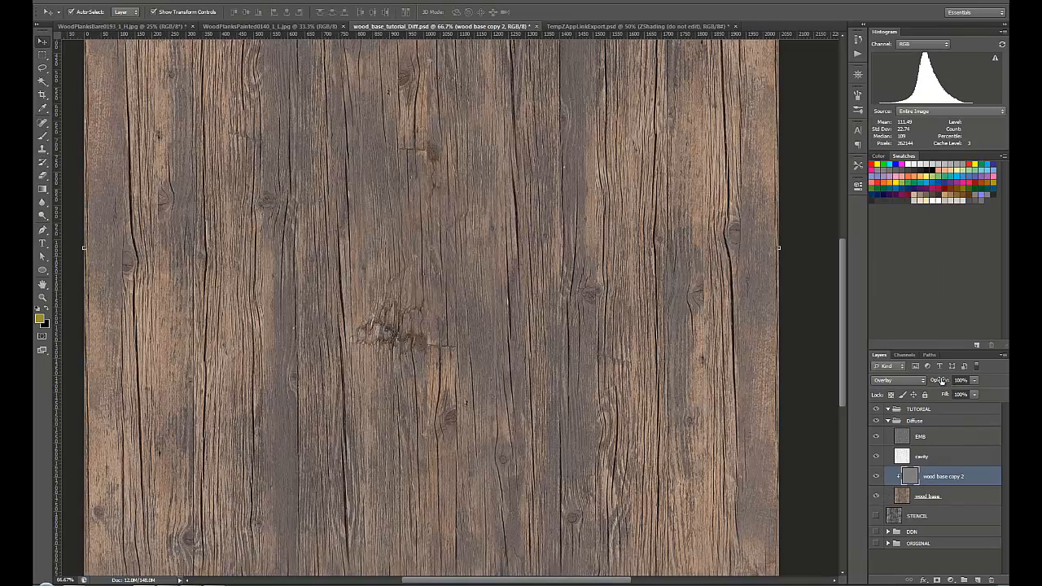
{"action": "left_click_drag", "start_coordinate": [941, 381], "coordinate": [899, 384]}
{"action": "type", "text": "62"}
{"action": "key", "text": "Return"}
{"action": "key", "text": "ctrl+minus"}
{"action": "key", "text": "ctrl+minus"}
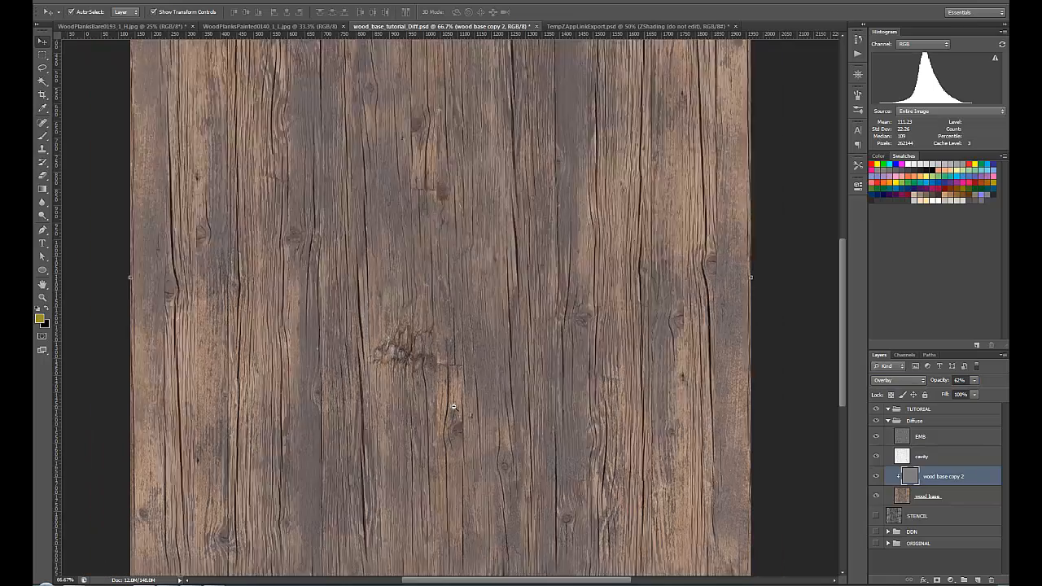
{"action": "key", "text": "ctrl+plus"}
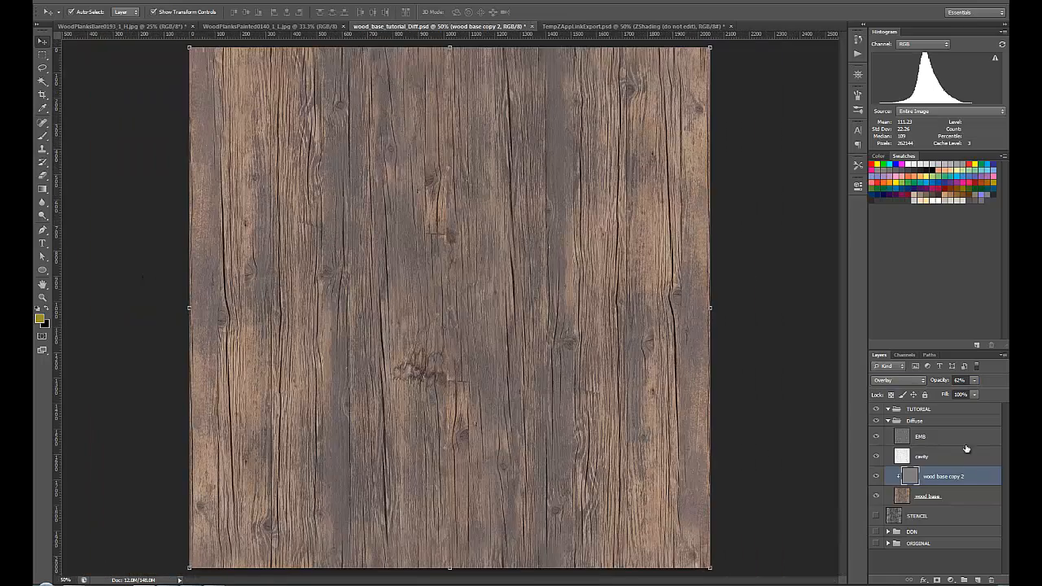
Step: Add a Hue/Saturation adjustment clipped above the high-pass copy and lower its saturation to about -55 to gray the wood
{"action": "left_click", "coordinate": [954, 438]}
{"action": "left_click", "coordinate": [935, 478]}
{"action": "left_click", "coordinate": [950, 580]}
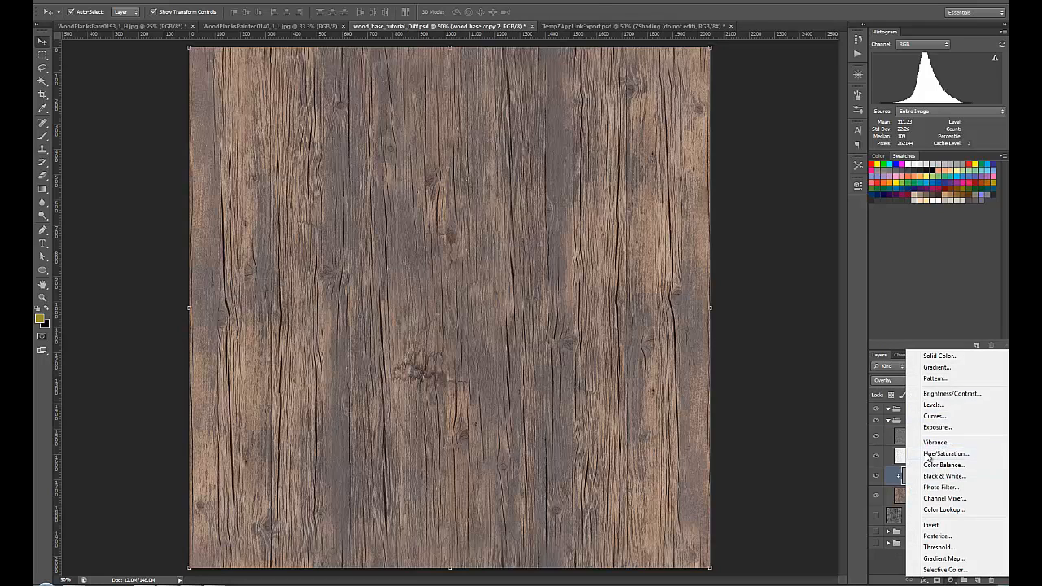
{"action": "left_click", "coordinate": [927, 454]}
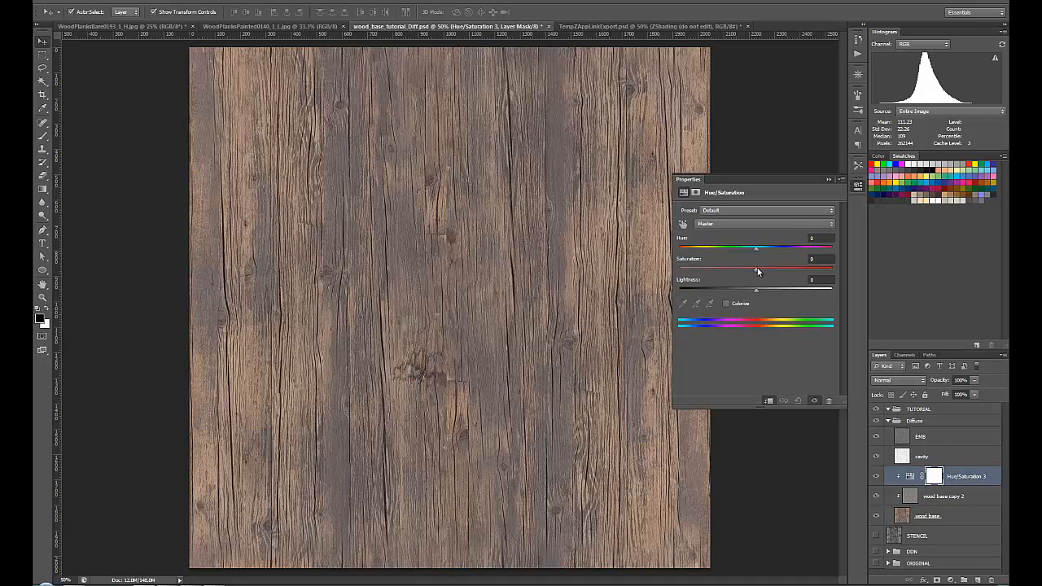
{"action": "left_click_drag", "start_coordinate": [758, 271], "coordinate": [749, 275]}
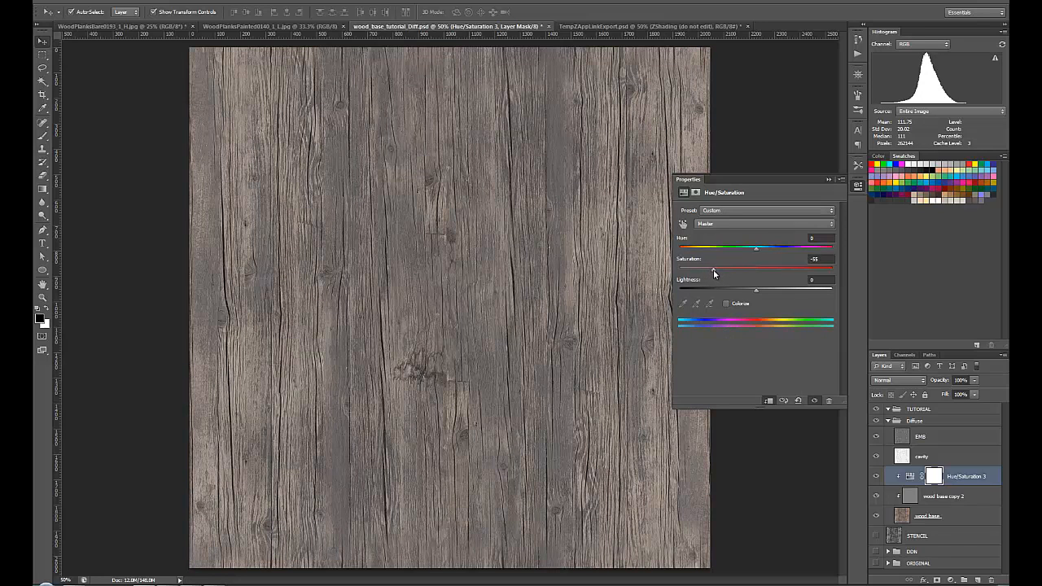
{"action": "left_click_drag", "start_coordinate": [712, 269], "coordinate": [758, 249]}
{"action": "left_click", "coordinate": [829, 180]}
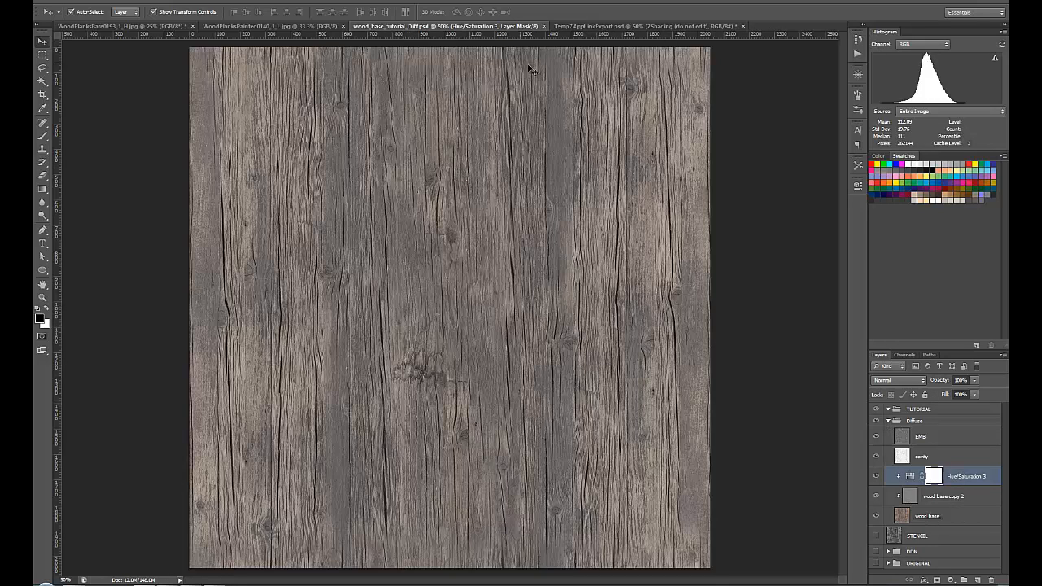
Step: Close the TempZAppLinkExport.psd normal map document
{"action": "left_click", "coordinate": [641, 27]}
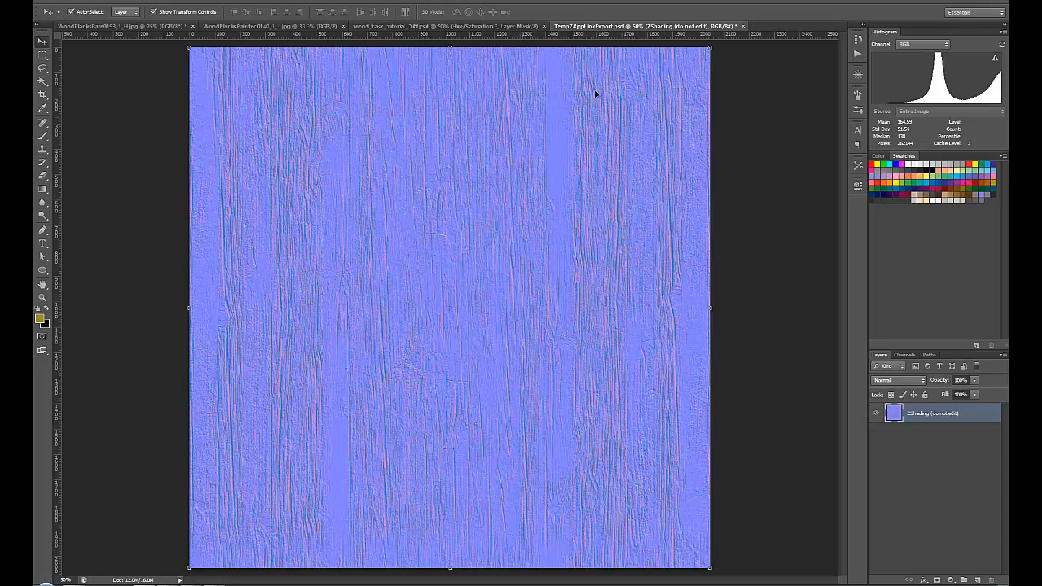
{"action": "key", "text": "ctrl+w"}
{"action": "left_click", "coordinate": [593, 216]}
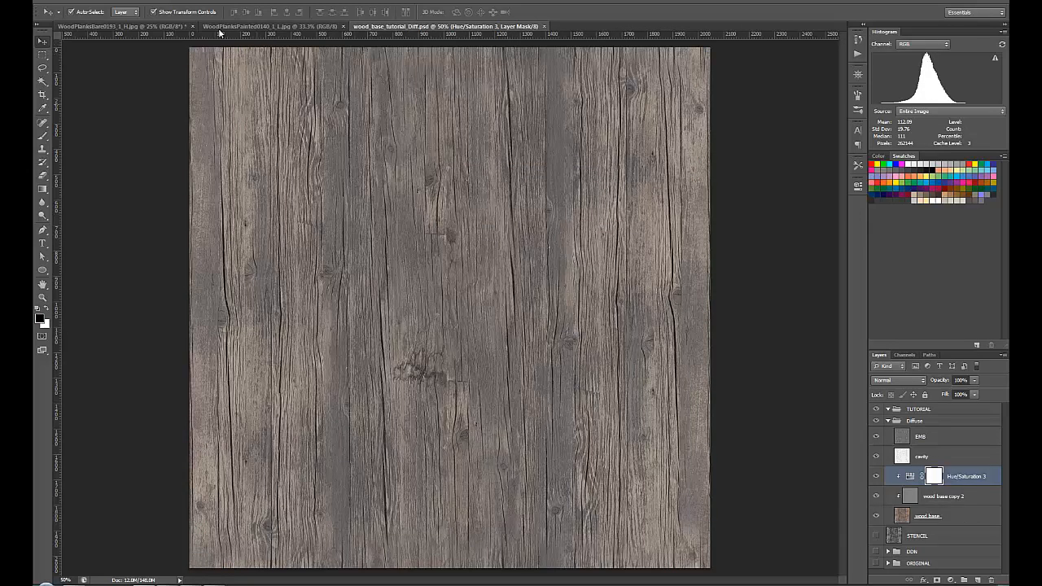
Step: Select the yellow paint in WoodPlanksPainted0140_1_L.jpg with Color Range, sampling the upper plank at a fuzziness of about 73
{"action": "left_click", "coordinate": [261, 27]}
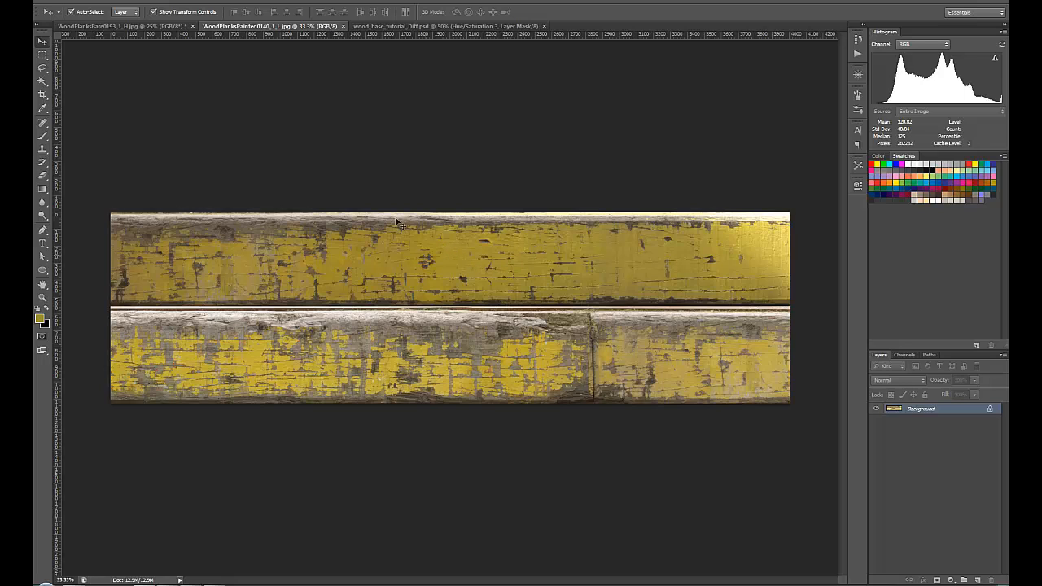
{"action": "left_click", "coordinate": [175, 2]}
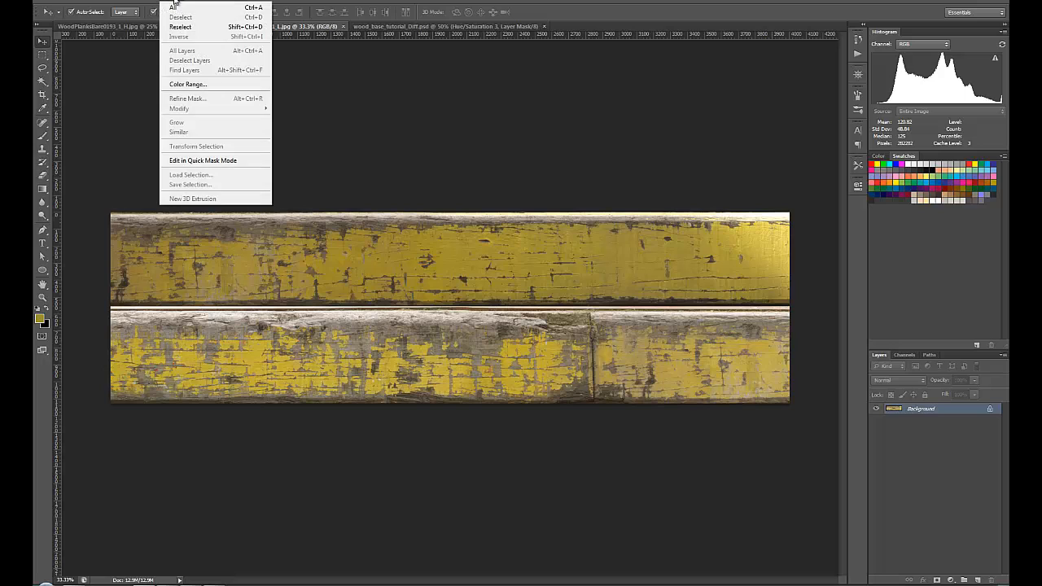
{"action": "left_click", "coordinate": [191, 85]}
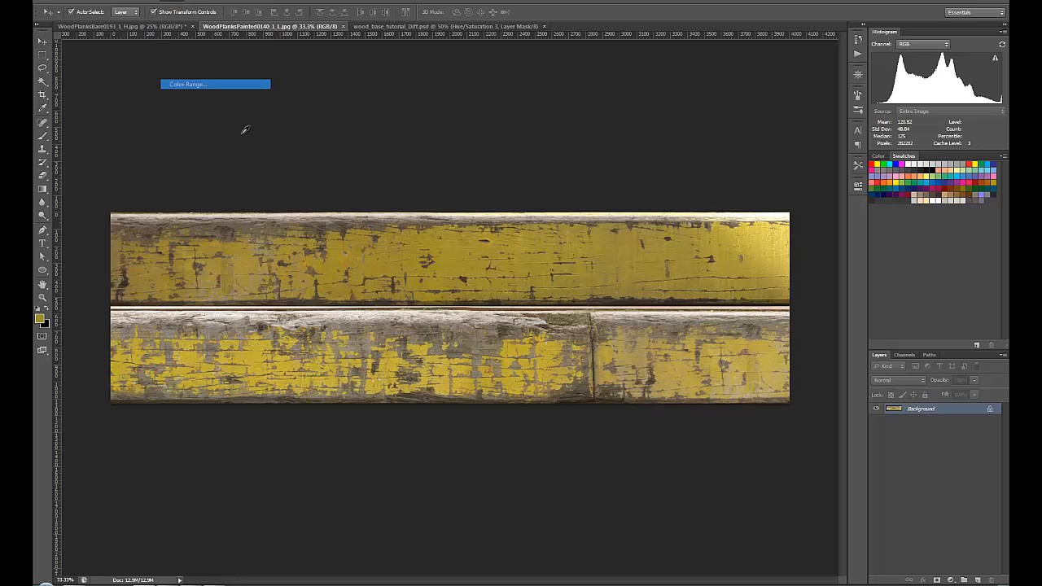
{"action": "left_click", "coordinate": [455, 259]}
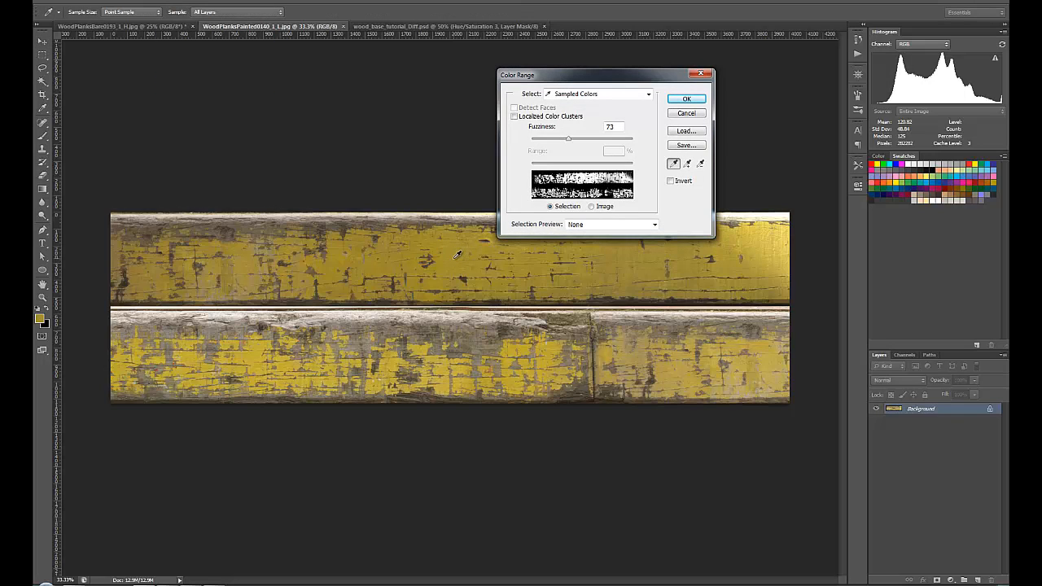
{"action": "mouse_move", "coordinate": [568, 143]}
{"action": "left_mouse_down"}
{"action": "mouse_move", "coordinate": [551, 144]}
{"action": "mouse_move", "coordinate": [569, 143]}
{"action": "left_mouse_up"}
{"action": "left_click", "coordinate": [697, 101]}
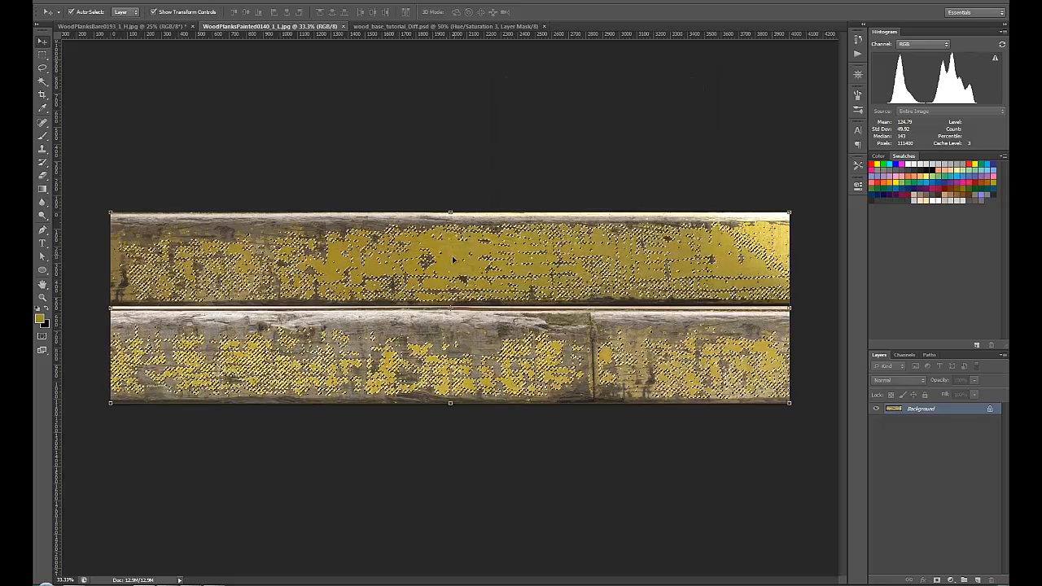
Step: Move the selected yellow paint into wood_base_tutorial_Diff.psd as a new layer above the Hue/Saturation adjustment
{"action": "mouse_move", "coordinate": [454, 251]}
{"action": "left_mouse_down"}
{"action": "mouse_move", "coordinate": [439, 259]}
{"action": "mouse_move", "coordinate": [400, 186]}
{"action": "mouse_move", "coordinate": [404, 80]}
{"action": "left_mouse_up"}
{"action": "left_click_drag", "start_coordinate": [414, 28], "coordinate": [418, 11]}
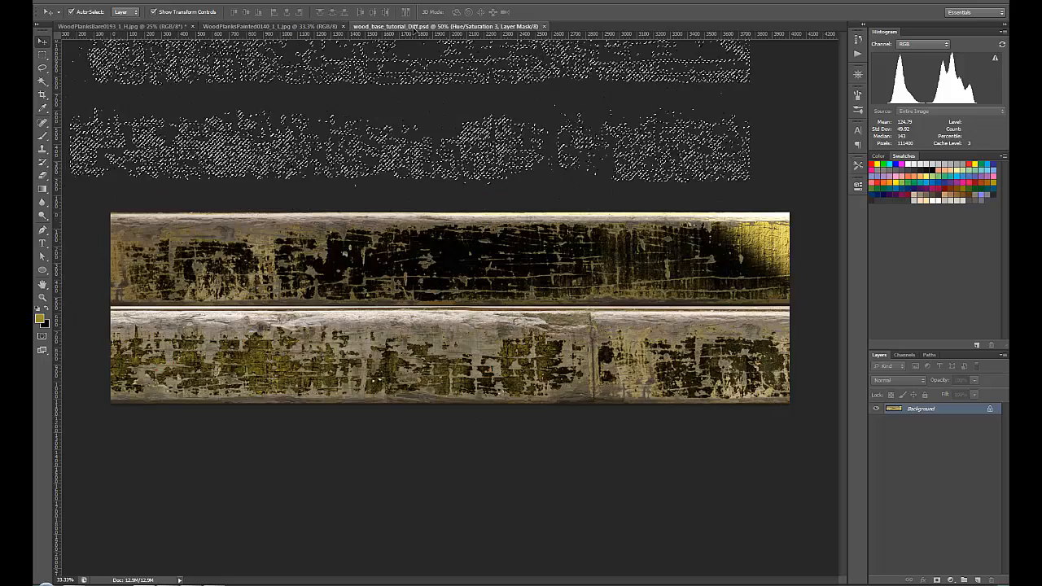
{"action": "left_click", "coordinate": [416, 26]}
{"action": "left_click_drag", "start_coordinate": [447, 329], "coordinate": [448, 330]}
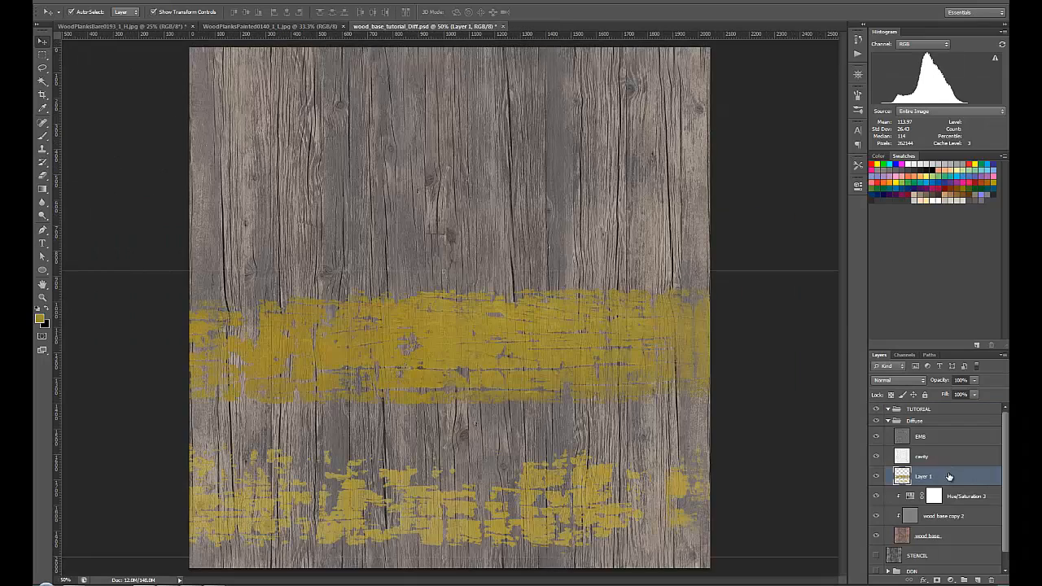
Step: Place the yellow paint layer above EMB, rotate it 90 degrees to run vertically, and position it over the left half of the texture
{"action": "left_click_drag", "start_coordinate": [949, 477], "coordinate": [952, 432]}
{"action": "key", "text": "ctrl+t"}
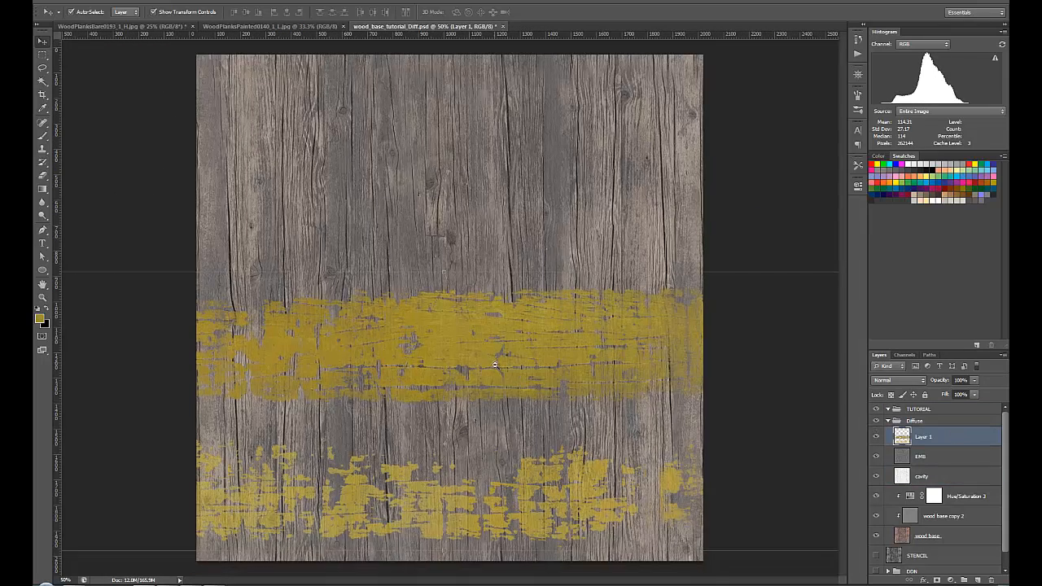
{"action": "key", "text": "ctrl+minus"}
{"action": "left_click_drag", "start_coordinate": [453, 324], "coordinate": [456, 259]}
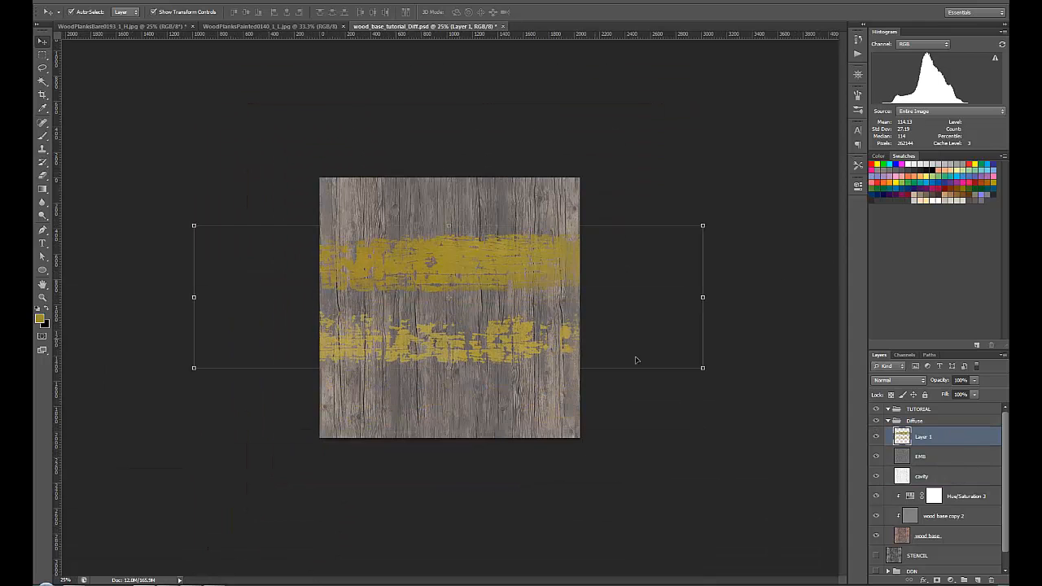
{"action": "mouse_move", "coordinate": [708, 373]}
{"action": "left_mouse_down"}
{"action": "mouse_move", "coordinate": [540, 116]}
{"action": "mouse_move", "coordinate": [500, 93]}
{"action": "left_mouse_up"}
{"action": "key", "text": "Return"}
{"action": "mouse_move", "coordinate": [424, 295]}
{"action": "left_mouse_down"}
{"action": "mouse_move", "coordinate": [403, 268]}
{"action": "mouse_move", "coordinate": [368, 281]}
{"action": "mouse_move", "coordinate": [367, 302]}
{"action": "left_mouse_up"}
{"action": "key", "text": "ctrl+plus"}
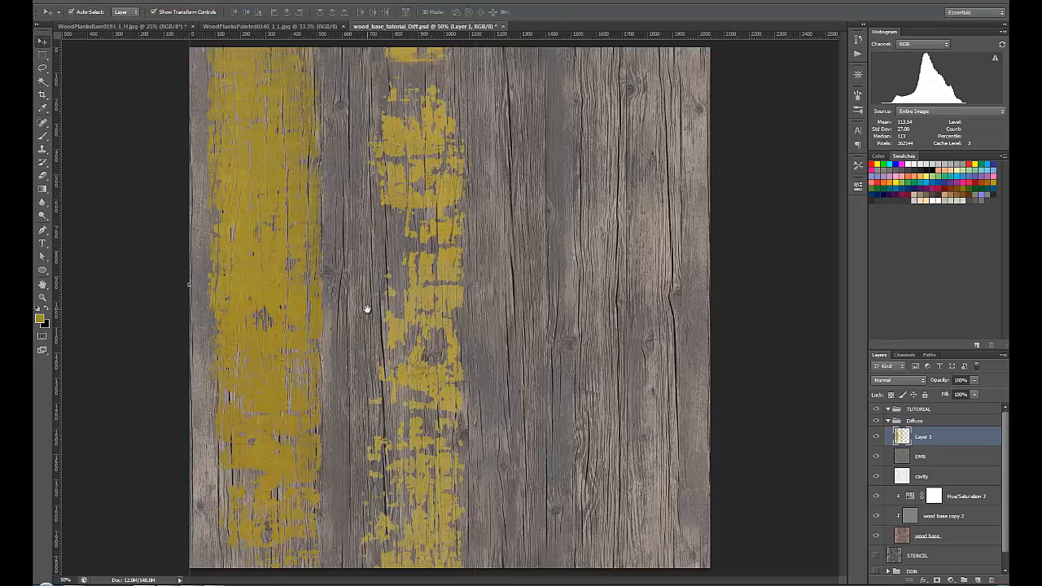
Step: Duplicate the vertical paint strips across to the right half of the texture and merge the paint layers into one
{"action": "mouse_move", "coordinate": [266, 287]}
{"action": "left_mouse_down"}
{"action": "mouse_move", "coordinate": [261, 325]}
{"action": "mouse_move", "coordinate": [302, 342]}
{"action": "mouse_move", "coordinate": [402, 327]}
{"action": "mouse_move", "coordinate": [349, 319]}
{"action": "left_mouse_up"}
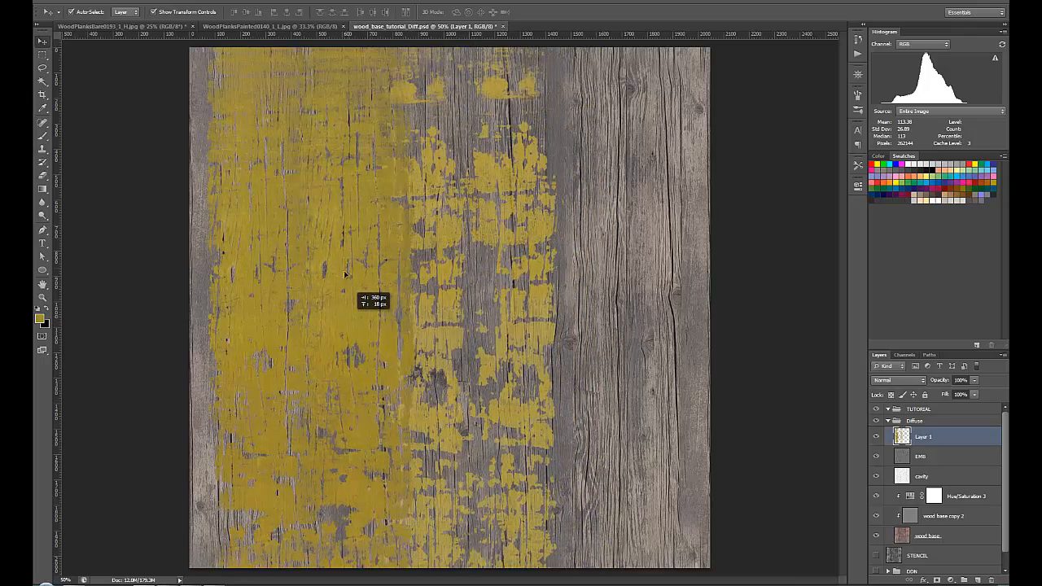
{"action": "mouse_move", "coordinate": [345, 274]}
{"action": "left_mouse_down"}
{"action": "mouse_move", "coordinate": [349, 219]}
{"action": "mouse_move", "coordinate": [395, 358]}
{"action": "mouse_move", "coordinate": [508, 305]}
{"action": "mouse_move", "coordinate": [502, 296]}
{"action": "mouse_move", "coordinate": [518, 295]}
{"action": "mouse_move", "coordinate": [511, 311]}
{"action": "left_mouse_up"}
{"action": "key", "text": "ctrl+j"}
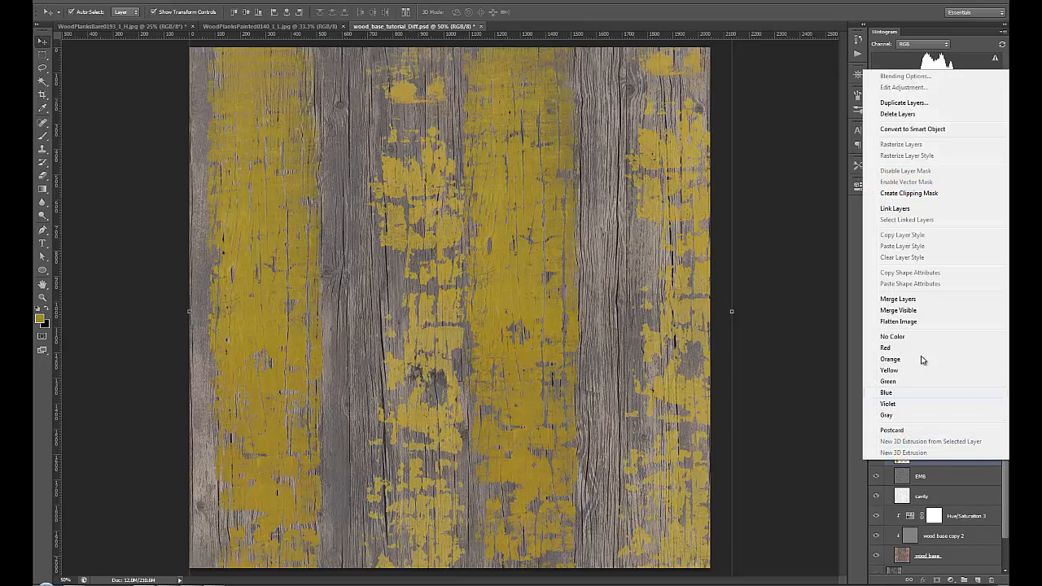
{"action": "left_click", "coordinate": [902, 299]}
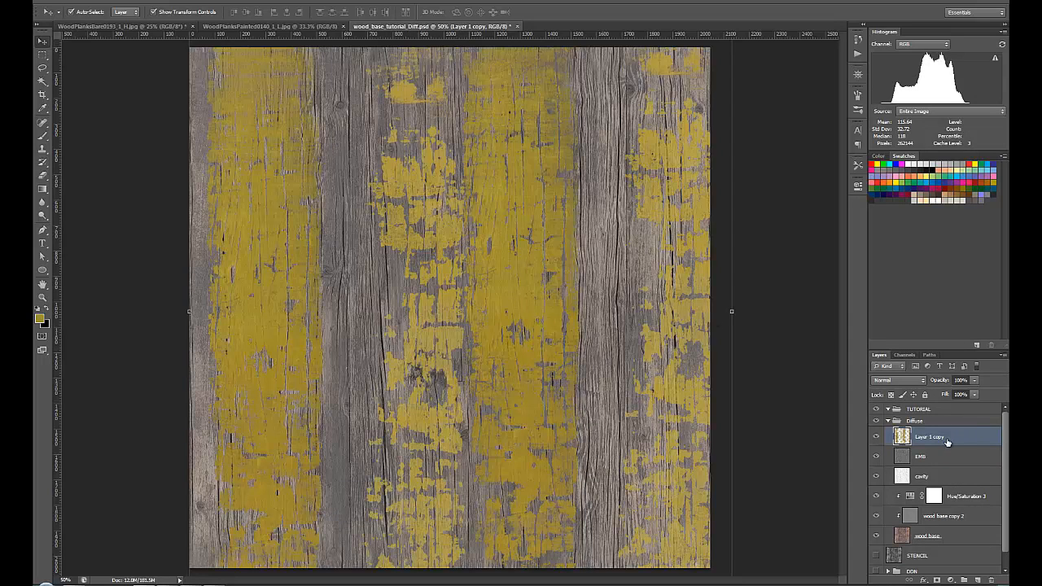
Step: Add a drop shadow to the merged paint layer with a 90-degree angle, global light off, a reduced distance and size 0 px
{"action": "double_click", "coordinate": [992, 435]}
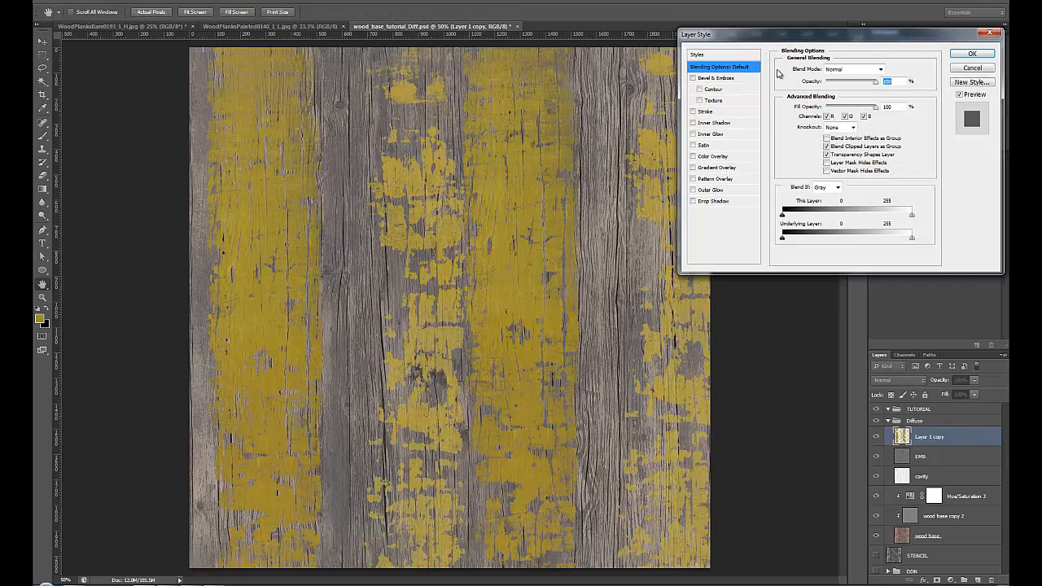
{"action": "left_click_drag", "start_coordinate": [805, 38], "coordinate": [577, 135]}
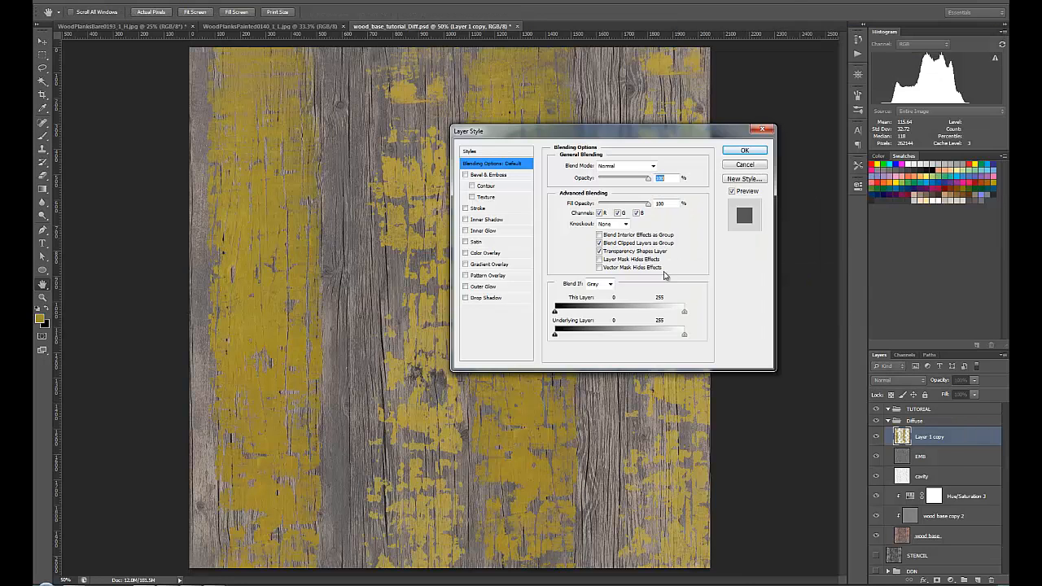
{"action": "left_click", "coordinate": [486, 298]}
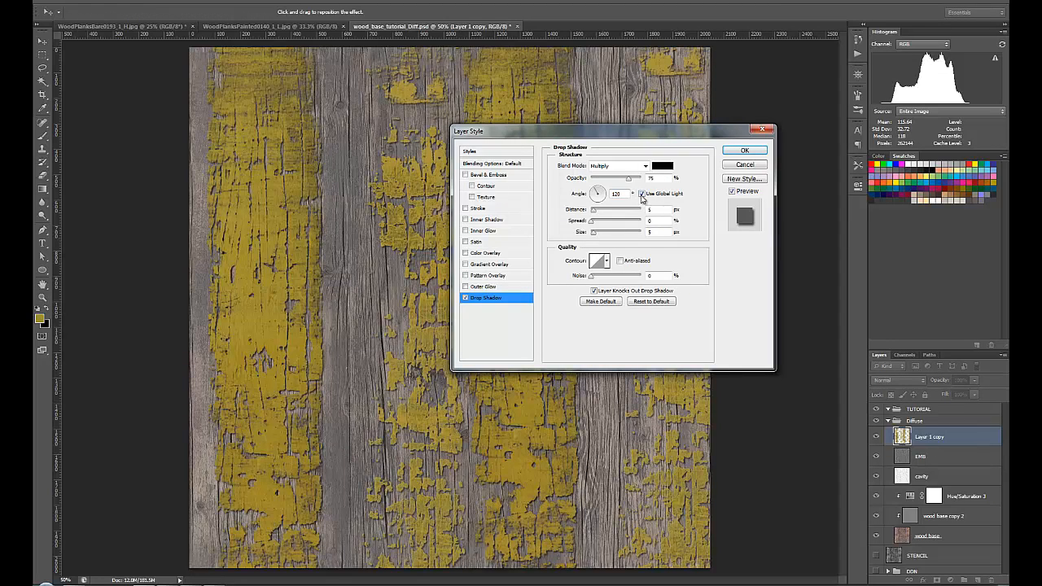
{"action": "left_click_drag", "start_coordinate": [605, 197], "coordinate": [599, 166]}
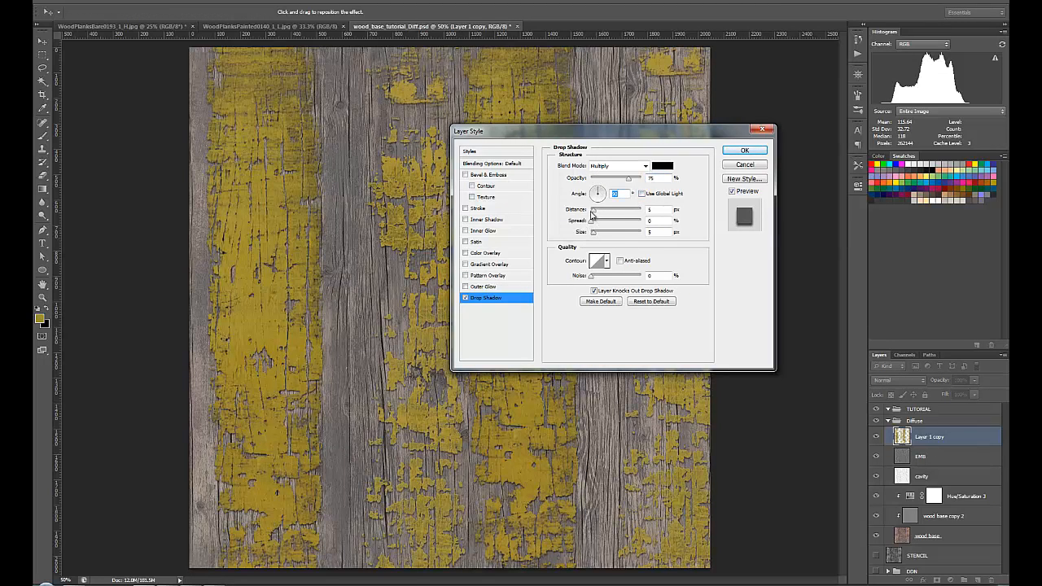
{"action": "left_click_drag", "start_coordinate": [592, 212], "coordinate": [591, 210]}
{"action": "left_click_drag", "start_coordinate": [594, 234], "coordinate": [591, 234]}
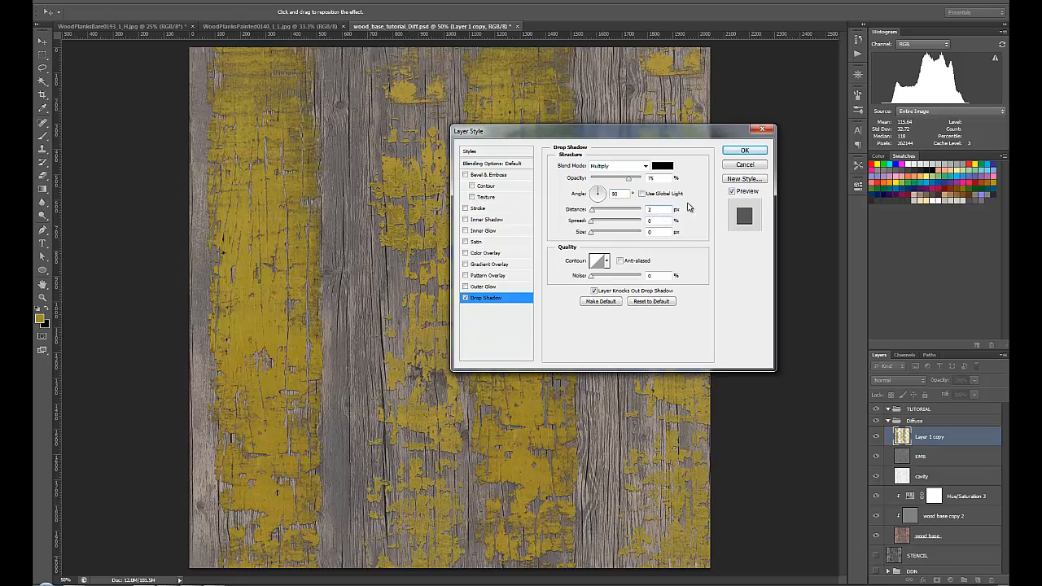
{"action": "key", "text": "Down"}
{"action": "left_click", "coordinate": [743, 150]}
{"action": "key", "text": "ctrl+plus"}
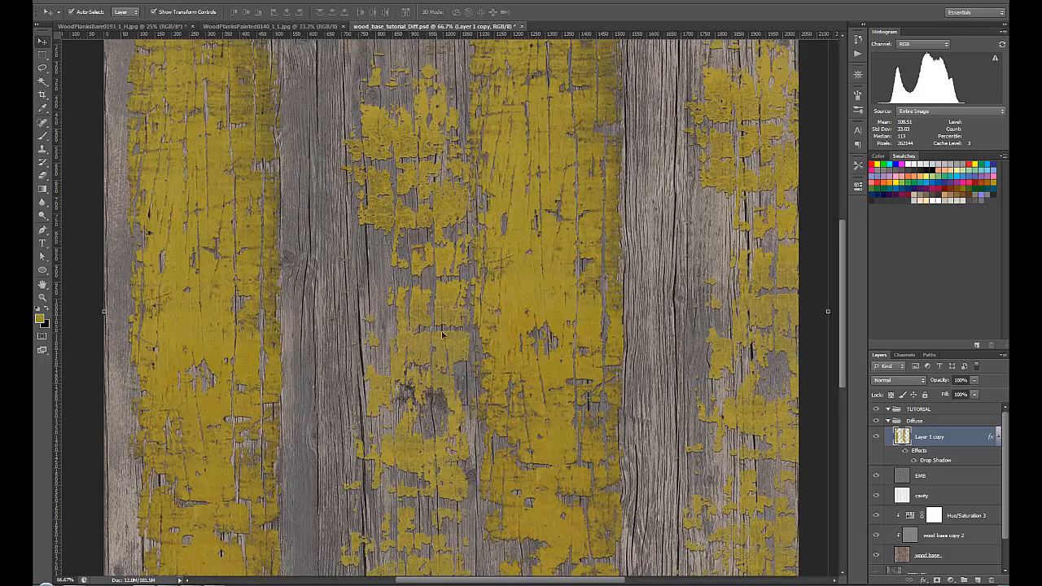
Step: Collapse the merged layer's effects list and rename the layer paint
{"action": "left_click", "coordinate": [998, 437]}
{"action": "double_click", "coordinate": [933, 437]}
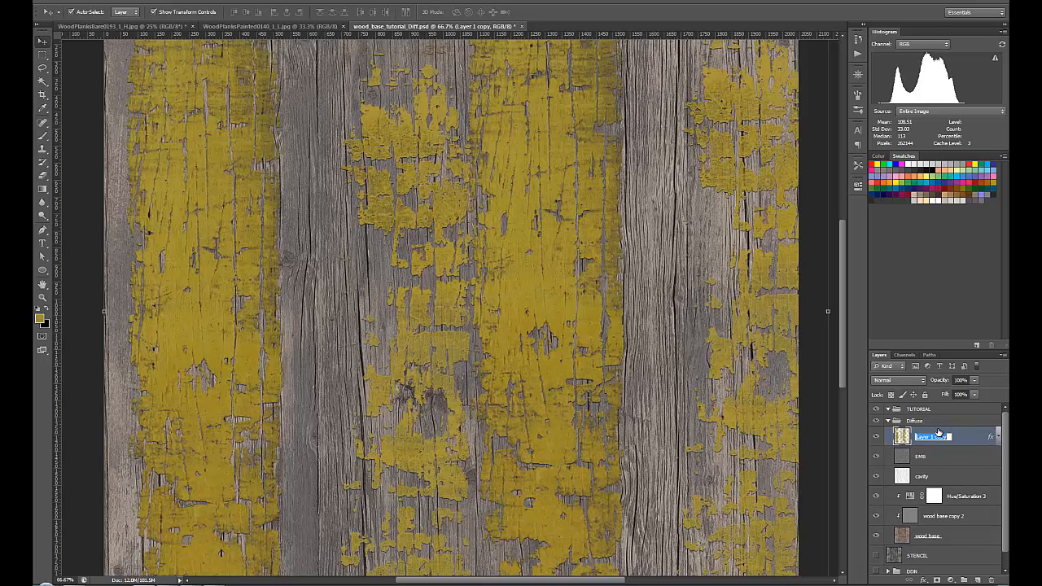
{"action": "type", "text": "d"}
{"action": "key", "text": "Return"}
{"action": "left_click", "coordinate": [566, 352], "text": "alt"}
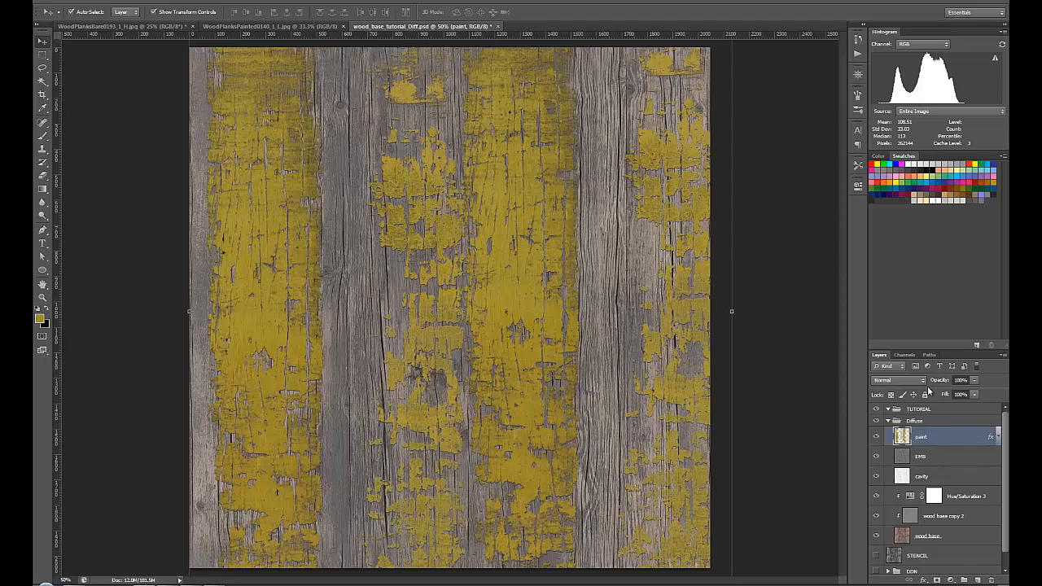
Step: Add Levels and Hue/Saturation adjustments clipped to the paint layer, and set the Hue/Saturation saturation to -100
{"action": "left_click", "coordinate": [952, 580]}
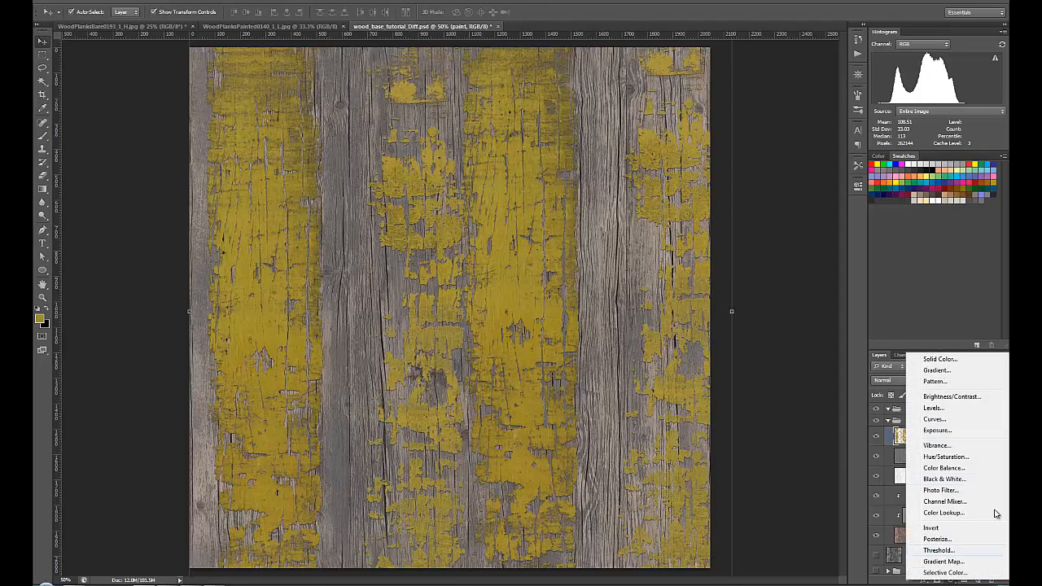
{"action": "left_click", "coordinate": [932, 407]}
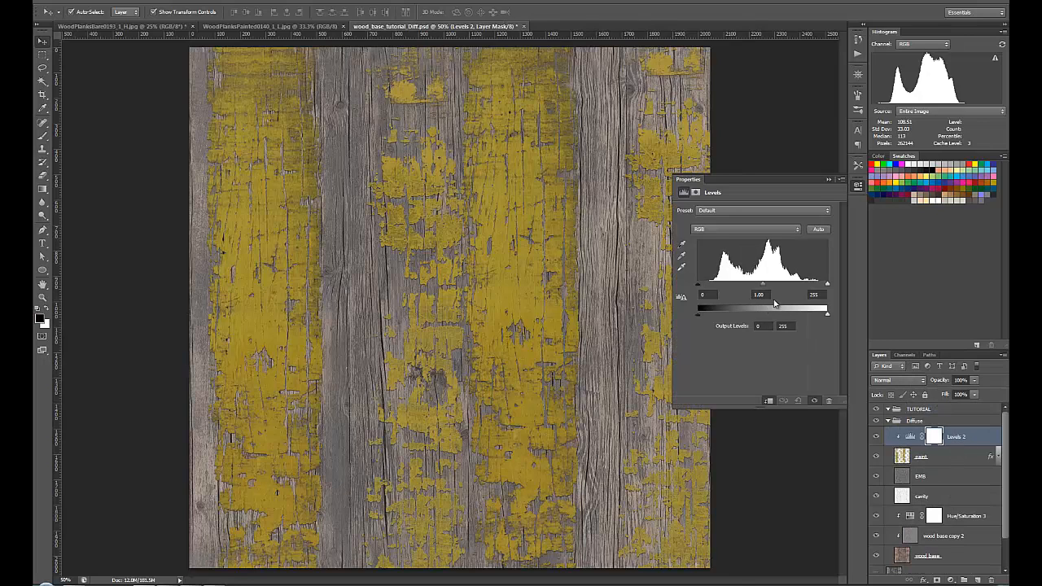
{"action": "left_click", "coordinate": [953, 579]}
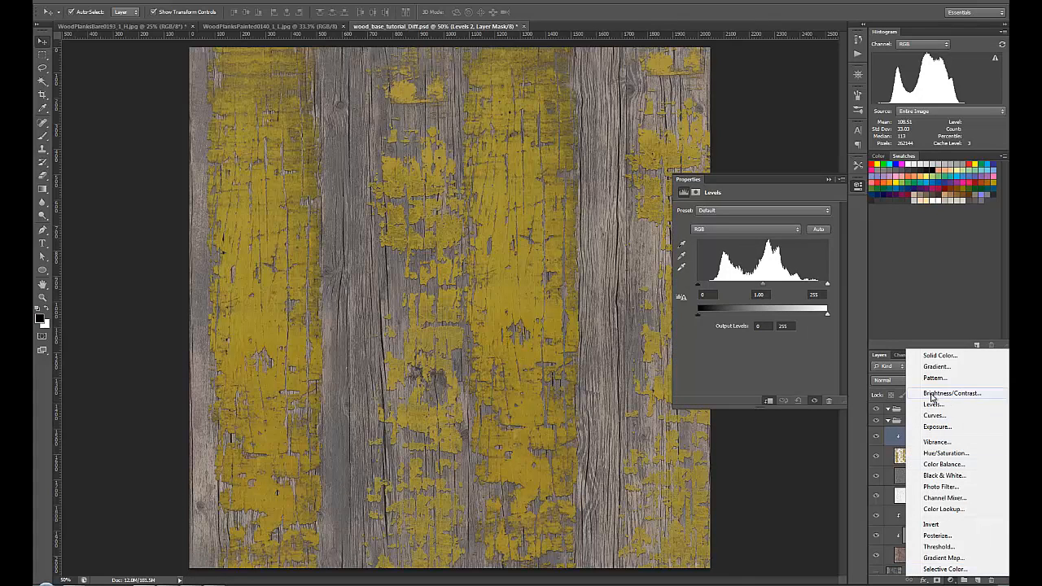
{"action": "left_click", "coordinate": [953, 454]}
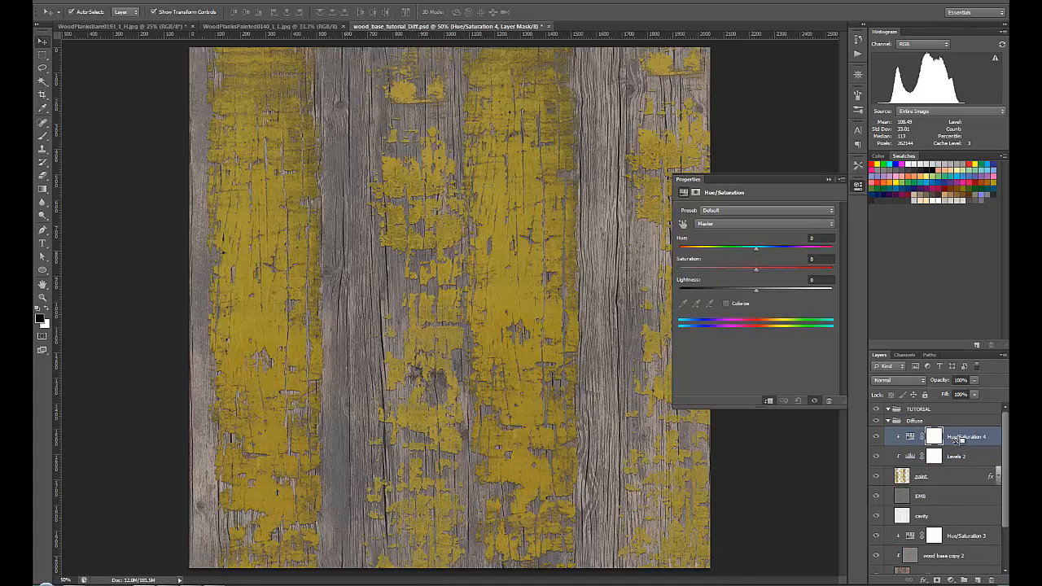
{"action": "left_click", "coordinate": [964, 447], "text": "alt"}
{"action": "left_click_drag", "start_coordinate": [755, 274], "coordinate": [681, 271]}
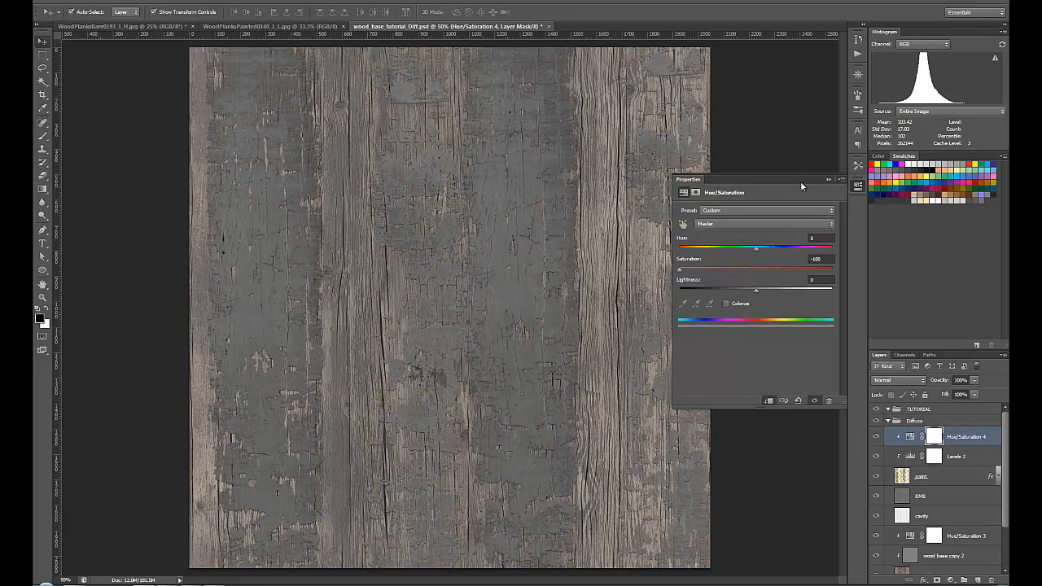
{"action": "left_click", "coordinate": [828, 180]}
Step: Darken the paint by setting the Levels 2 midtone to about 0.49, and toggle the visibility of both paint adjustments
{"action": "double_click", "coordinate": [910, 456]}
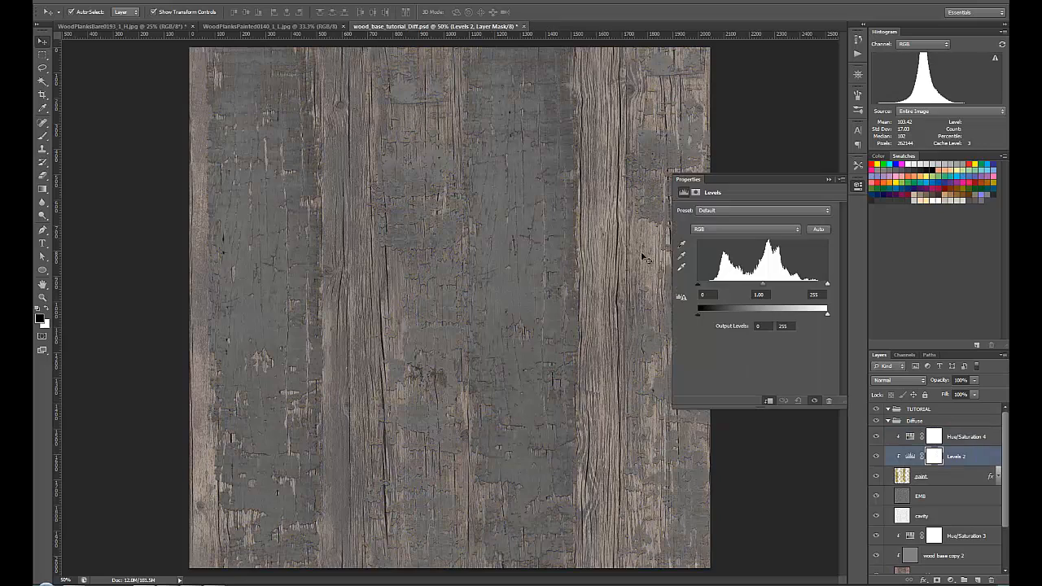
{"action": "mouse_move", "coordinate": [763, 285]}
{"action": "left_mouse_down"}
{"action": "mouse_move", "coordinate": [752, 286]}
{"action": "mouse_move", "coordinate": [788, 287]}
{"action": "left_mouse_up"}
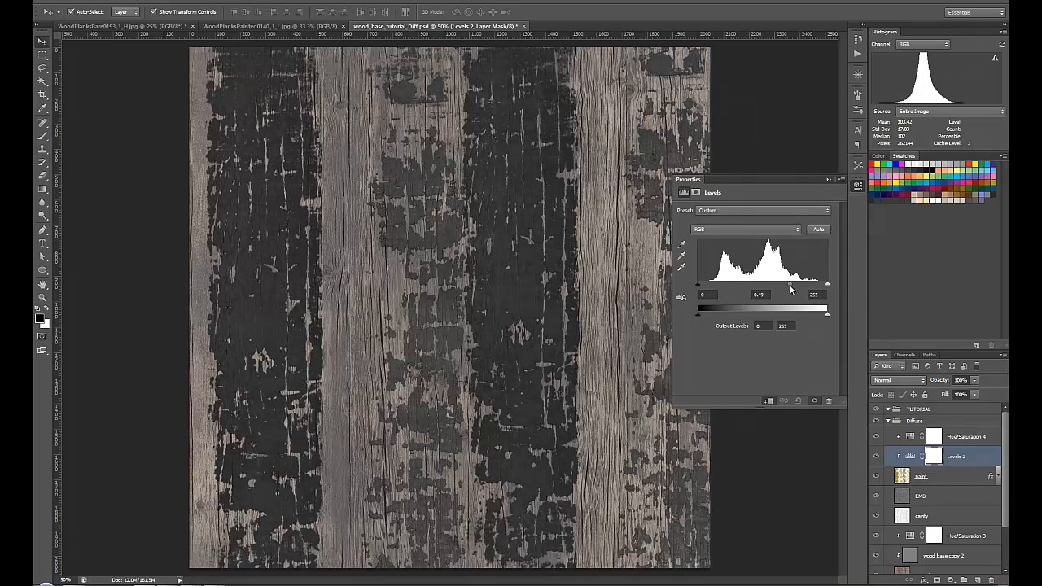
{"action": "left_click", "coordinate": [828, 179]}
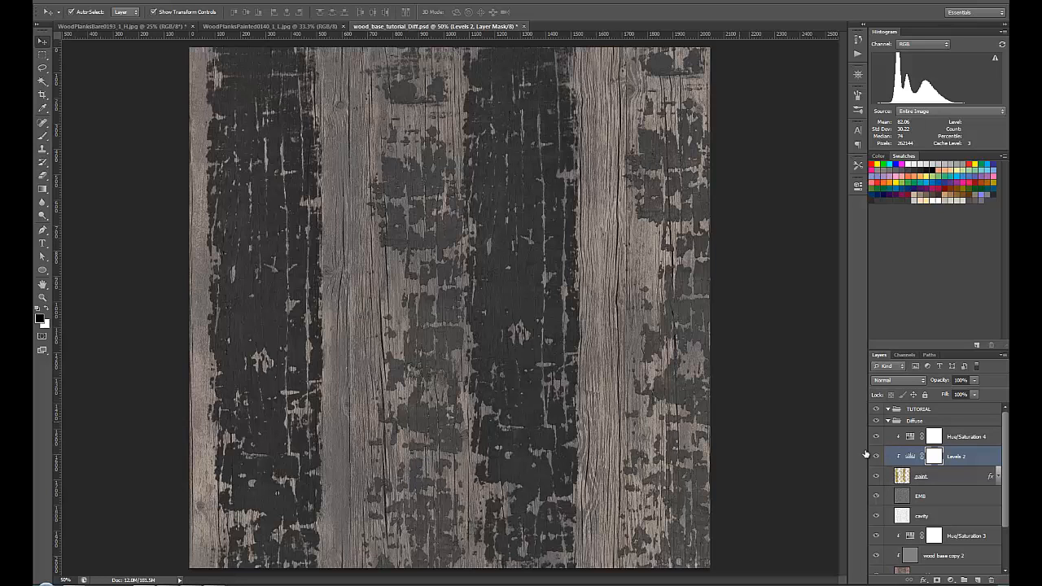
{"action": "left_click_drag", "start_coordinate": [876, 436], "coordinate": [876, 455]}
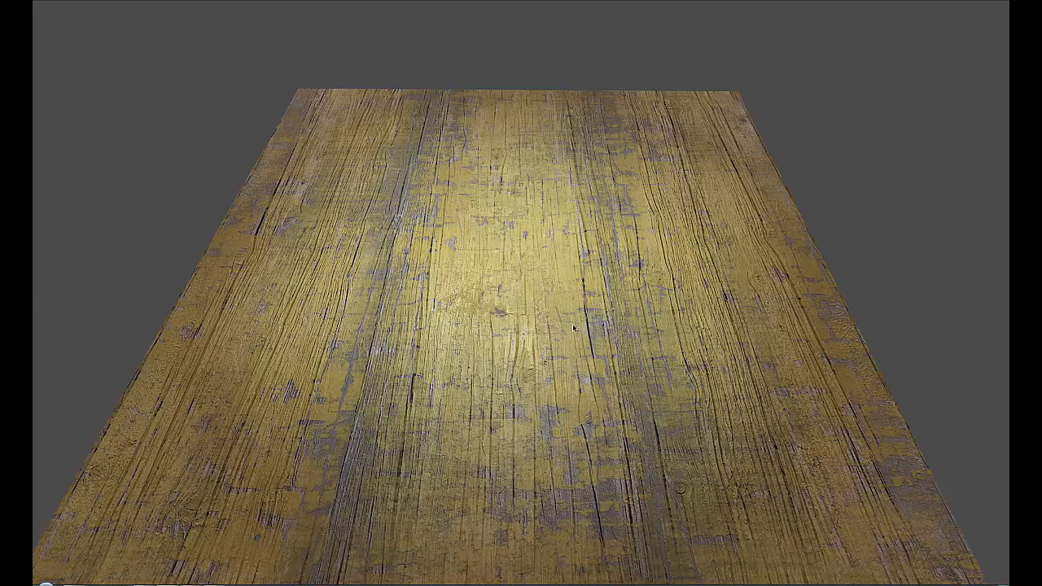
Step: Examine the painted wood plane's surface and highlights from several angles in the Marmoset Toolbag viewport
{"action": "left_click_drag", "start_coordinate": [570, 374], "coordinate": [460, 324]}
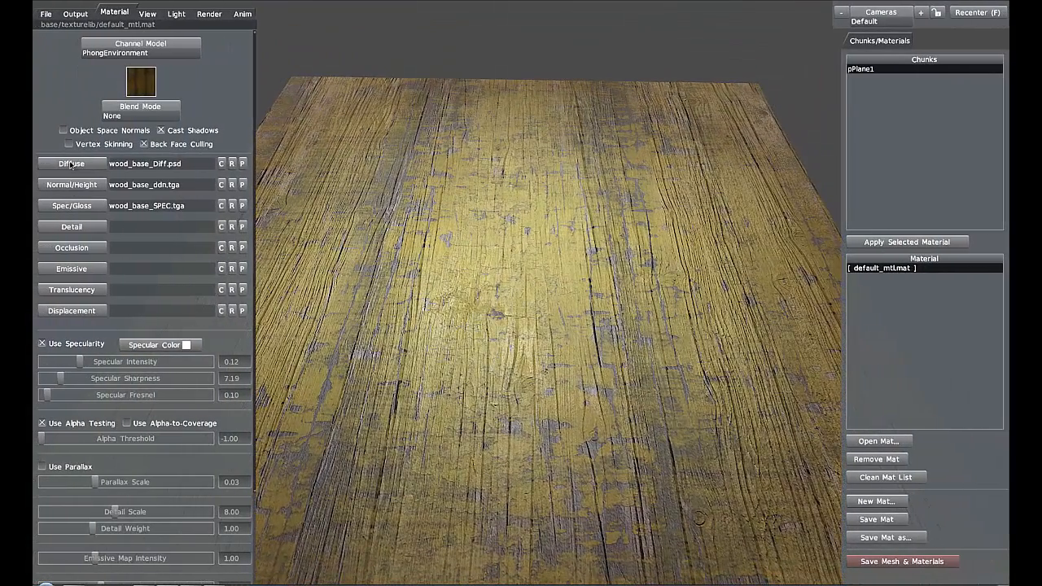
{"action": "left_click_drag", "start_coordinate": [604, 311], "coordinate": [521, 303]}
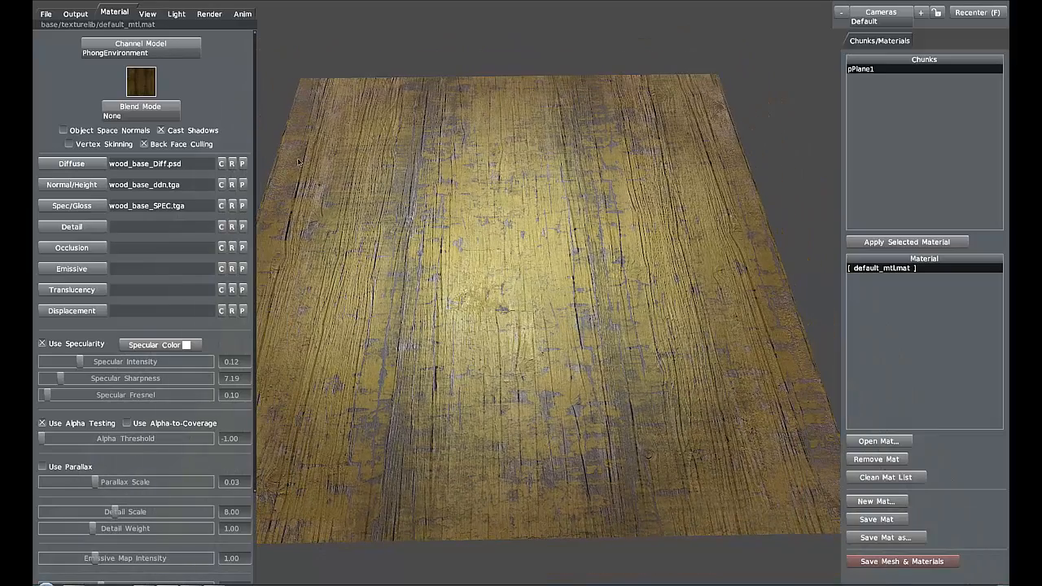
{"action": "left_click_drag", "start_coordinate": [645, 304], "coordinate": [621, 291]}
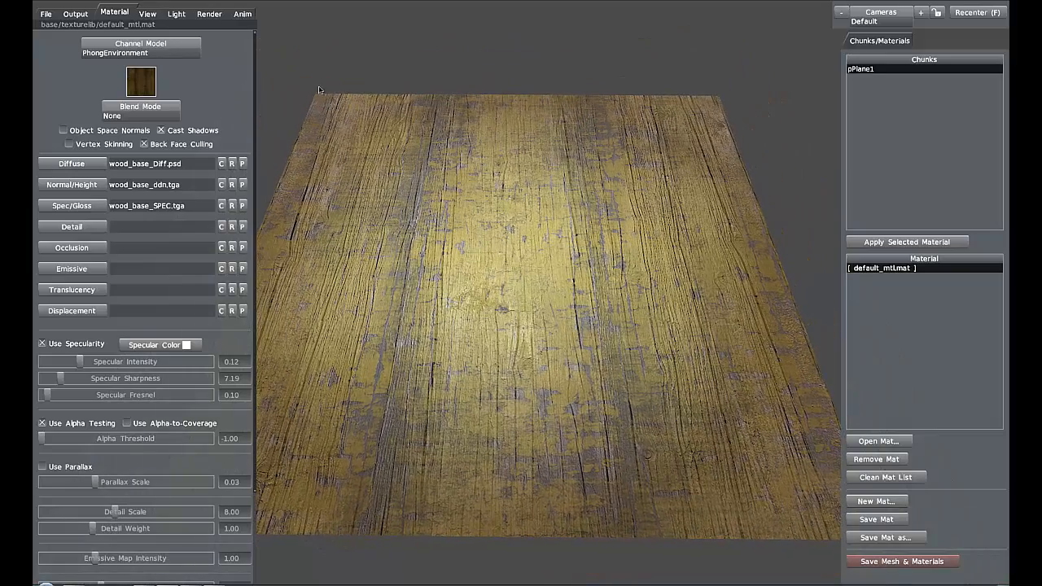
{"action": "left_click_drag", "start_coordinate": [505, 371], "coordinate": [503, 380]}
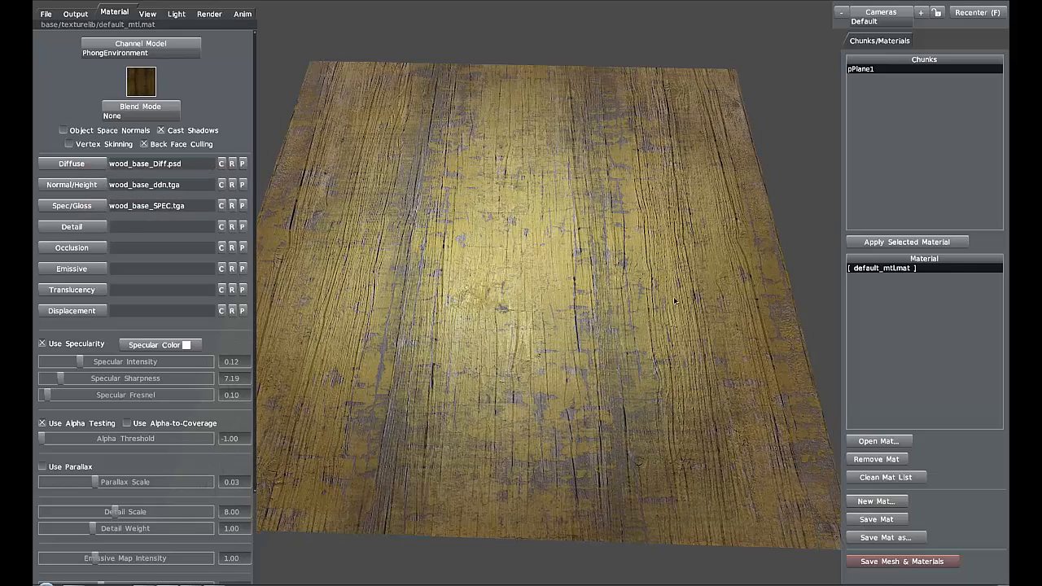
{"action": "left_click_drag", "start_coordinate": [563, 396], "coordinate": [565, 403]}
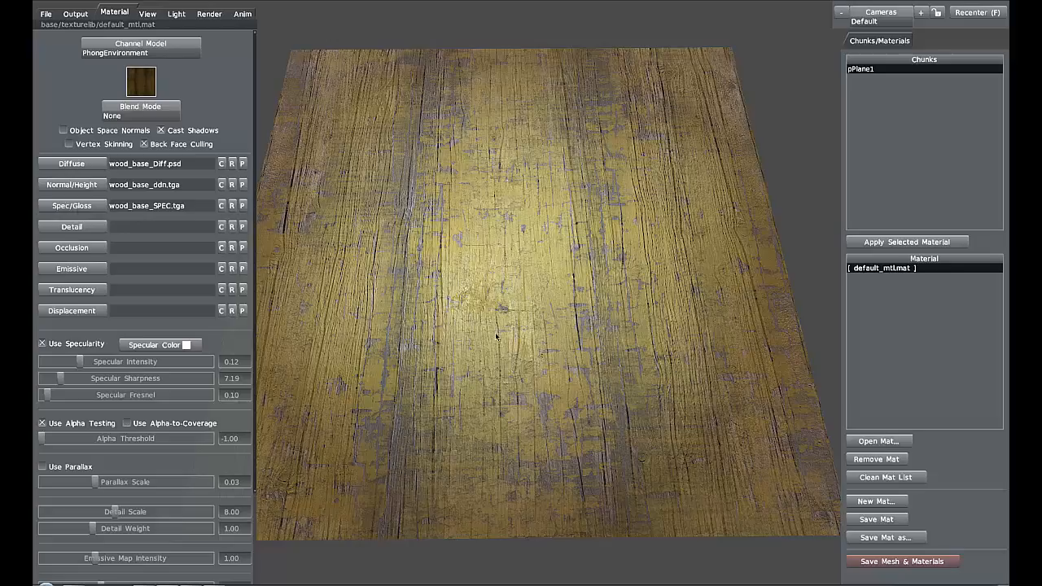
{"action": "left_click_drag", "start_coordinate": [496, 336], "coordinate": [477, 251]}
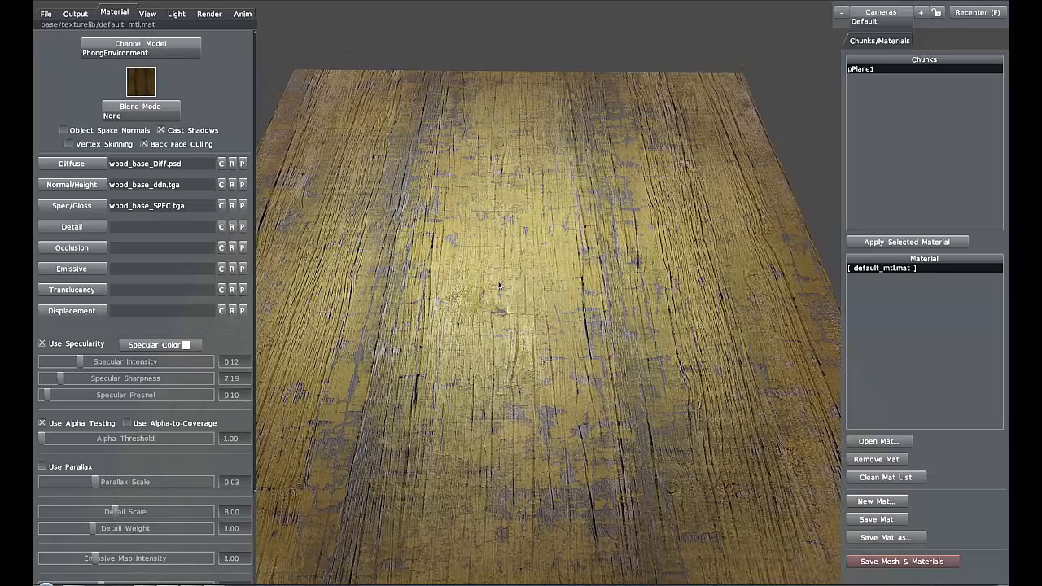
{"action": "left_click_drag", "start_coordinate": [515, 301], "coordinate": [543, 367]}
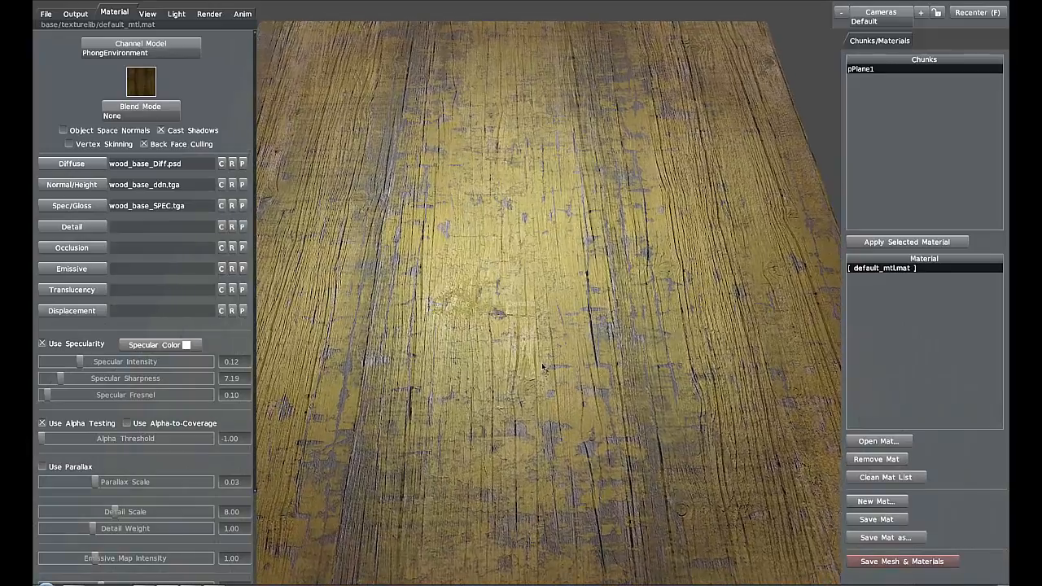
{"action": "left_click_drag", "start_coordinate": [513, 260], "coordinate": [587, 285]}
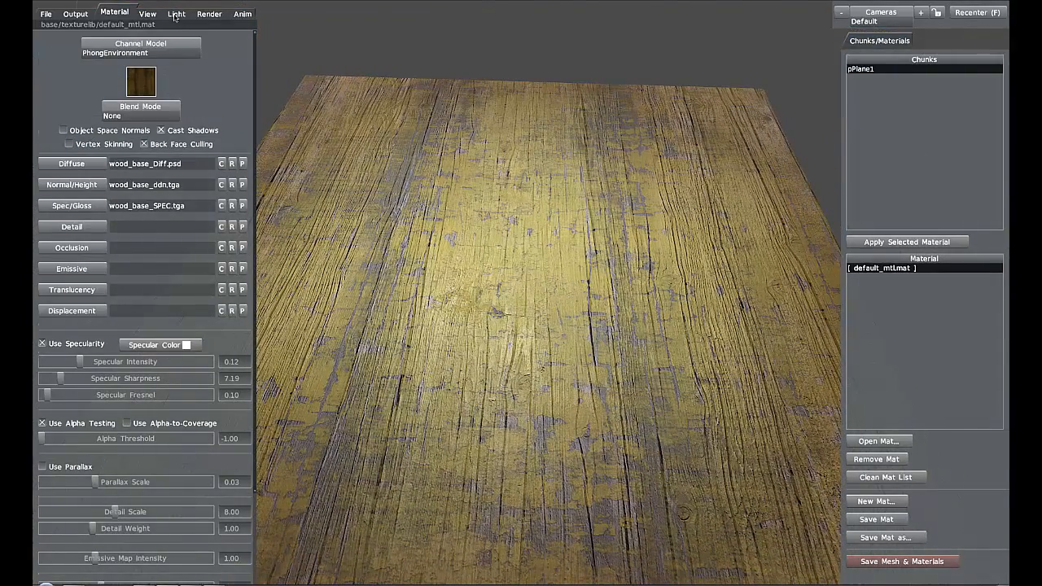
Step: Preview the painted wood plane under the Garage sky lighting preset, and switch the sky lighting to Pisa
{"action": "left_click", "coordinate": [175, 14]}
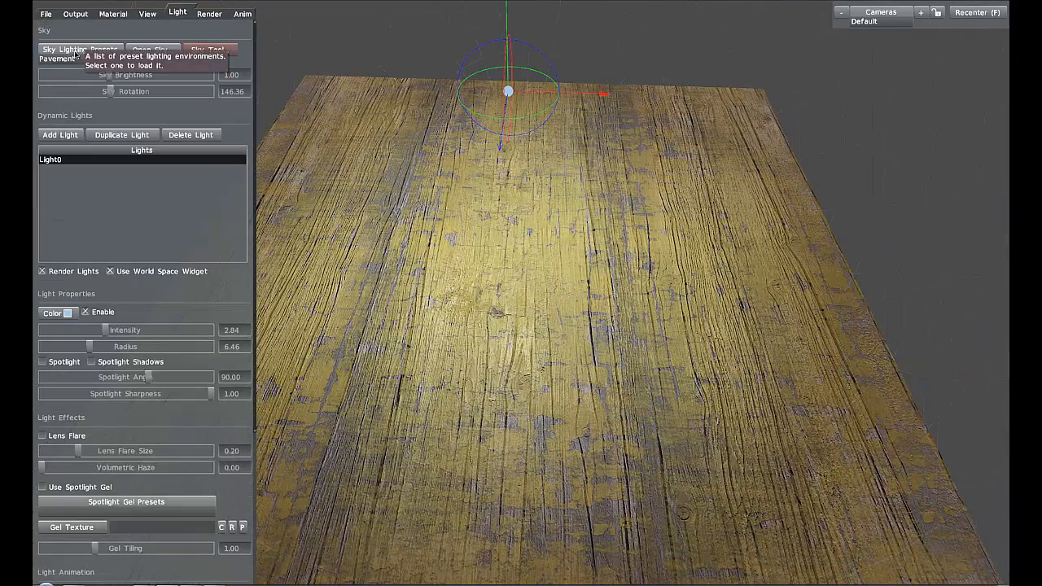
{"action": "left_click", "coordinate": [75, 51]}
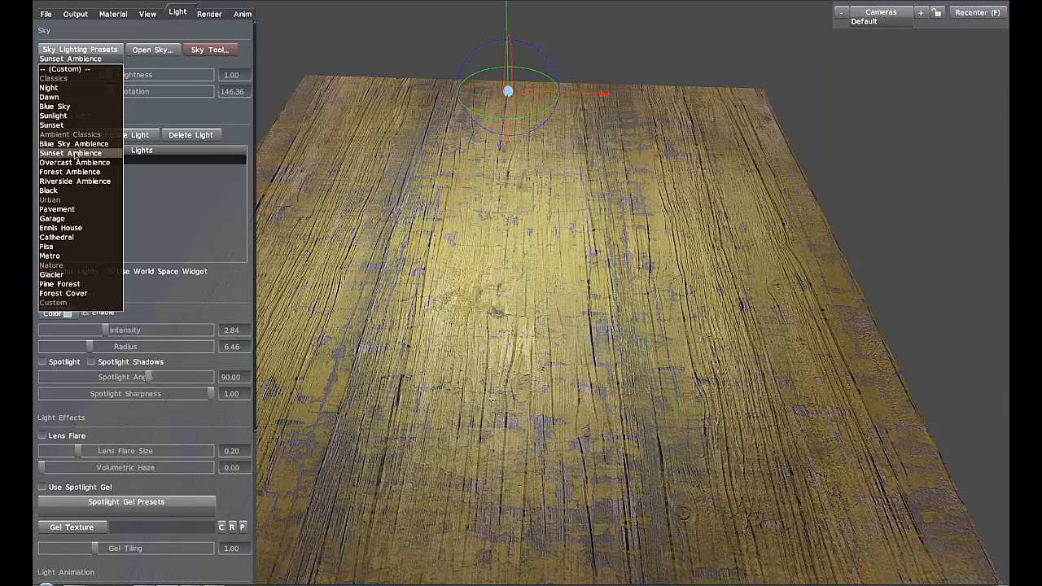
{"action": "left_click", "coordinate": [80, 221]}
{"action": "left_click_drag", "start_coordinate": [568, 300], "coordinate": [543, 294]}
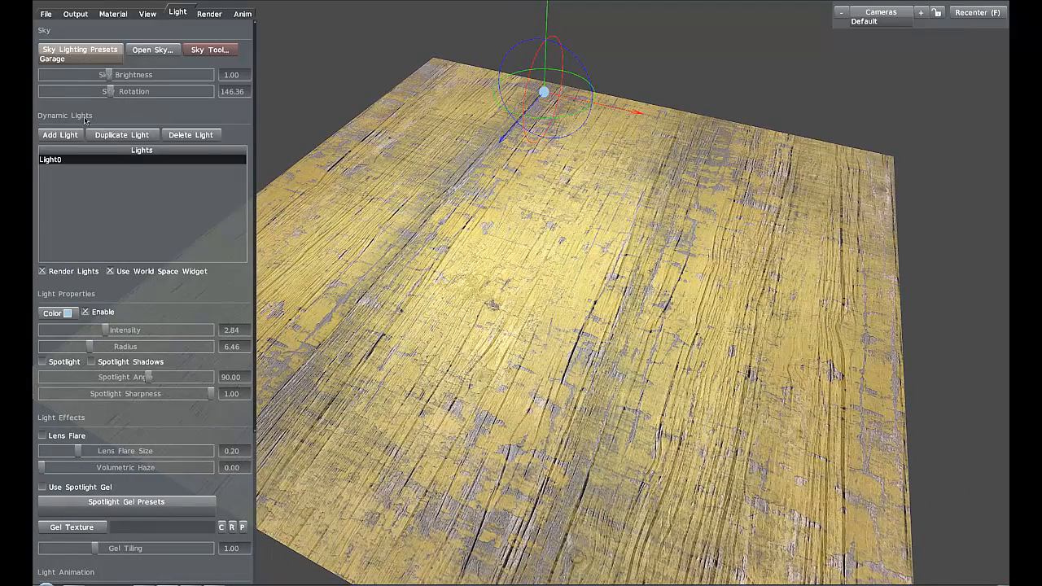
{"action": "left_click", "coordinate": [88, 55]}
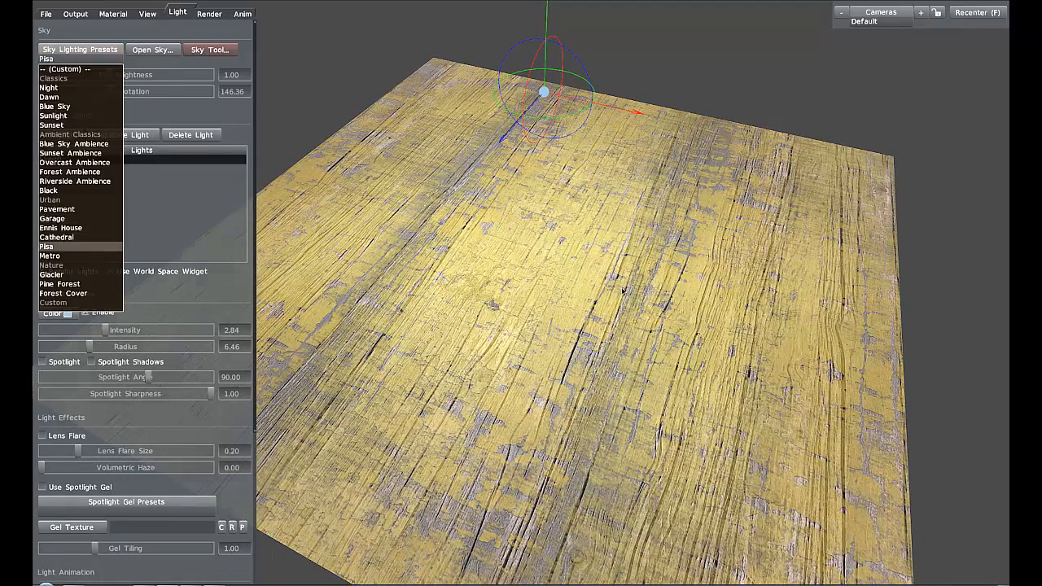
{"action": "left_click", "coordinate": [74, 244]}
{"action": "left_click_drag", "start_coordinate": [513, 282], "coordinate": [552, 303]}
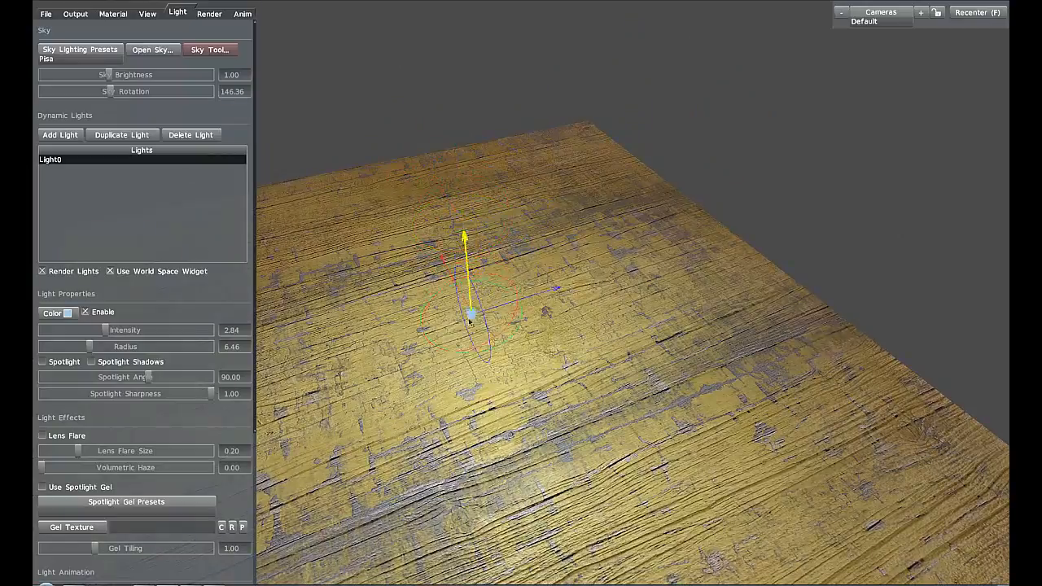
Step: Reposition Light0 vertically above the plane and inspect the paint and wood highlights up close and from different angles
{"action": "left_click_drag", "start_coordinate": [470, 322], "coordinate": [456, 146]}
{"action": "left_click_drag", "start_coordinate": [421, 102], "coordinate": [426, 286]}
{"action": "scroll", "coordinate": [582, 245], "scroll_direction": "up", "scroll_amount": 3}
{"action": "scroll", "coordinate": [609, 339], "scroll_direction": "down", "scroll_amount": 3}
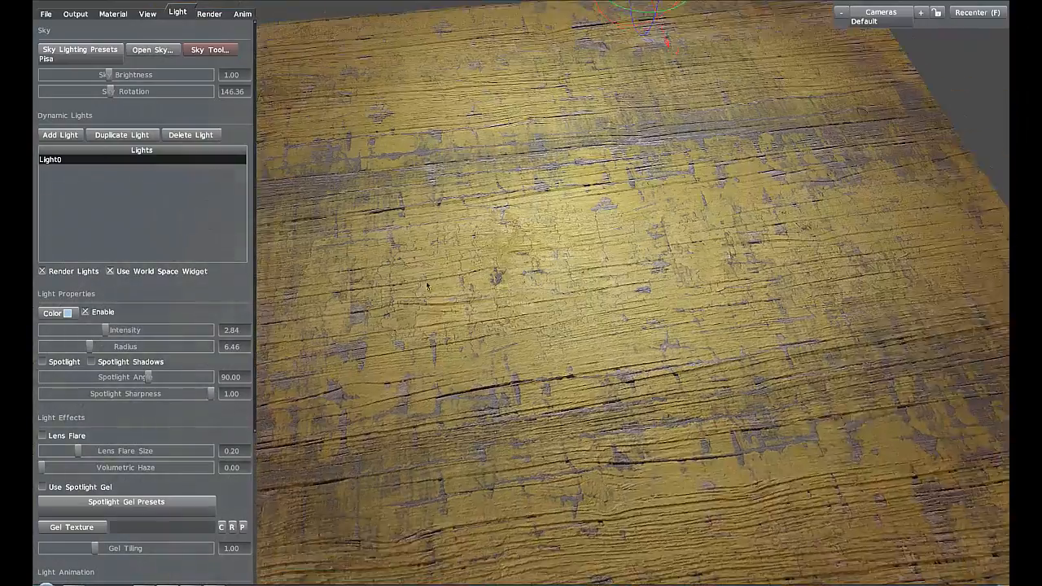
{"action": "left_click_drag", "start_coordinate": [594, 327], "coordinate": [600, 355]}
{"action": "left_click_drag", "start_coordinate": [601, 349], "coordinate": [426, 374]}
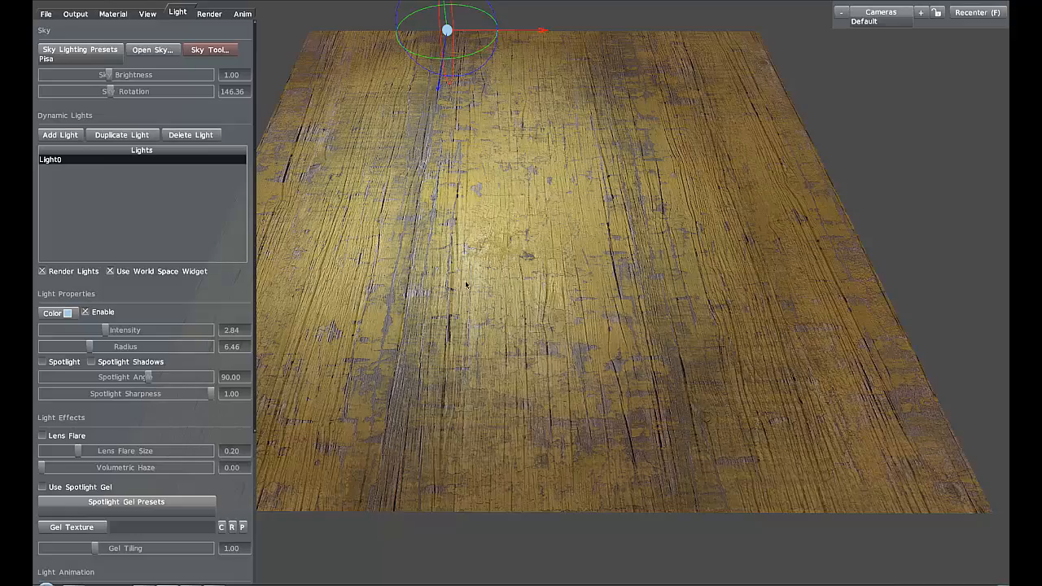
{"action": "left_click_drag", "start_coordinate": [467, 285], "coordinate": [469, 333]}
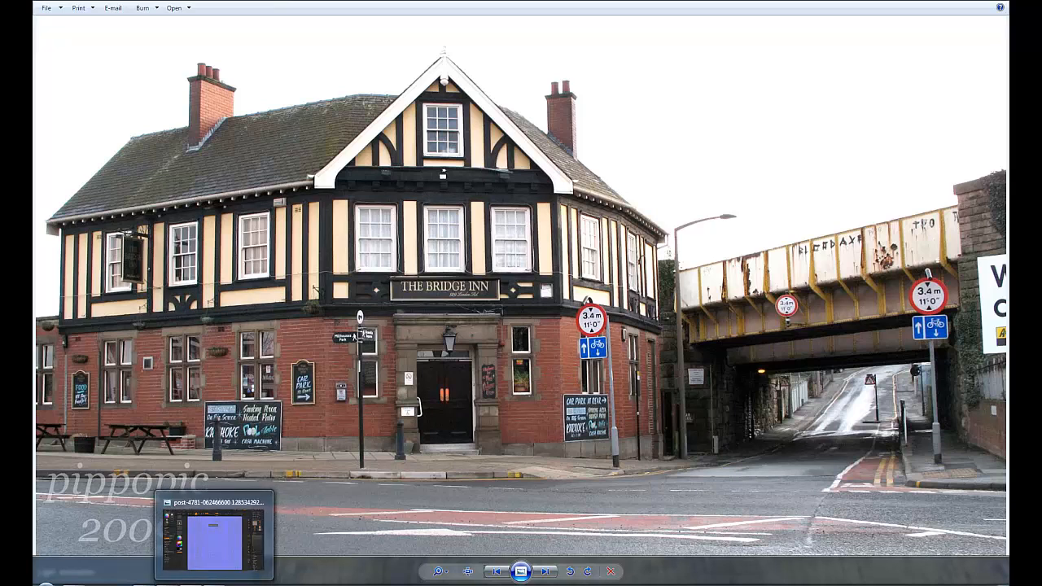
Step: Switch from the pub reference photo to the open normal map screenshot in Windows Photo Viewer
{"action": "left_click", "coordinate": [166, 533]}
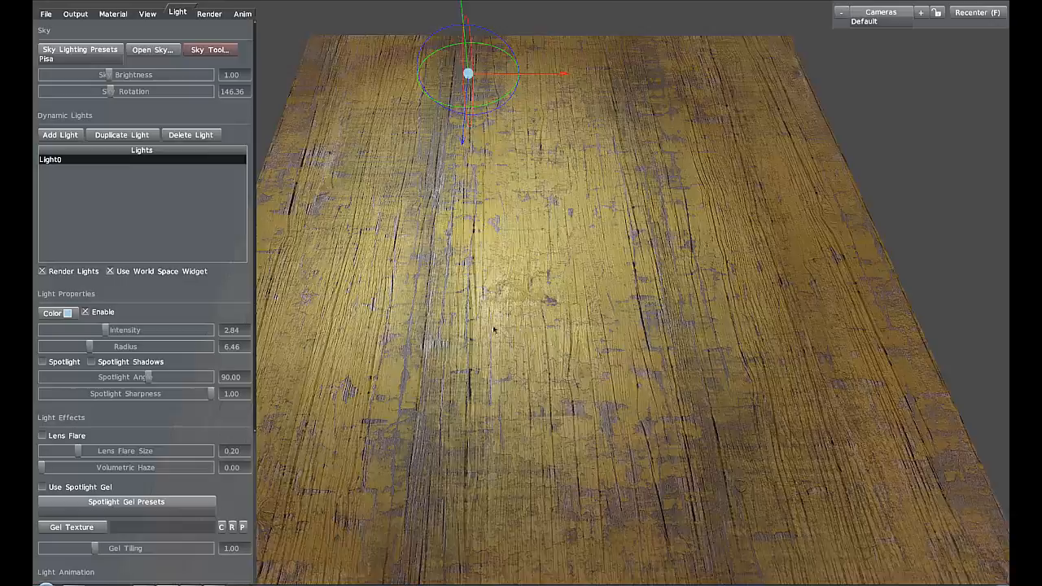
Step: In Marmoset Toolbag, move Light0 sideways toward the middle of the plane and check how the highlights fall across the painted planks
{"action": "left_click_drag", "start_coordinate": [465, 74], "coordinate": [661, 161]}
{"action": "scroll", "coordinate": [503, 346], "scroll_direction": "down", "scroll_amount": 5}
{"action": "scroll", "coordinate": [612, 329], "scroll_direction": "up", "scroll_amount": 5}
{"action": "scroll", "coordinate": [613, 329], "scroll_direction": "down", "scroll_amount": 5}
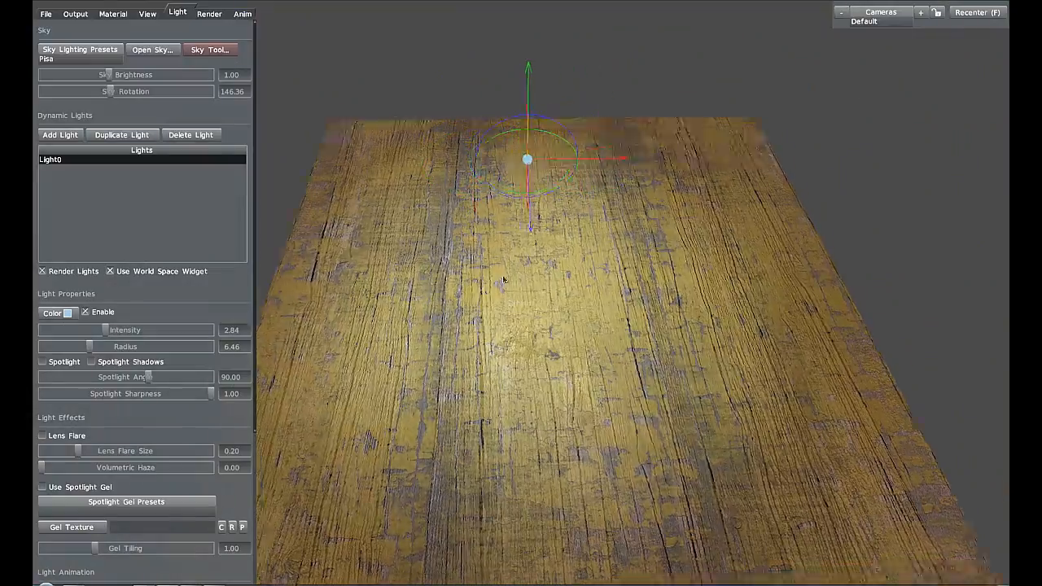
{"action": "left_click_drag", "start_coordinate": [503, 280], "coordinate": [549, 319]}
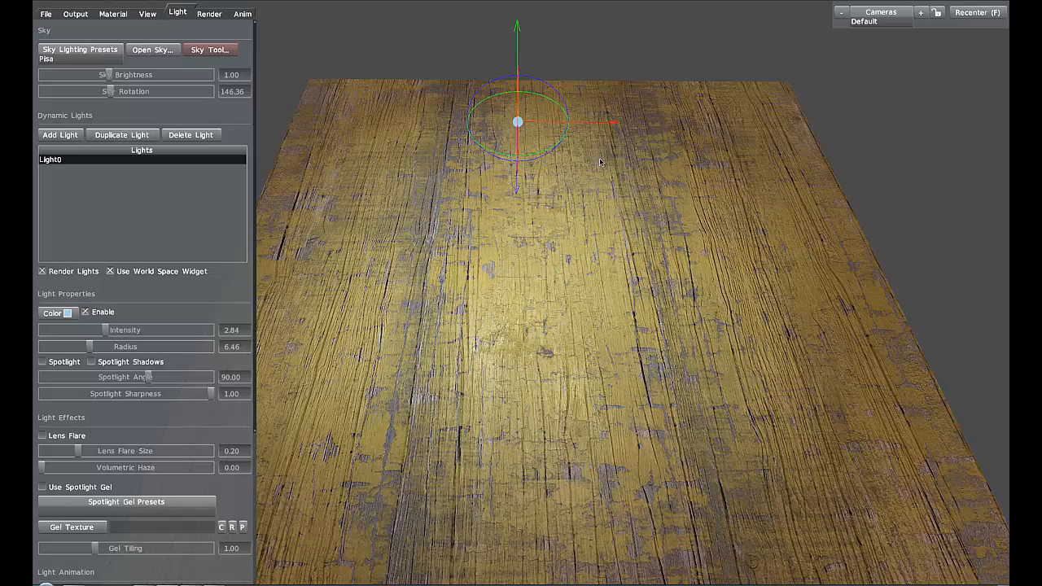
{"action": "scroll", "coordinate": [645, 286], "scroll_direction": "down", "scroll_amount": 3}
{"action": "left_click_drag", "start_coordinate": [643, 285], "coordinate": [564, 309]}
{"action": "scroll", "coordinate": [627, 285], "scroll_direction": "up", "scroll_amount": 3}
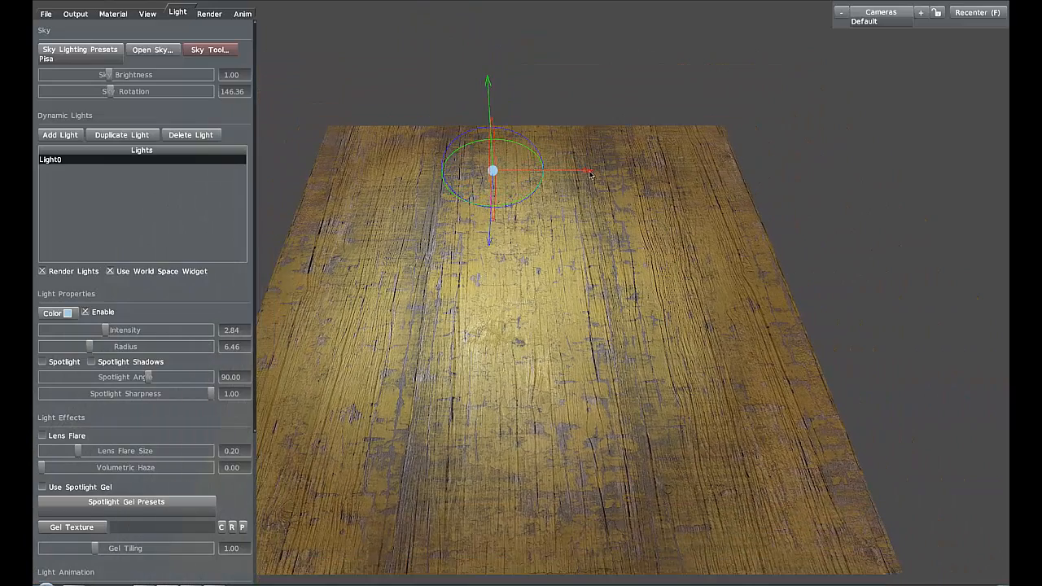
{"action": "left_click_drag", "start_coordinate": [591, 174], "coordinate": [657, 186]}
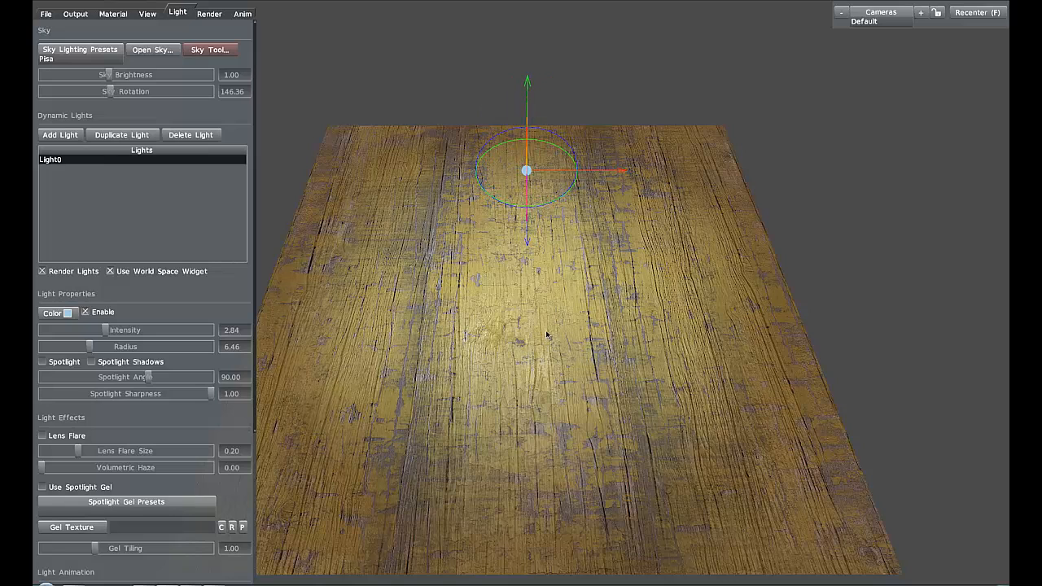